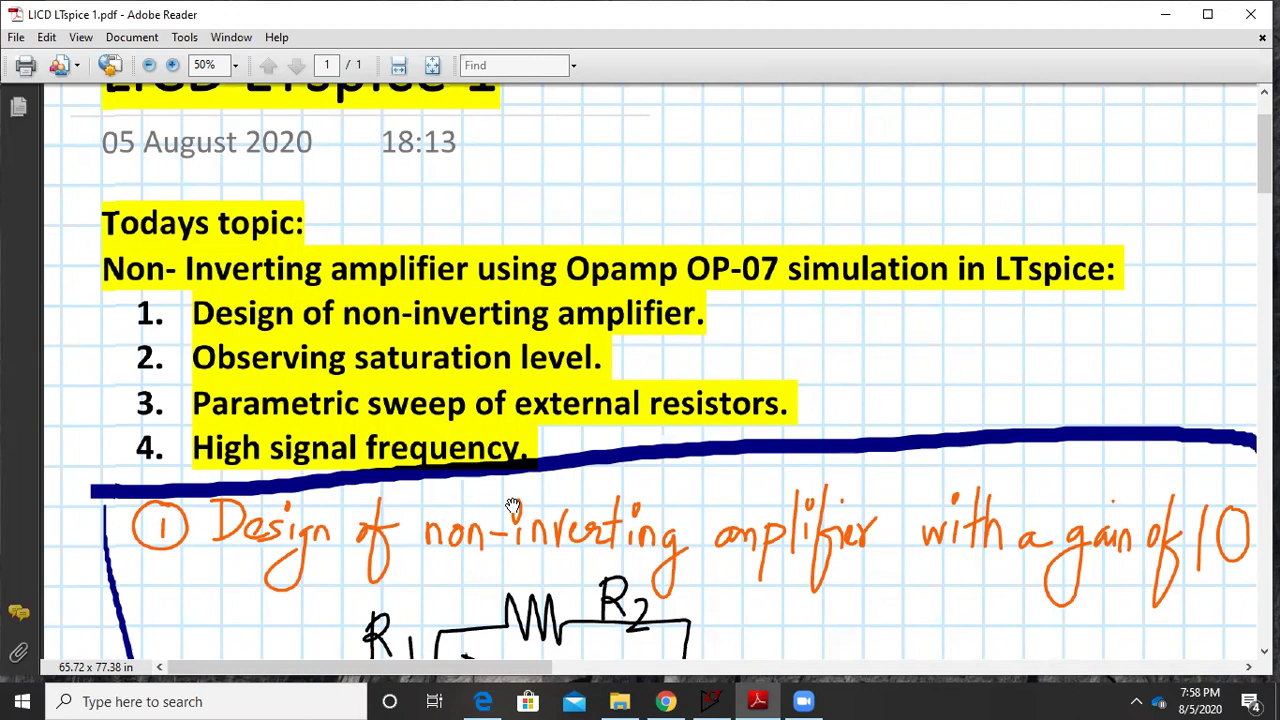
Review the gain-of-10 non-inverting amplifier problem in the PDF, including its circuit diagram, gain formula and R1 and R2 calculation
{"action": "left_click_drag", "start_coordinate": [620, 508], "coordinate": [575, 345]}
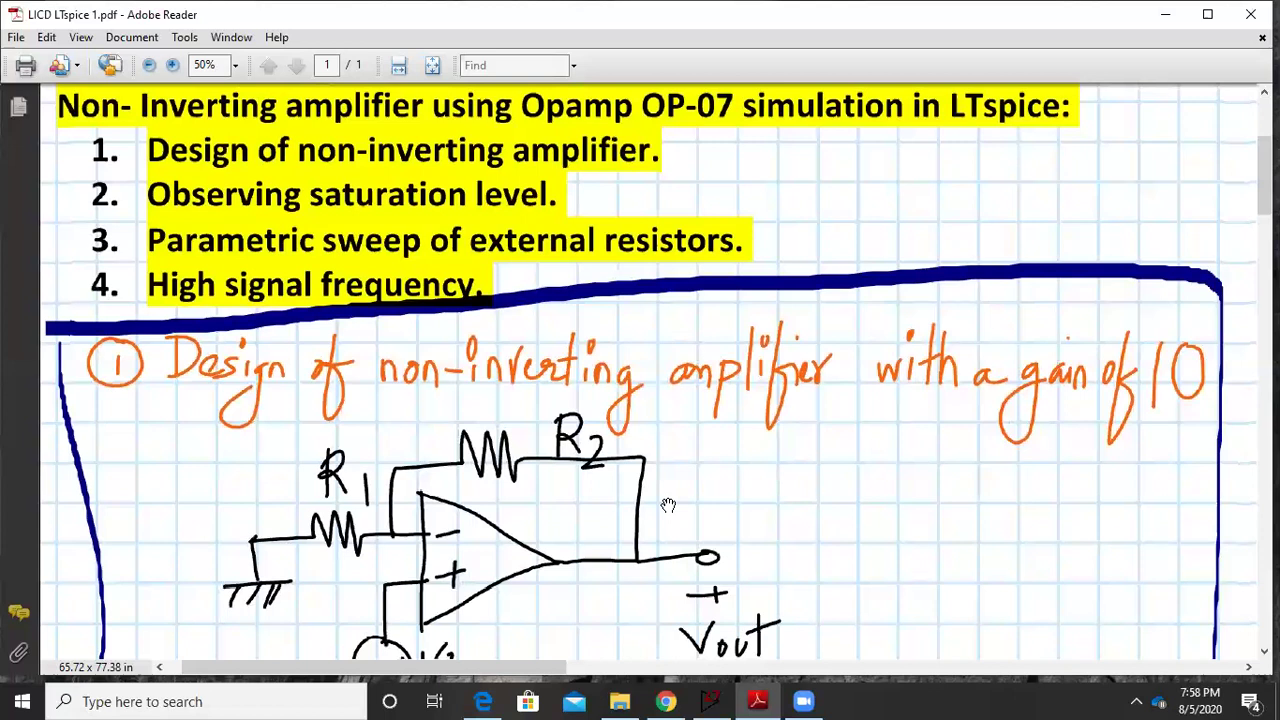
{"action": "left_click_drag", "start_coordinate": [751, 471], "coordinate": [724, 319]}
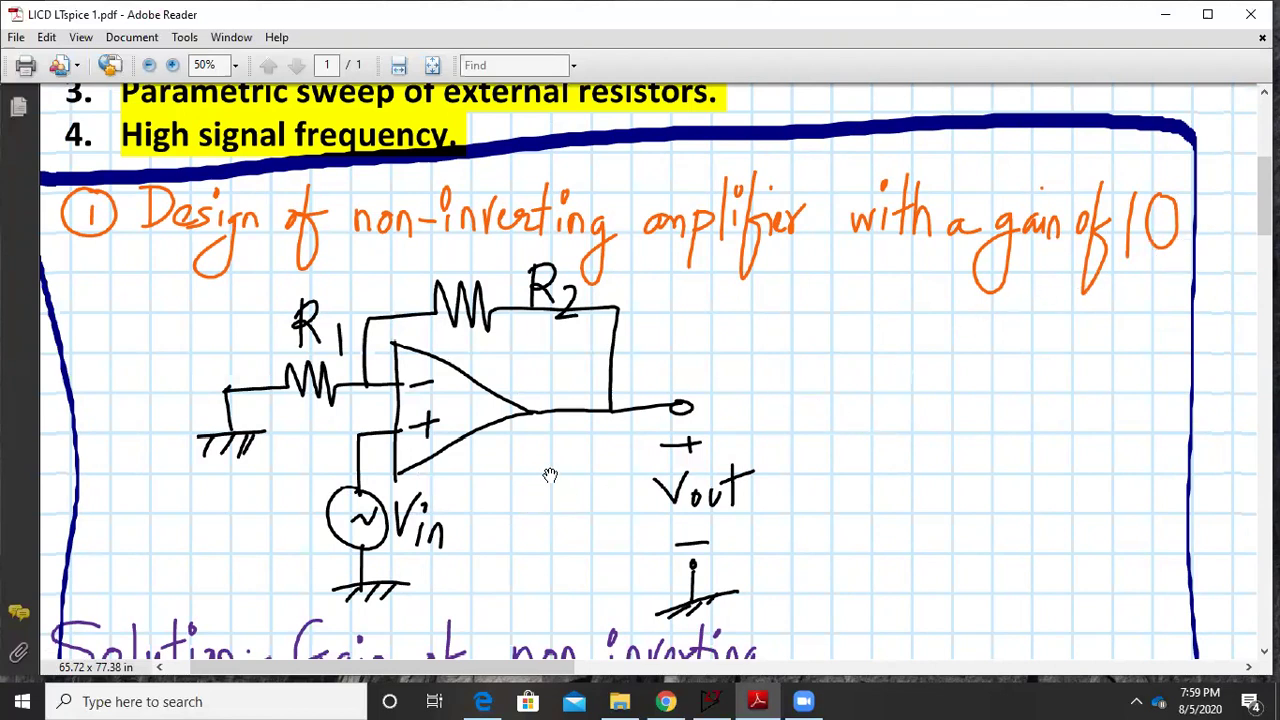
{"action": "left_click_drag", "start_coordinate": [569, 506], "coordinate": [537, 323]}
{"action": "scroll", "coordinate": [537, 323], "scroll_direction": "down", "scroll_amount": 1}
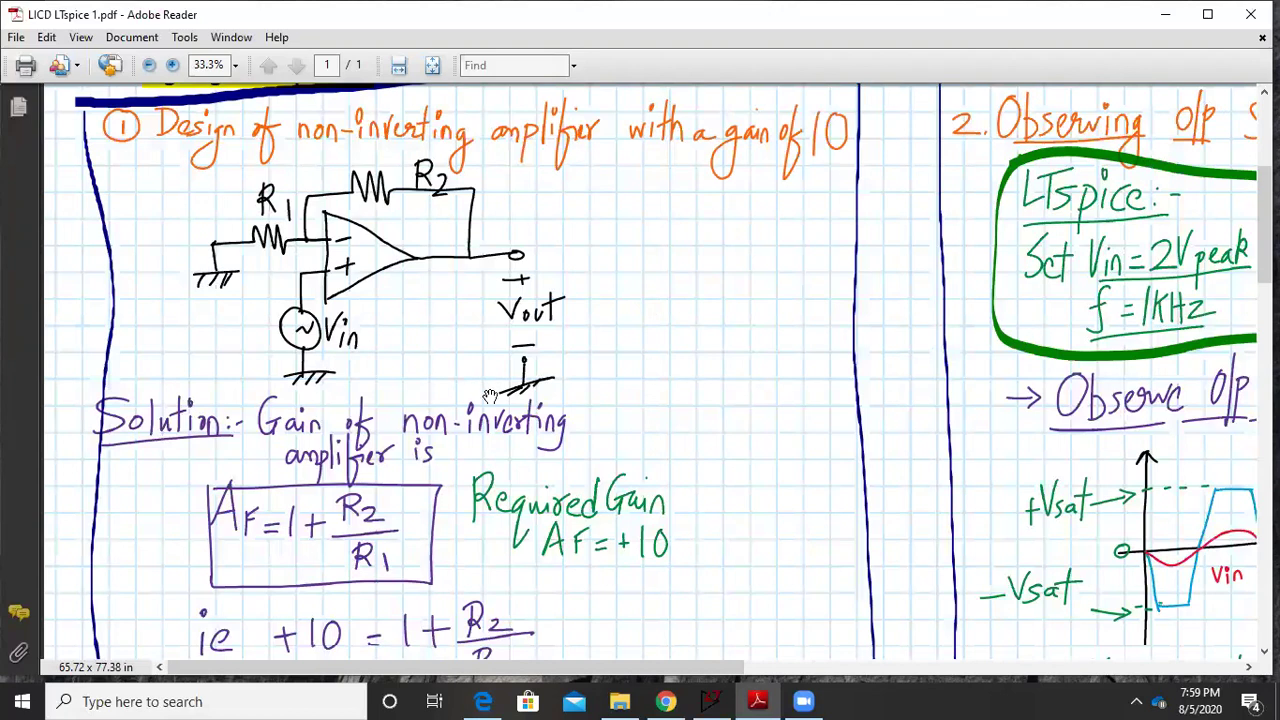
{"action": "scroll", "coordinate": [604, 547], "scroll_direction": "down", "scroll_amount": 3}
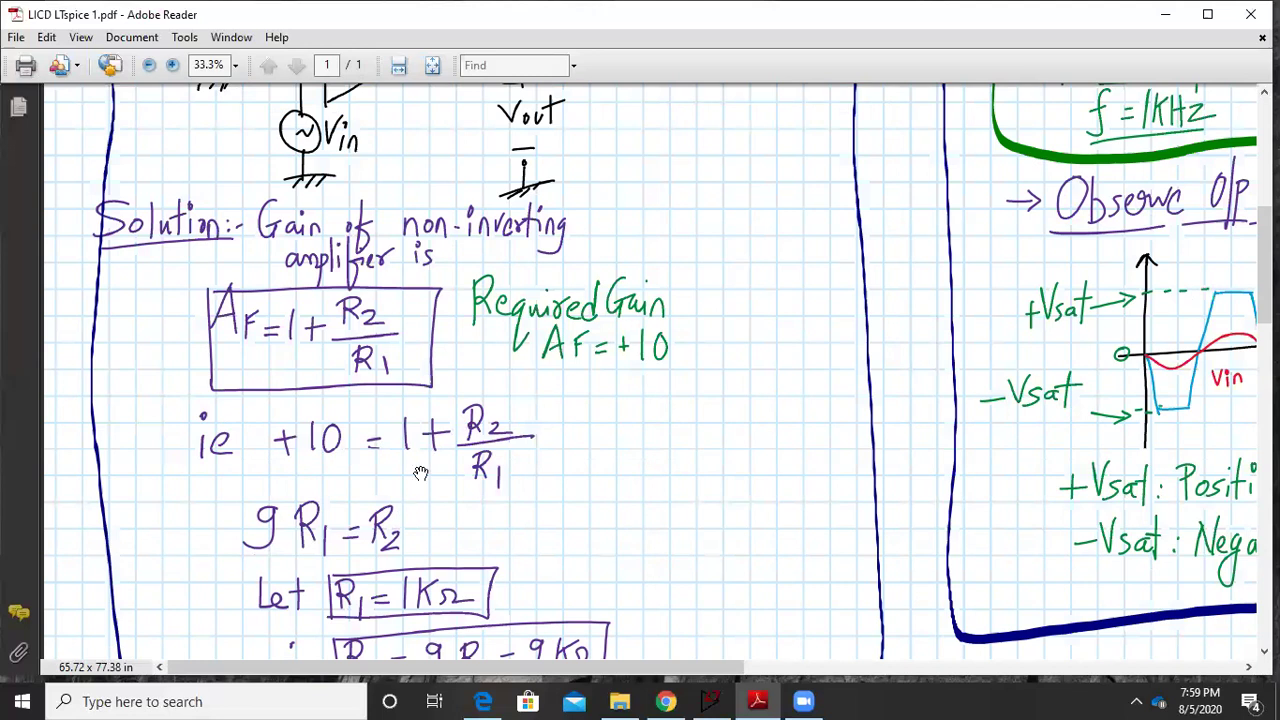
{"action": "left_click_drag", "start_coordinate": [422, 533], "coordinate": [422, 343]}
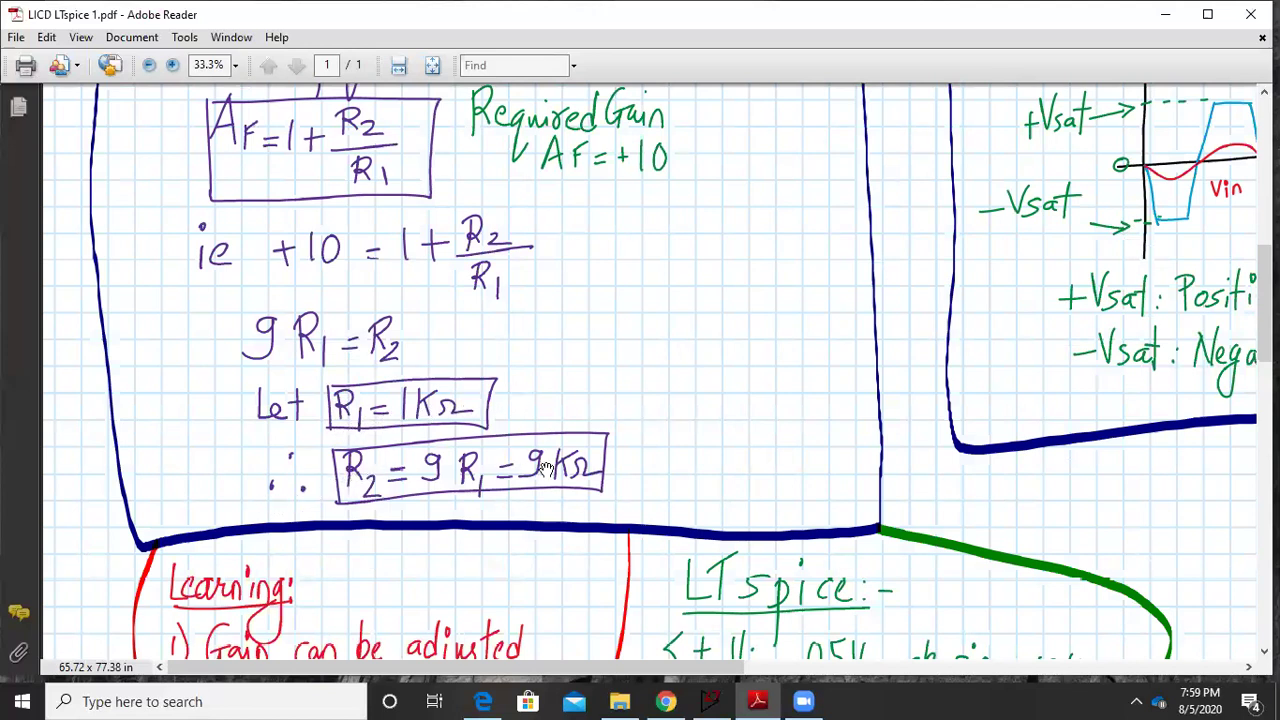
{"action": "scroll", "coordinate": [448, 233], "scroll_direction": "up", "scroll_amount": 3}
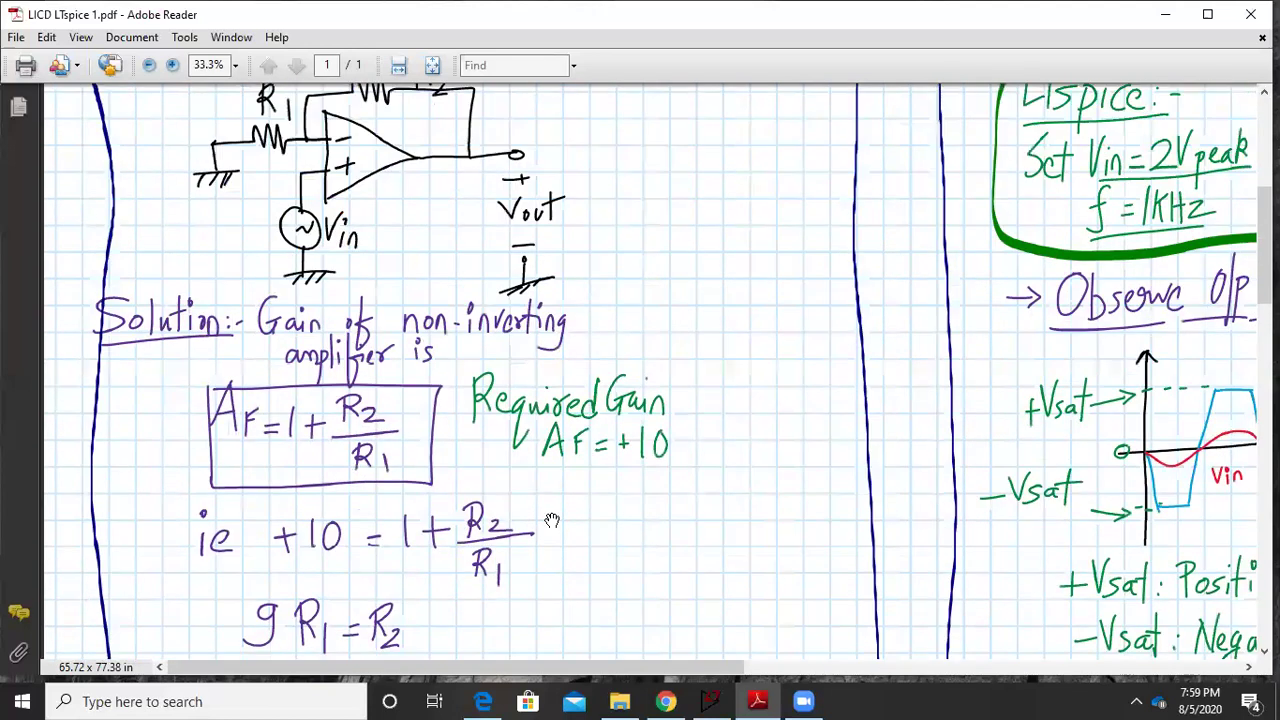
{"action": "scroll", "coordinate": [462, 413], "scroll_direction": "up", "scroll_amount": 5}
{"action": "left_click_drag", "start_coordinate": [462, 413], "coordinate": [461, 410]}
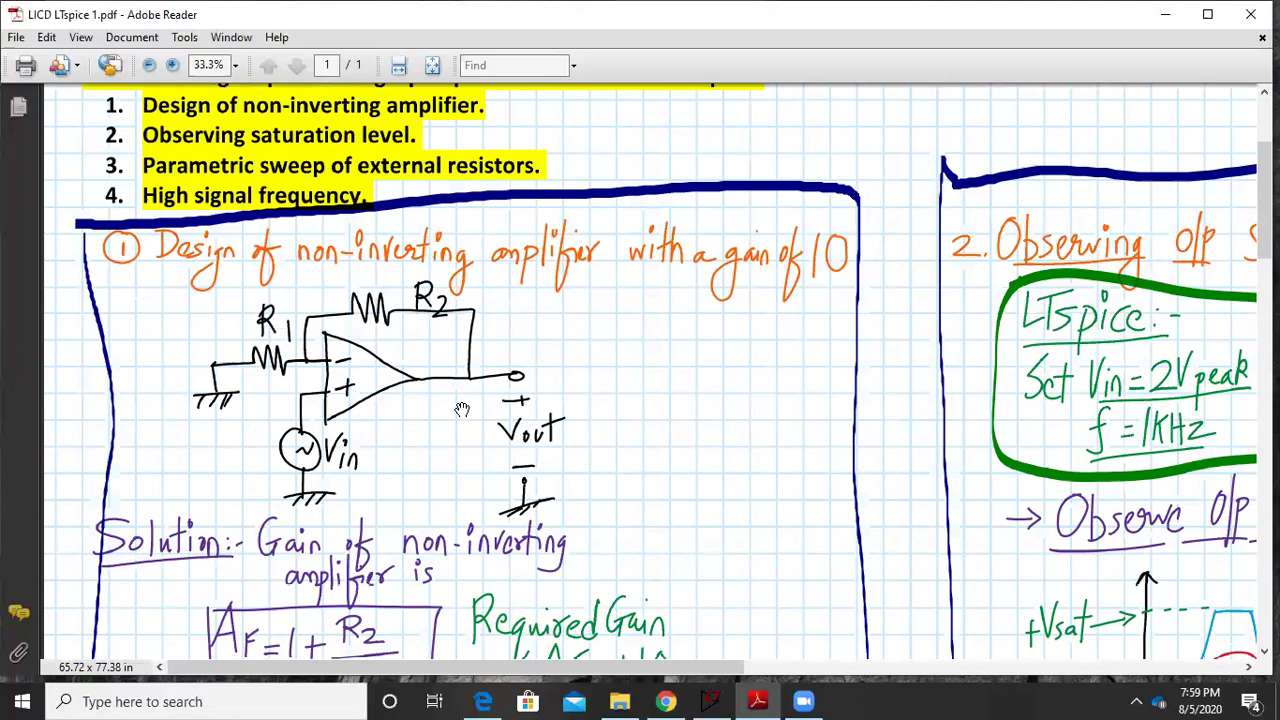
Switch to LTspice and place an OP07 op-amp in the middle of the blank schematic
{"action": "left_click", "coordinate": [713, 699]}
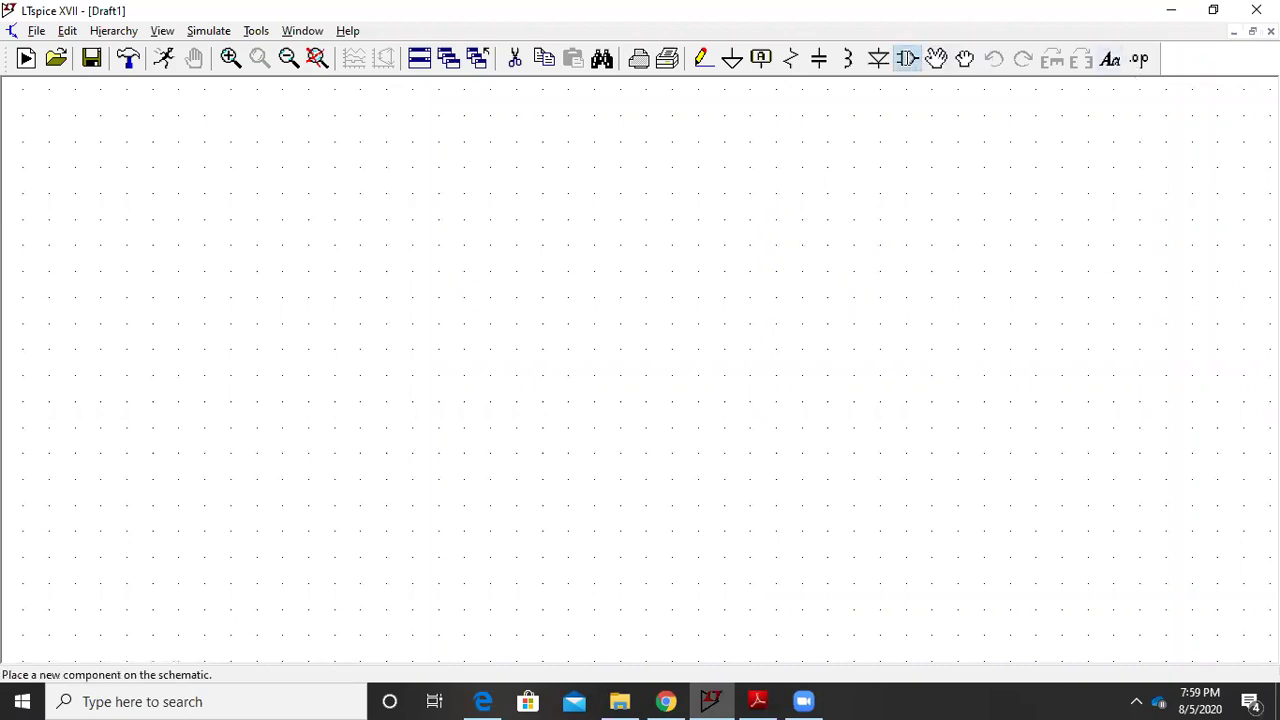
{"action": "left_click", "coordinate": [907, 58]}
{"action": "type", "text": "op0"}
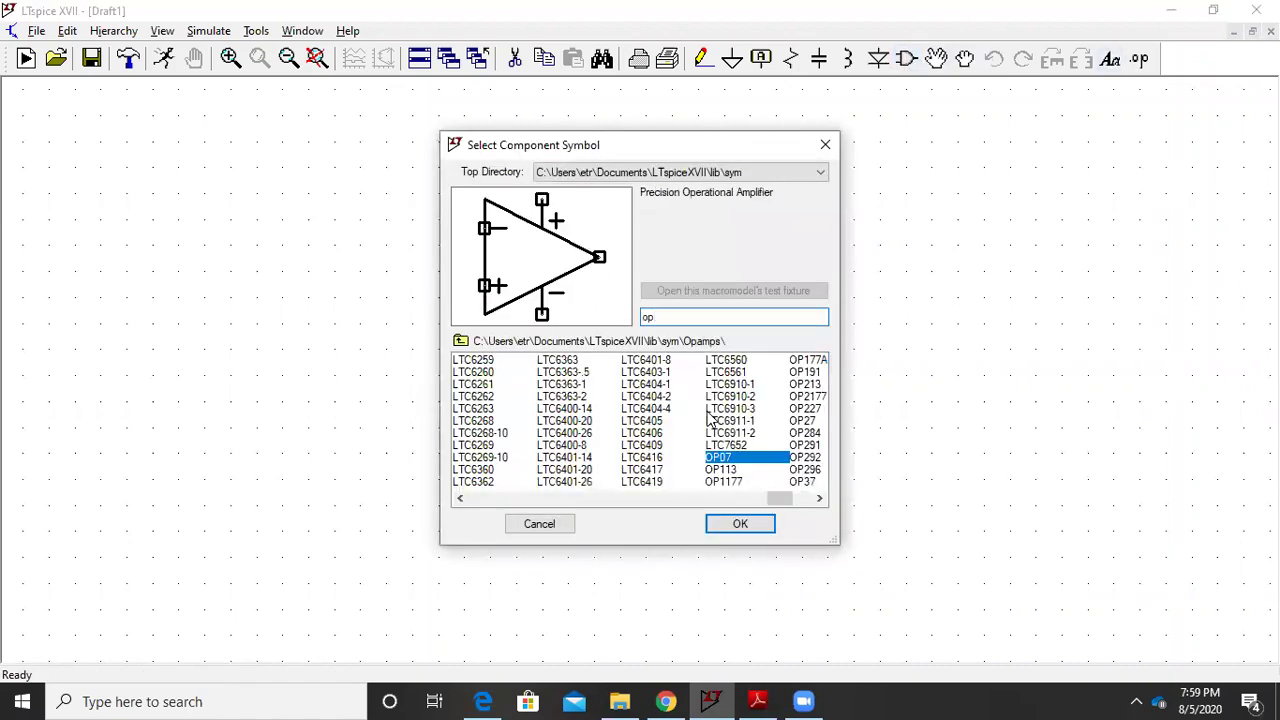
{"action": "left_click", "coordinate": [740, 525]}
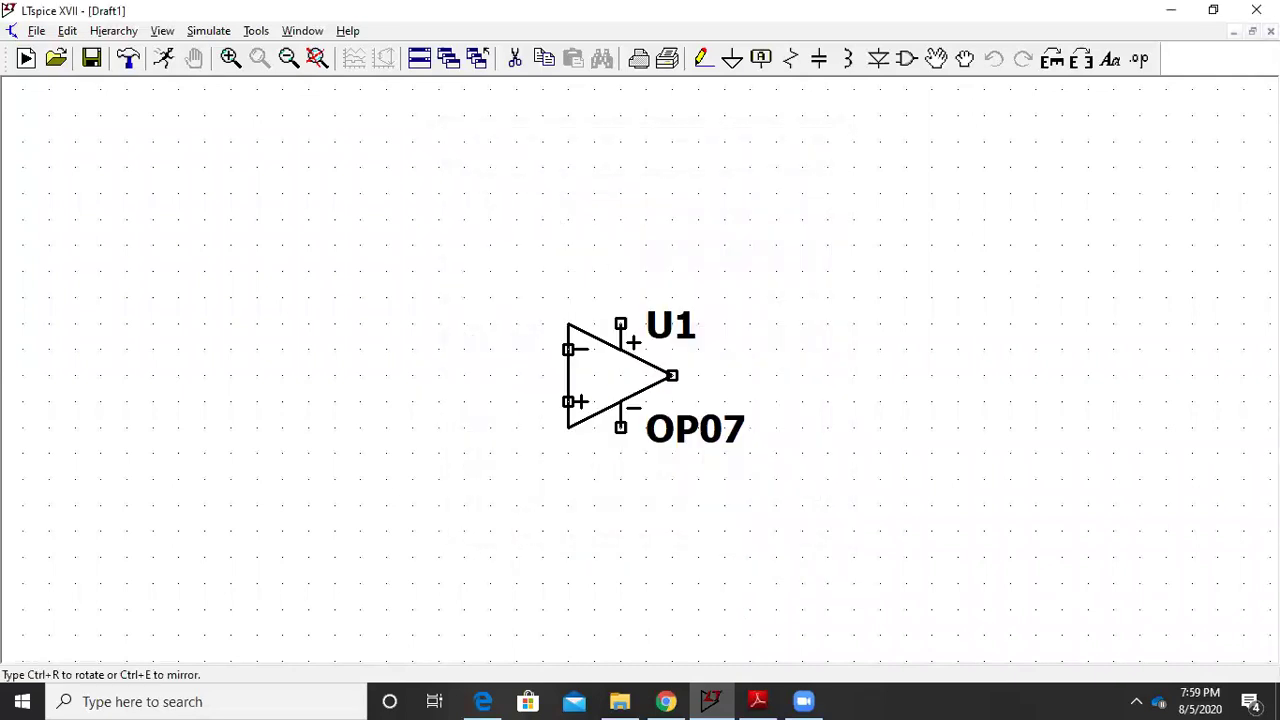
{"action": "left_click", "coordinate": [610, 350]}
Place two horizontal resistors, R1 beside the op-amp's inverting input and R2 above the op-amp
{"action": "left_click", "coordinate": [790, 58]}
{"action": "key", "text": "ctrl+r"}
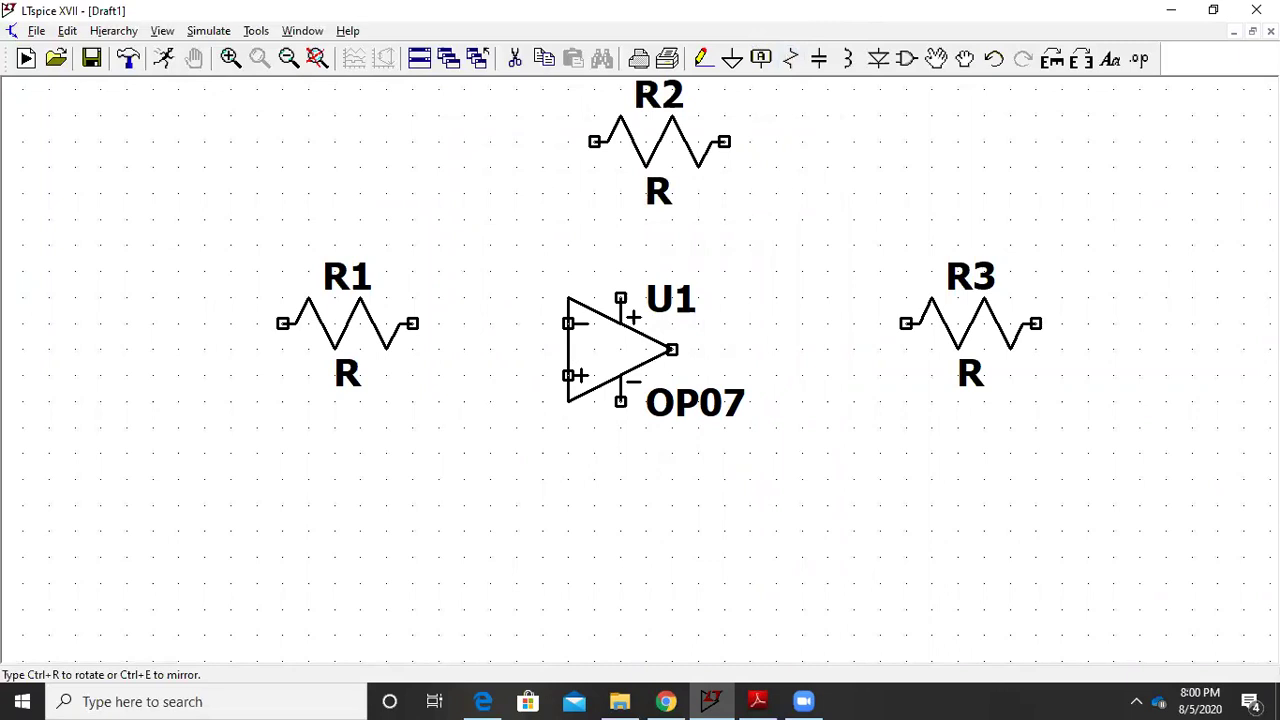
{"action": "key", "text": "Escape"}
{"action": "mouse_move", "coordinate": [878, 218]}
{"action": "left_mouse_down"}
{"action": "mouse_move", "coordinate": [806, 229]}
{"action": "mouse_move", "coordinate": [877, 226]}
{"action": "left_mouse_up"}
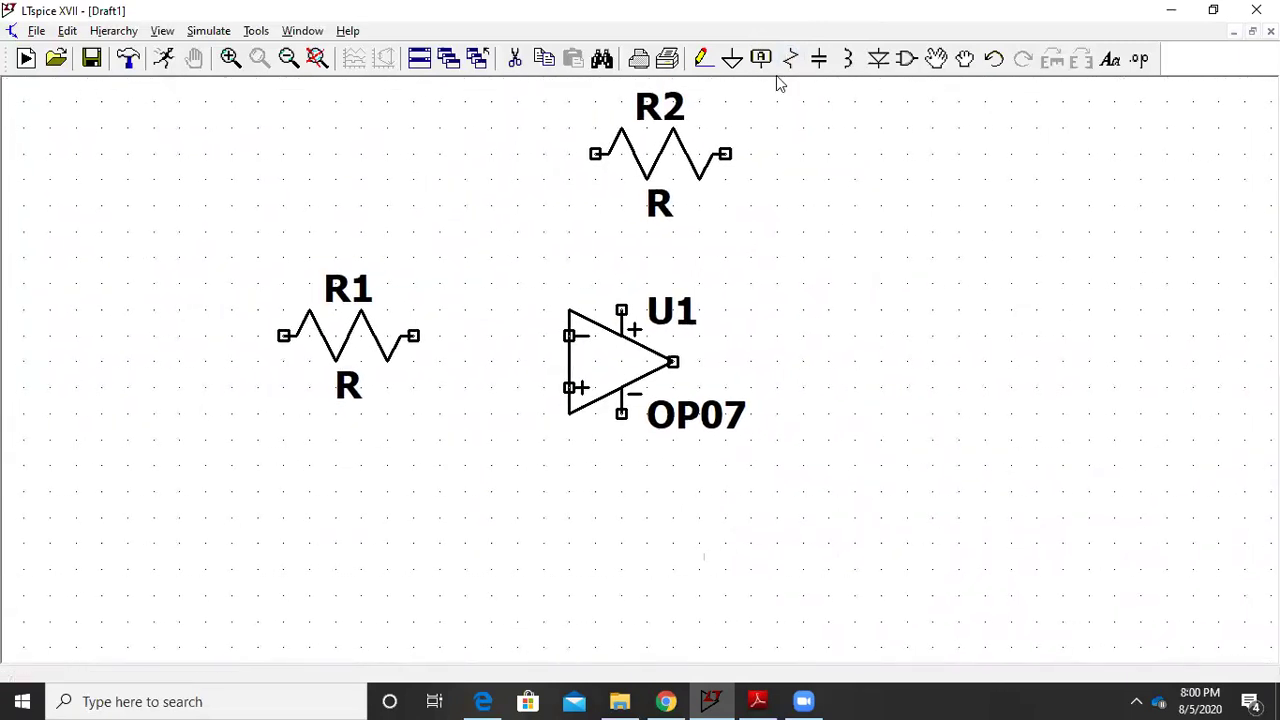
Place a voltage source V1 below the op-amp's input side
{"action": "left_click", "coordinate": [907, 59]}
{"action": "type", "text": "vol"}
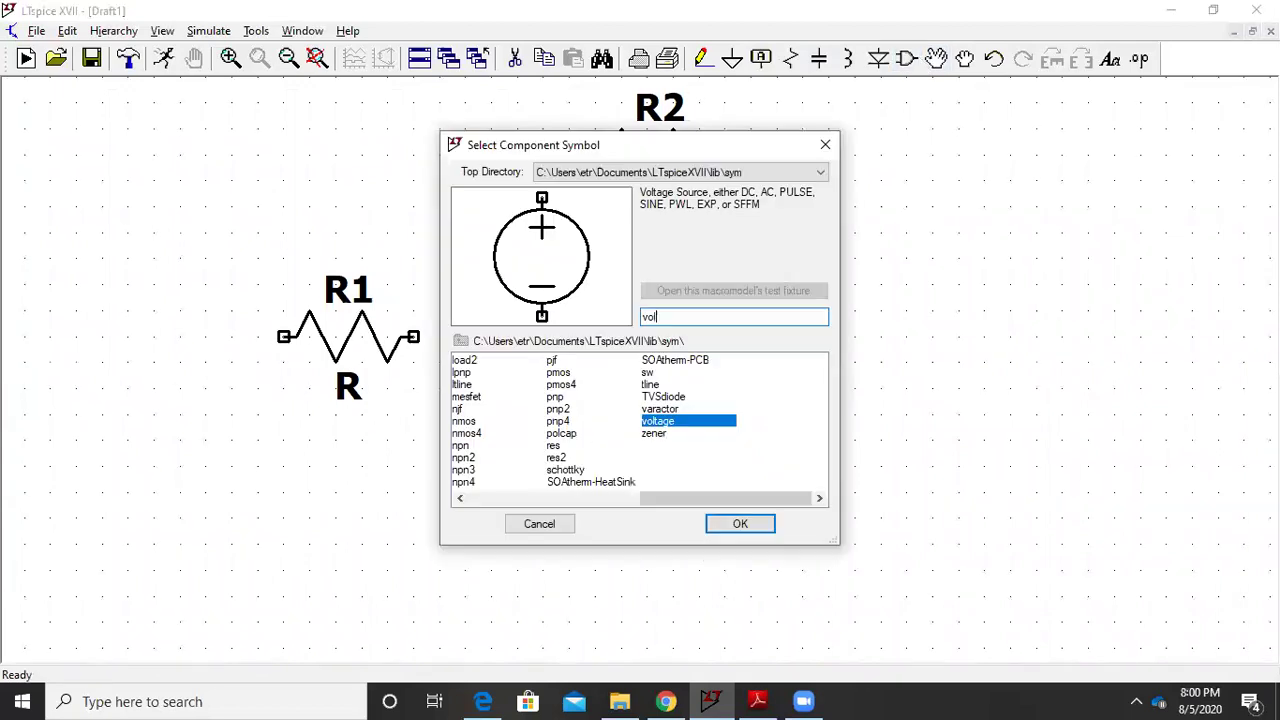
{"action": "left_click", "coordinate": [738, 524]}
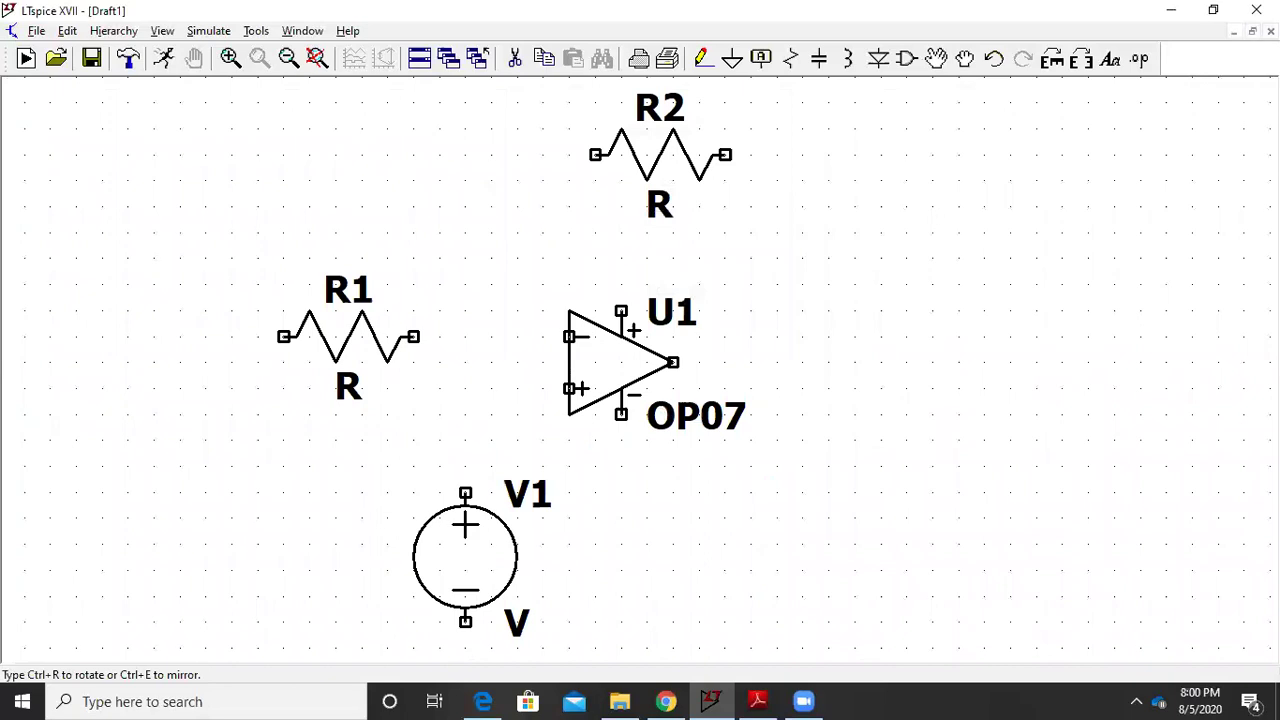
{"action": "left_click", "coordinate": [465, 555]}
{"action": "key", "text": "Escape"}
{"action": "mouse_move", "coordinate": [770, 456]}
{"action": "left_mouse_down"}
{"action": "mouse_move", "coordinate": [745, 426]}
{"action": "mouse_move", "coordinate": [740, 491]}
{"action": "left_mouse_up"}
Wire V1's positive terminal to the op-amp's non-inverting input and connect its negative terminal to ground
{"action": "left_click", "coordinate": [703, 58]}
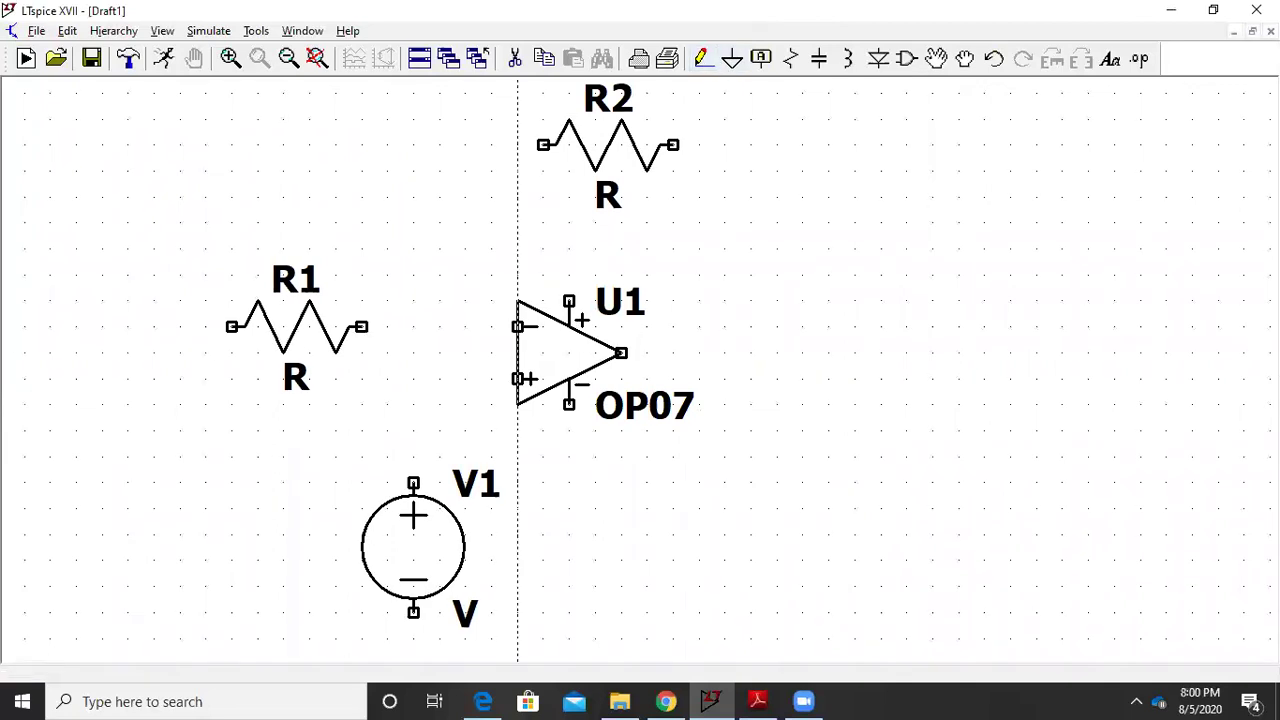
{"action": "left_click", "coordinate": [517, 379]}
{"action": "left_click", "coordinate": [414, 379]}
{"action": "key", "text": "Escape"}
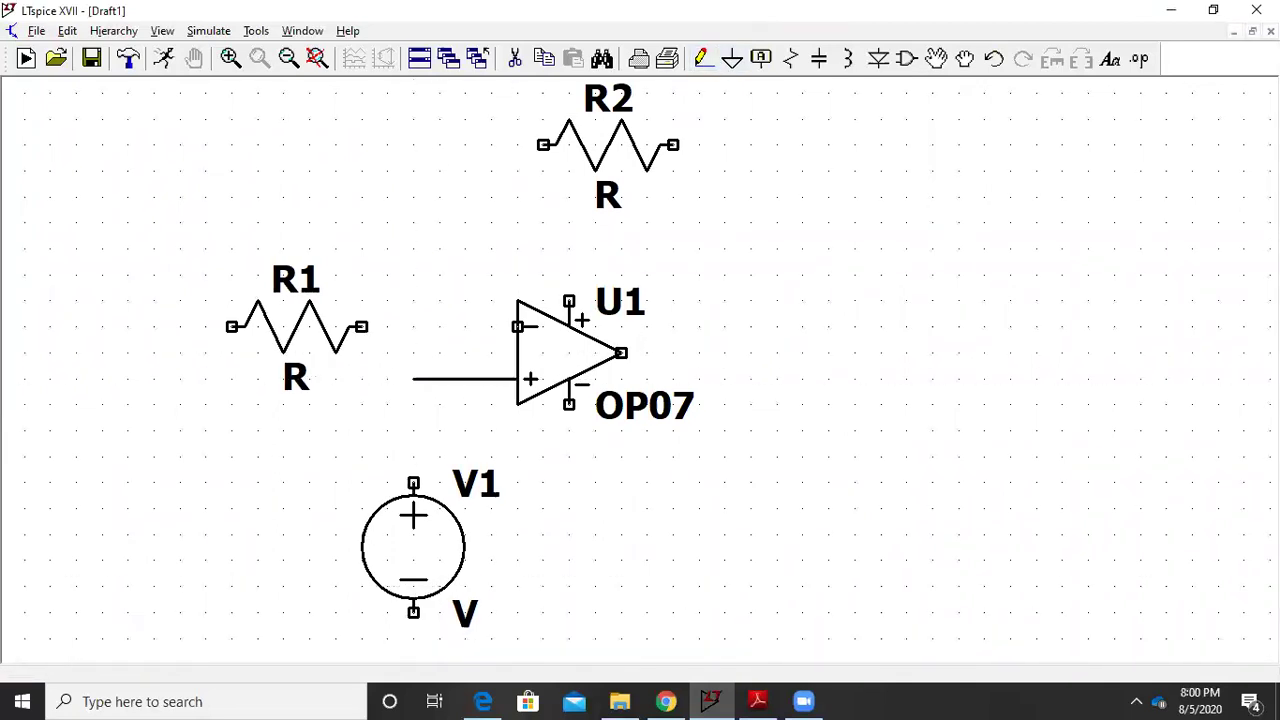
{"action": "left_click_drag", "start_coordinate": [651, 471], "coordinate": [637, 427]}
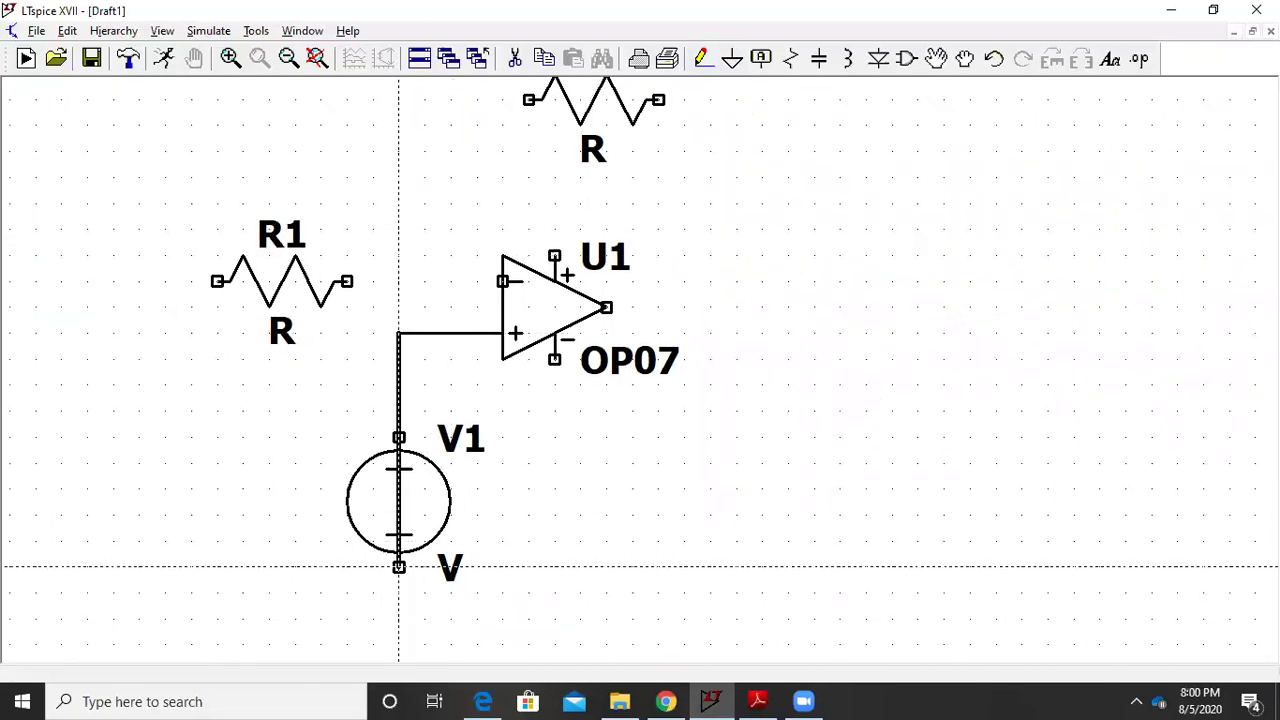
{"action": "left_click", "coordinate": [398, 618]}
{"action": "key", "text": "Escape"}
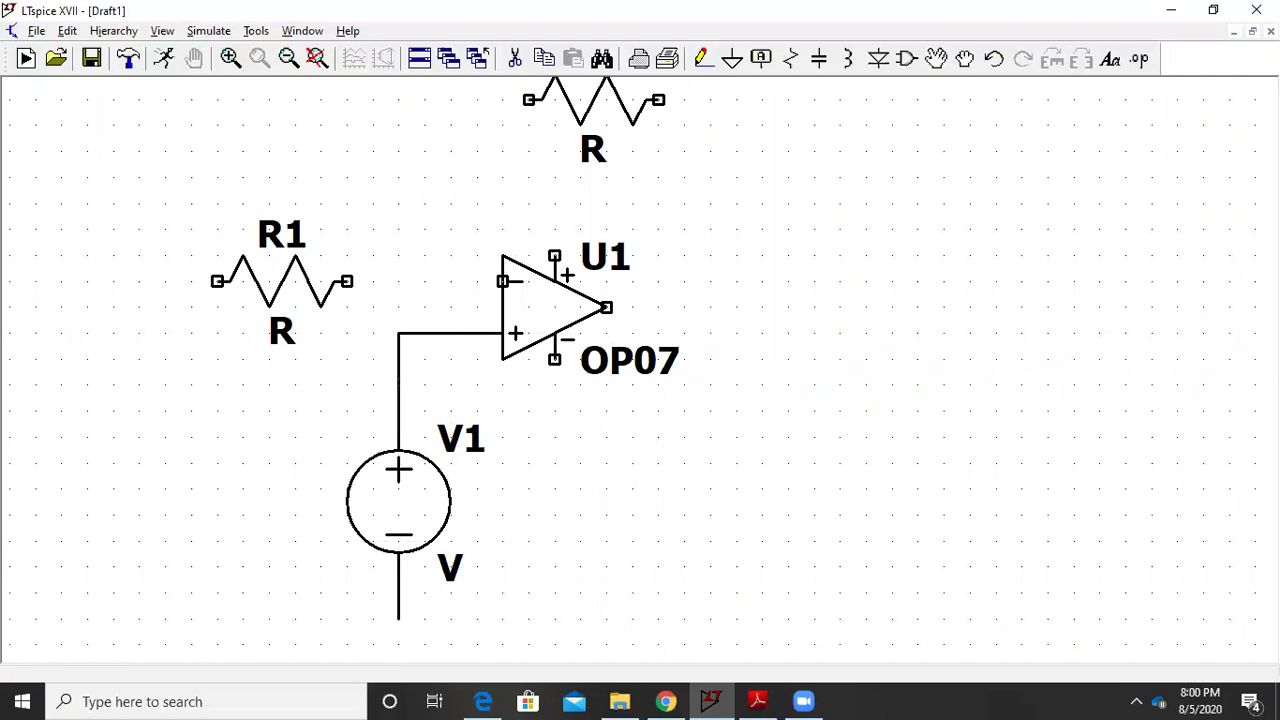
{"action": "left_click", "coordinate": [732, 58]}
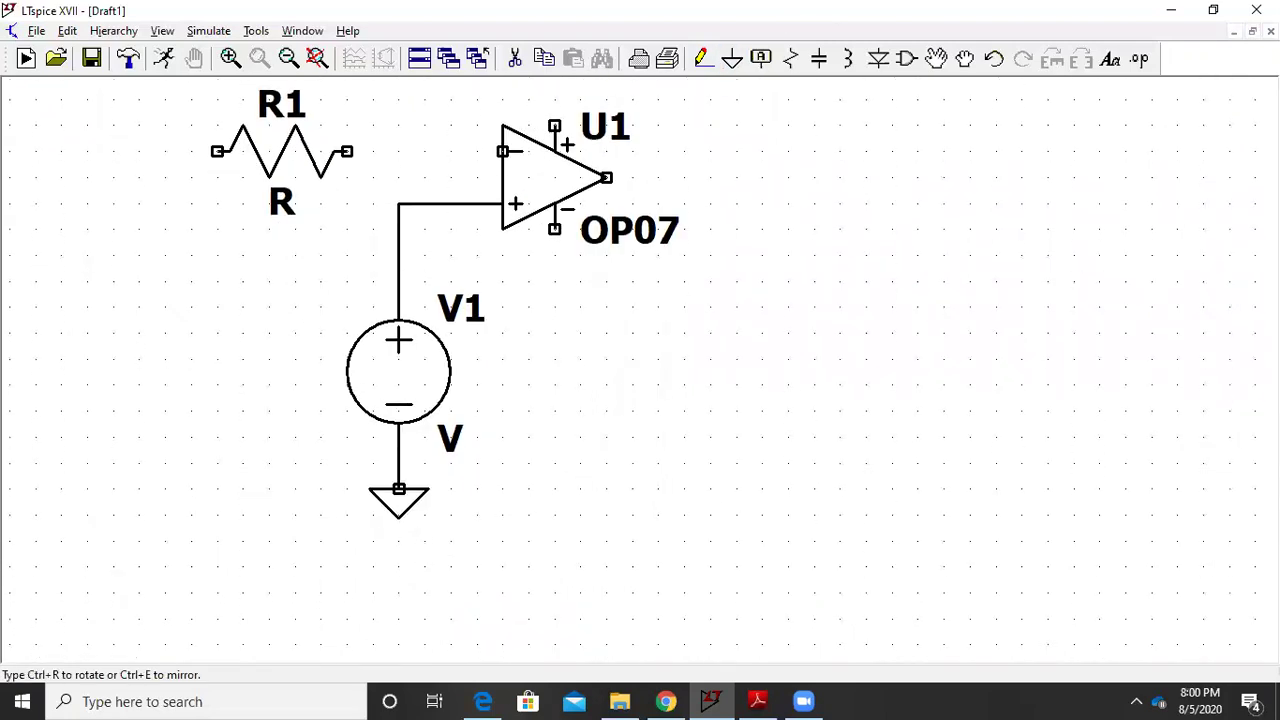
{"action": "left_click", "coordinate": [398, 488]}
{"action": "left_click", "coordinate": [606, 333]}
{"action": "key", "text": "Escape"}
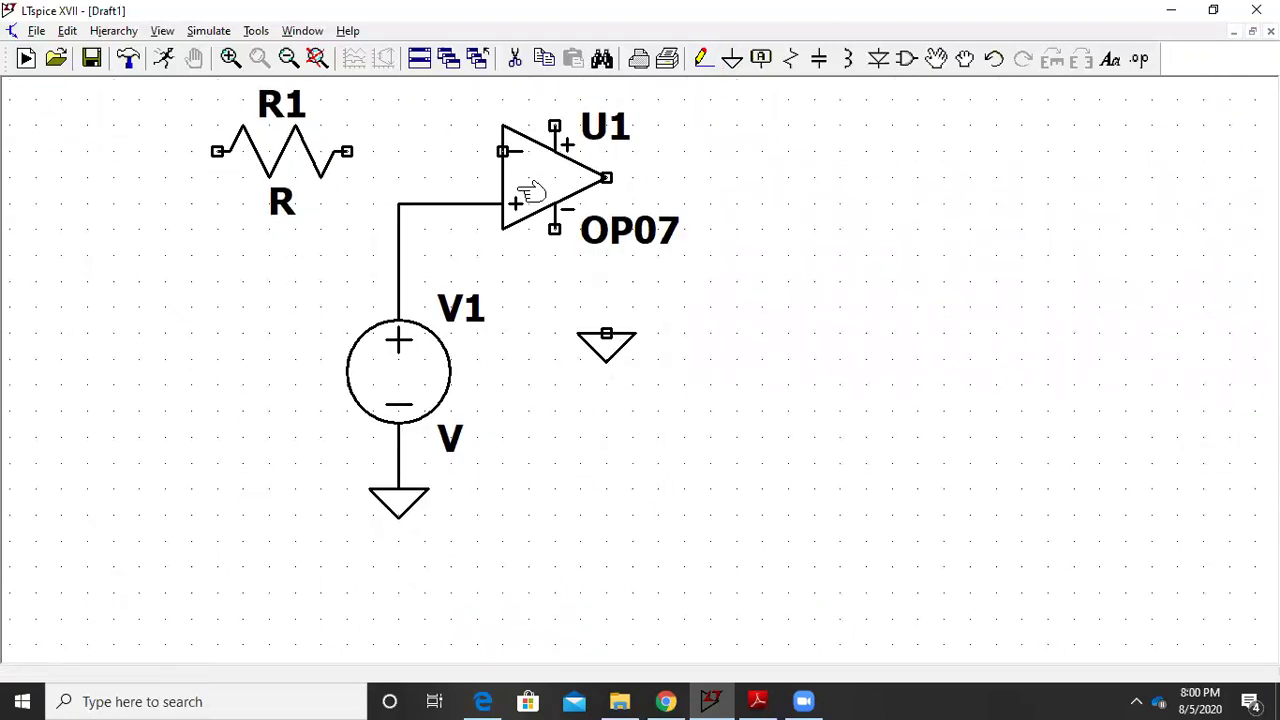
{"action": "left_click", "coordinate": [514, 60]}
{"action": "left_click", "coordinate": [606, 343]}
{"action": "left_click_drag", "start_coordinate": [744, 157], "coordinate": [775, 235]}
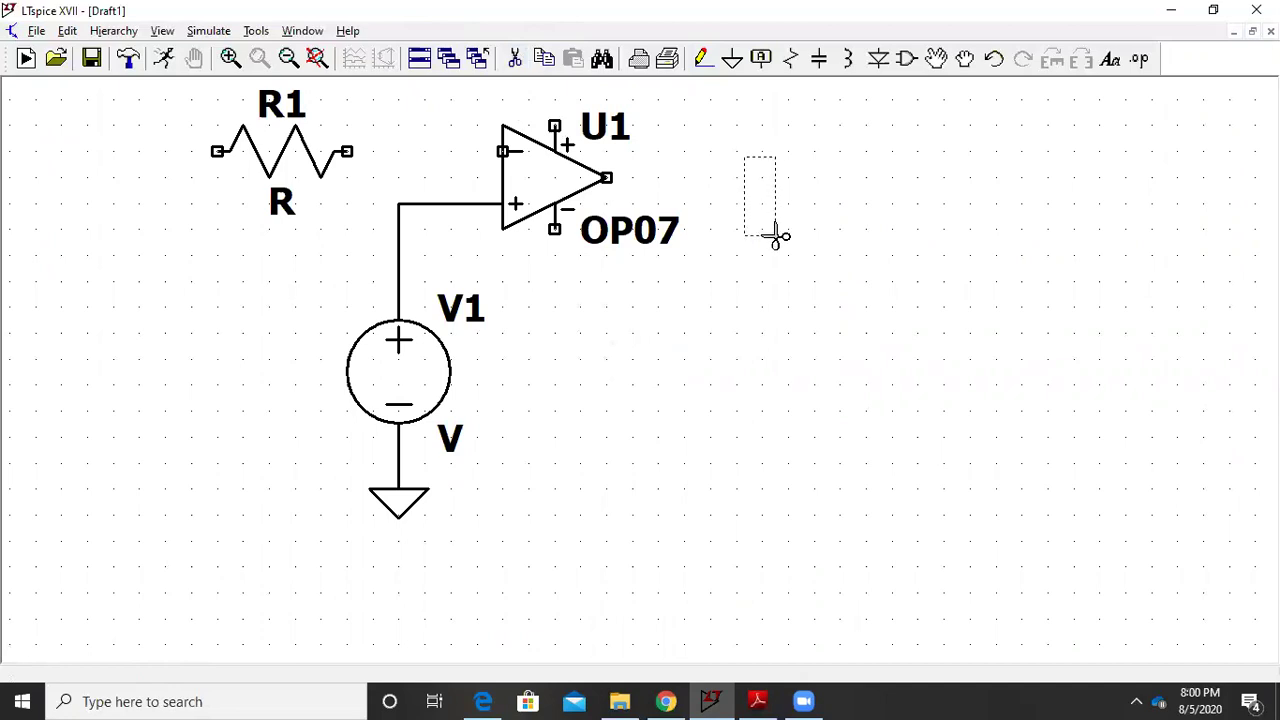
{"action": "key", "text": "Escape"}
Wire the right end of R2 to the op-amp's output
{"action": "left_click_drag", "start_coordinate": [691, 129], "coordinate": [746, 320]}
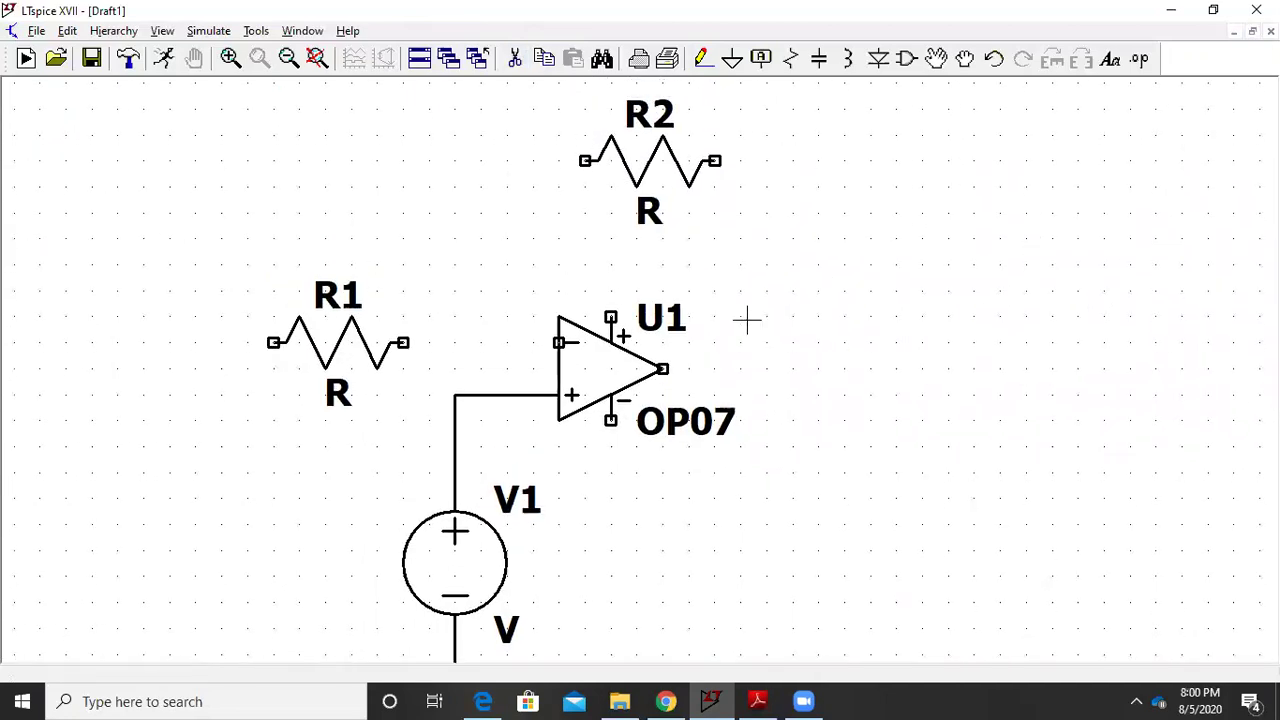
{"action": "left_click", "coordinate": [705, 57]}
{"action": "left_click", "coordinate": [715, 161]}
{"action": "left_click", "coordinate": [794, 368]}
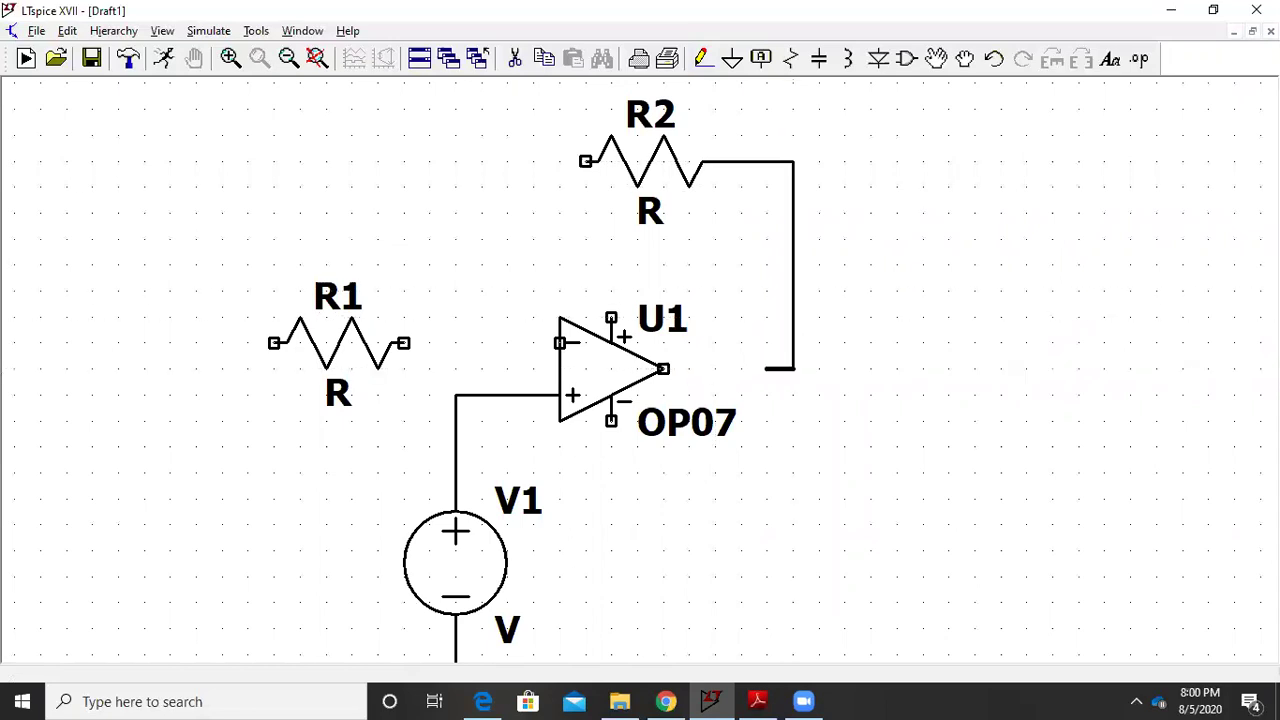
{"action": "left_click", "coordinate": [663, 369]}
{"action": "key", "text": "Escape"}
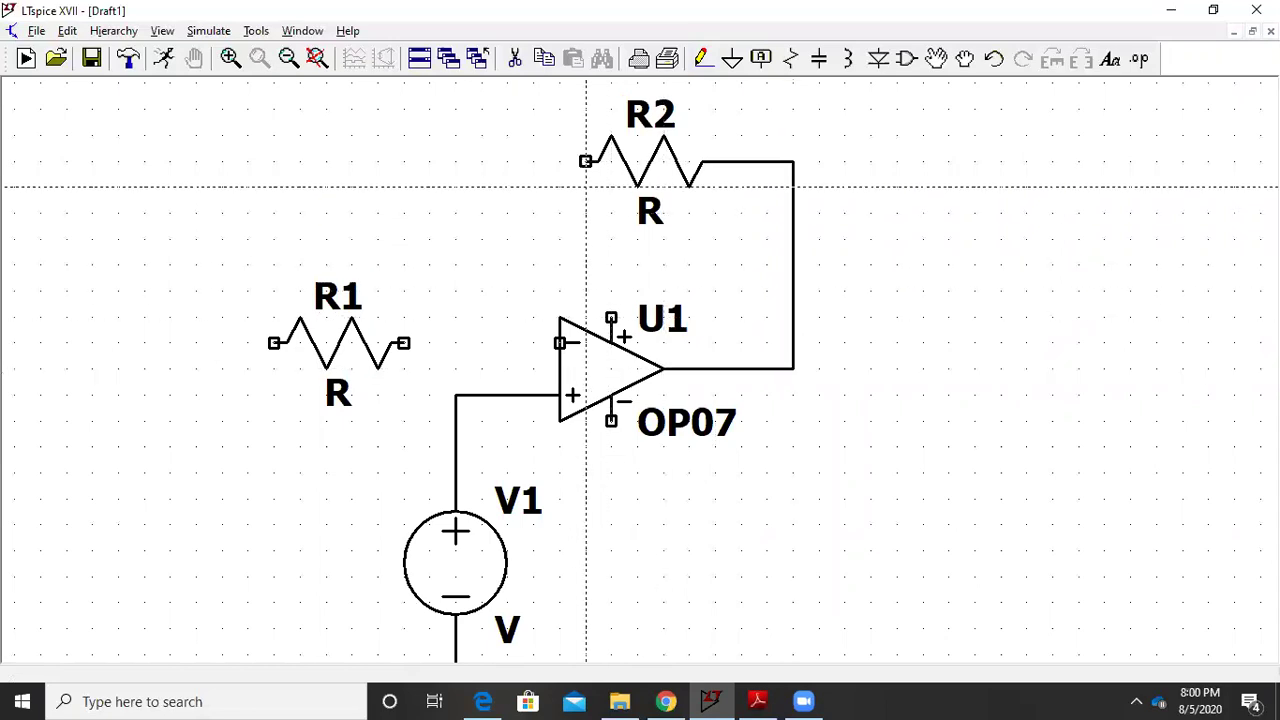
Wire the left end of R2 to R1's right end and join that node to the op-amp's inverting input
{"action": "left_click", "coordinate": [585, 161]}
{"action": "left_click", "coordinate": [455, 161]}
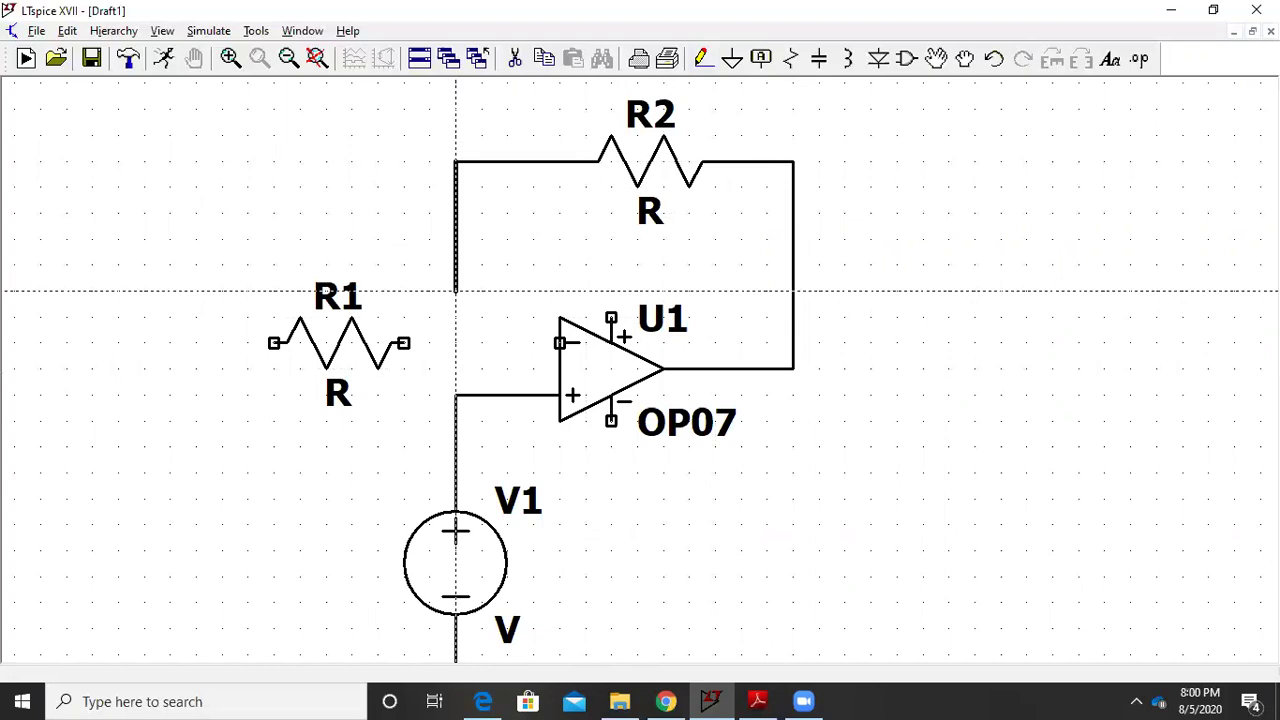
{"action": "left_click", "coordinate": [455, 343]}
{"action": "left_click", "coordinate": [404, 343]}
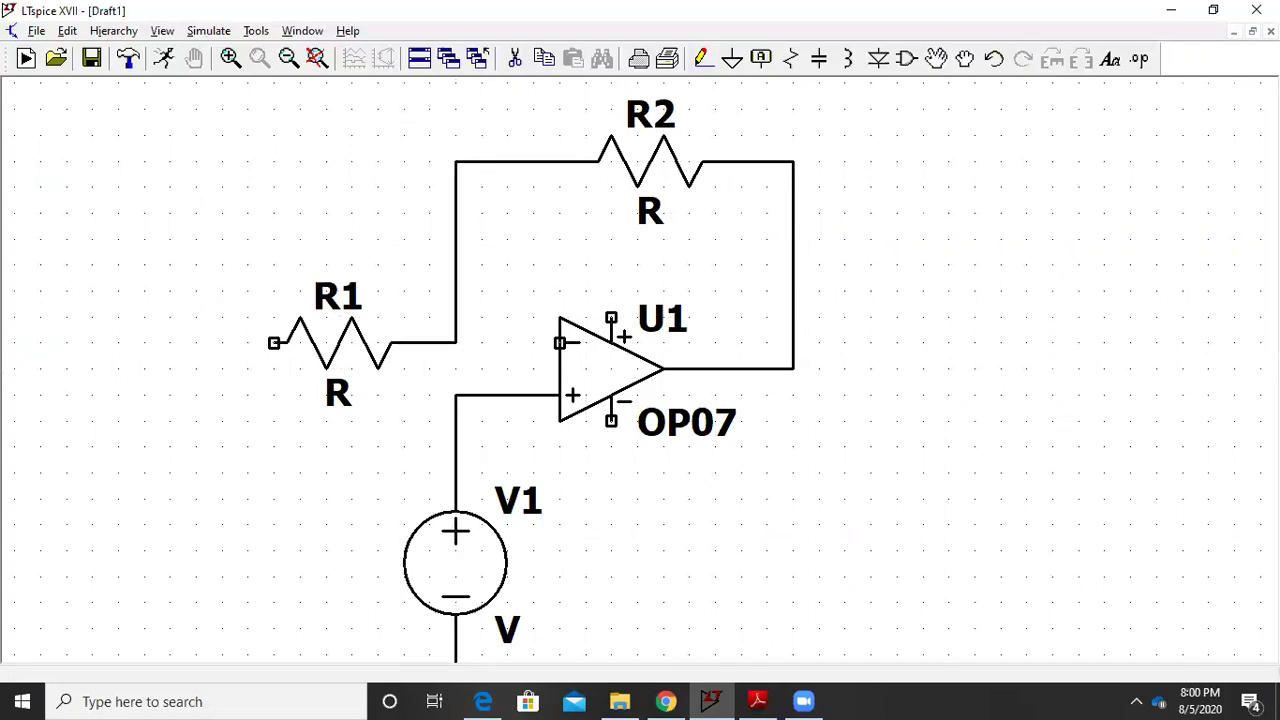
{"action": "left_click", "coordinate": [560, 343]}
{"action": "left_click", "coordinate": [455, 343]}
Run a wire from R1's free left end and terminate it with a ground symbol
{"action": "left_click", "coordinate": [274, 343]}
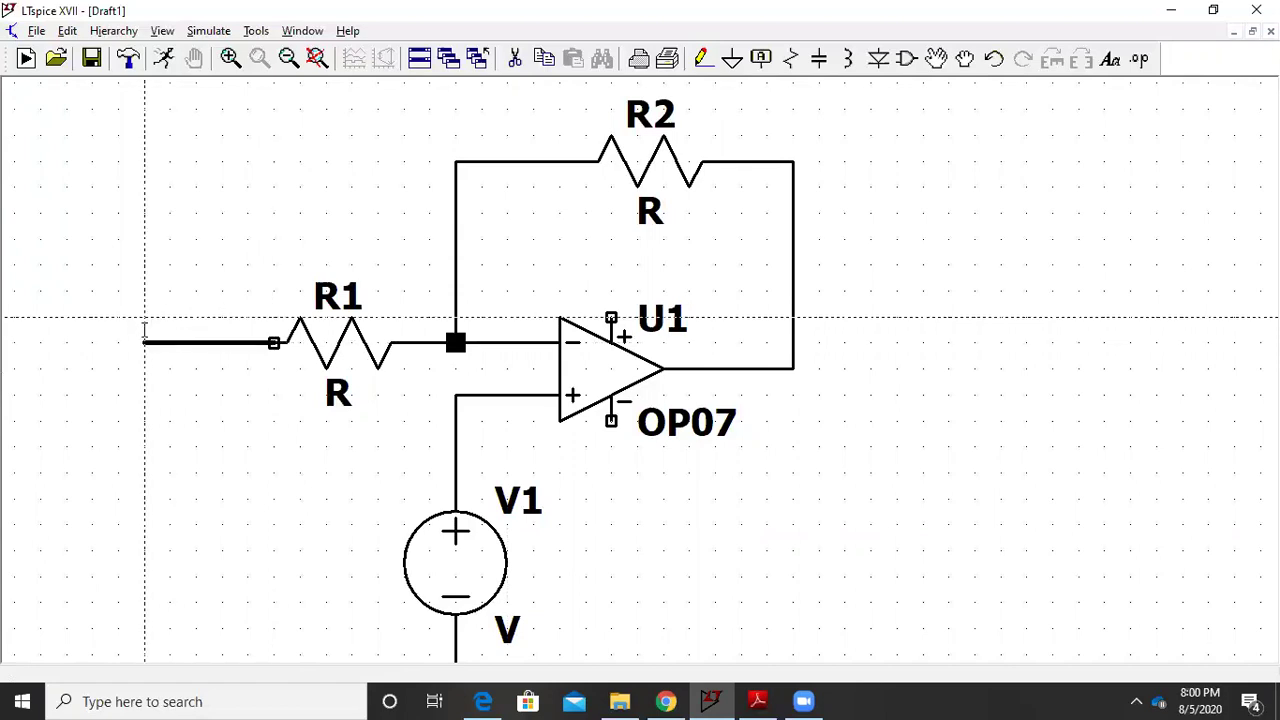
{"action": "left_click", "coordinate": [145, 447]}
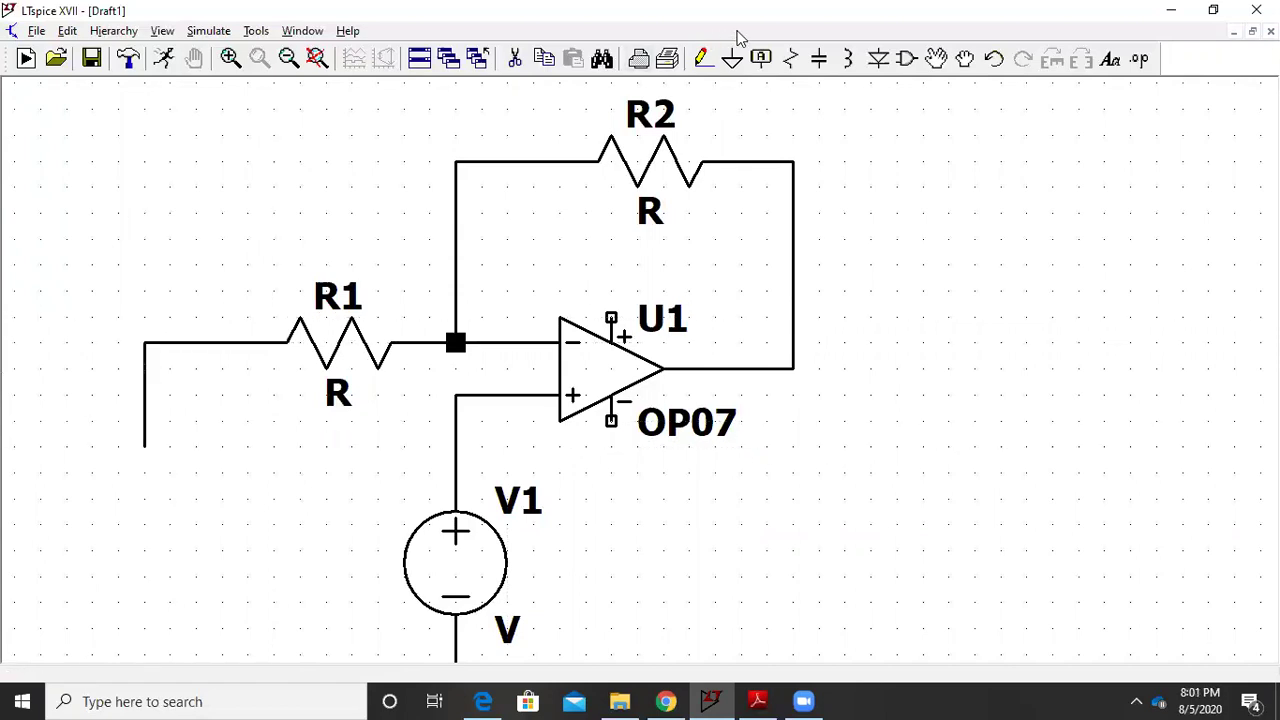
{"action": "left_click", "coordinate": [732, 58]}
{"action": "left_click", "coordinate": [145, 447]}
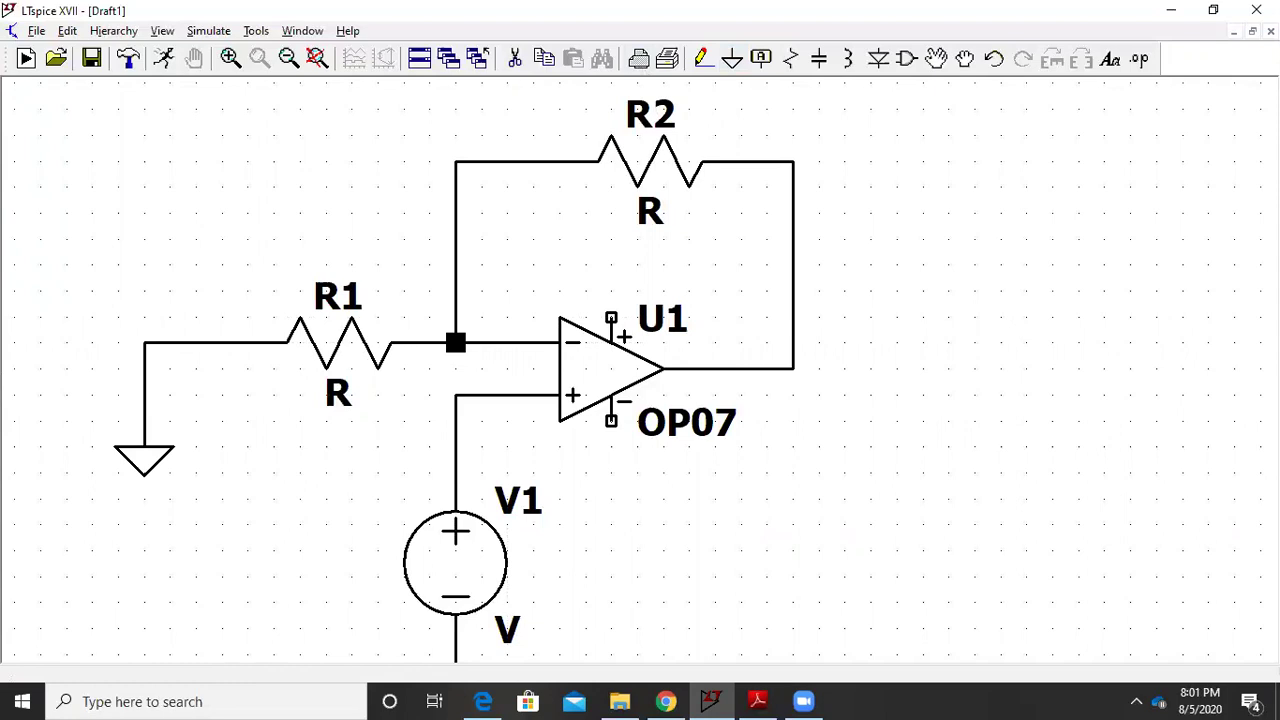
{"action": "key", "text": "Escape"}
Extend a short output wire to the right from the junction of R2 and the op-amp's output
{"action": "left_click_drag", "start_coordinate": [796, 313], "coordinate": [528, 290]}
{"action": "left_click", "coordinate": [703, 58]}
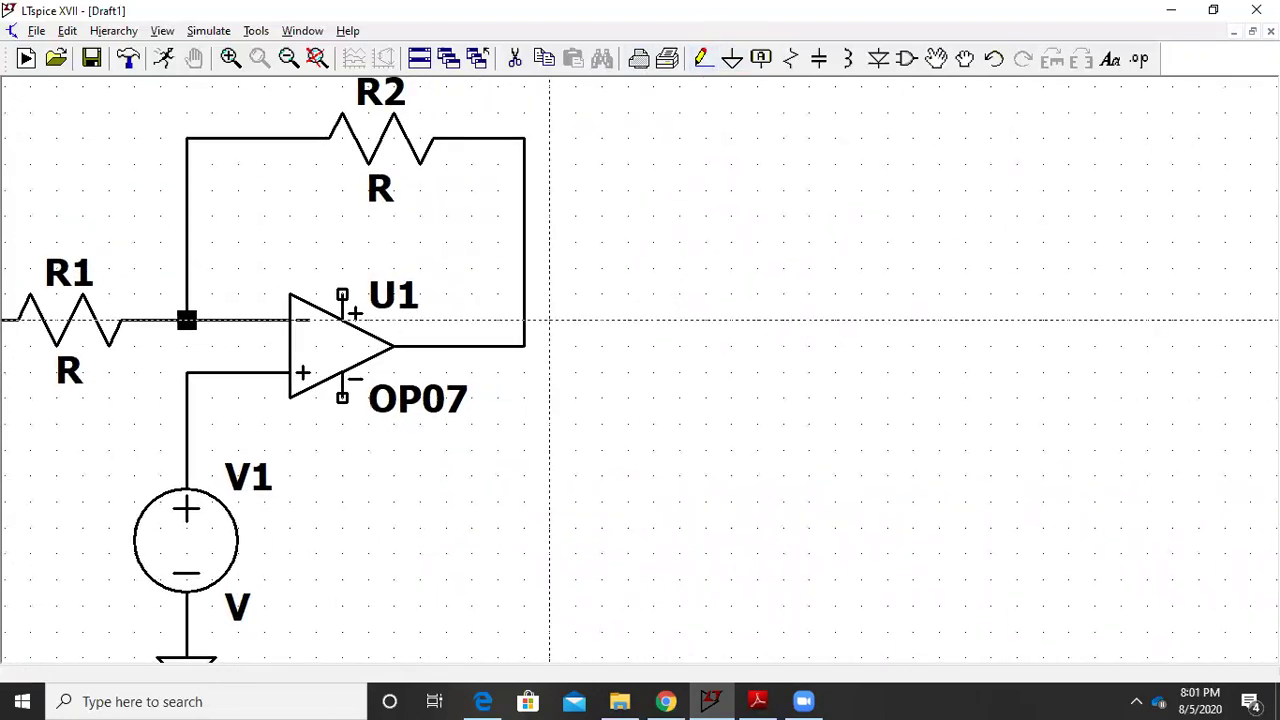
{"action": "left_click", "coordinate": [524, 346]}
{"action": "left_click", "coordinate": [605, 362]}
{"action": "right_click", "coordinate": [797, 437]}
Place two more voltage sources, V2 and V3, one above the other to the right of the amplifier
{"action": "left_click_drag", "start_coordinate": [797, 437], "coordinate": [746, 408]}
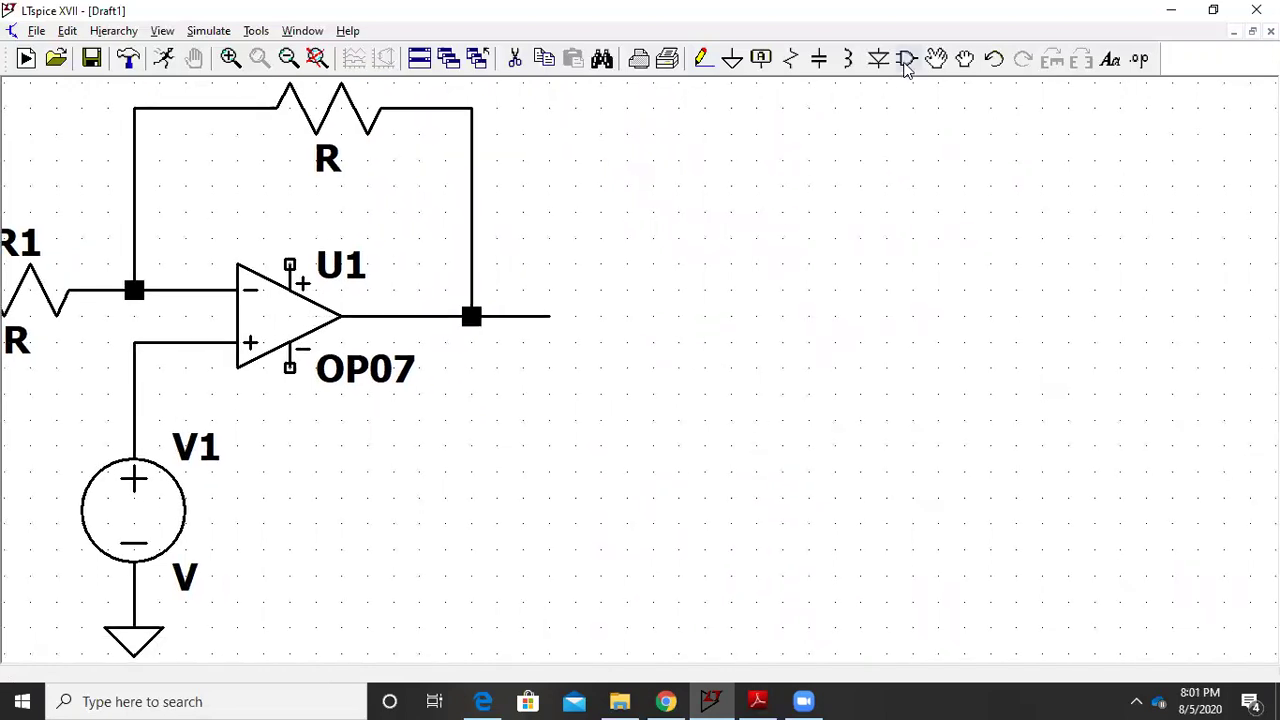
{"action": "left_click", "coordinate": [906, 60]}
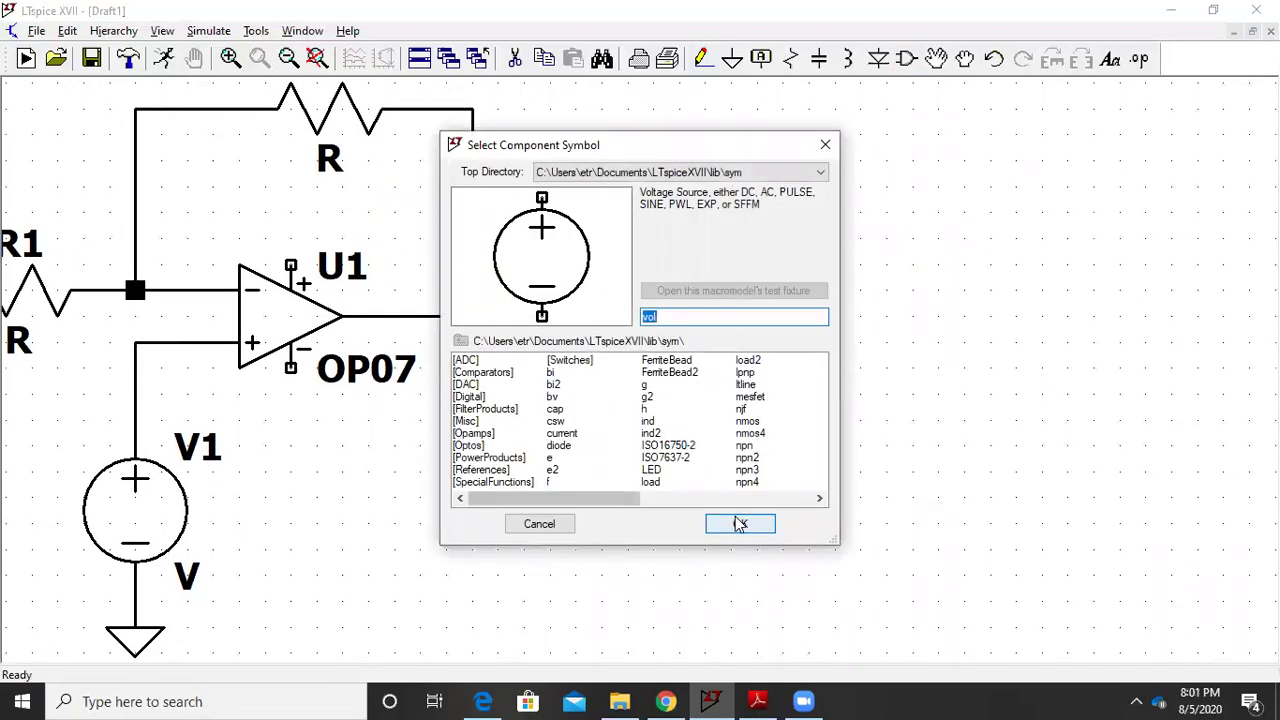
{"action": "left_click", "coordinate": [740, 524]}
{"action": "left_click", "coordinate": [808, 250]}
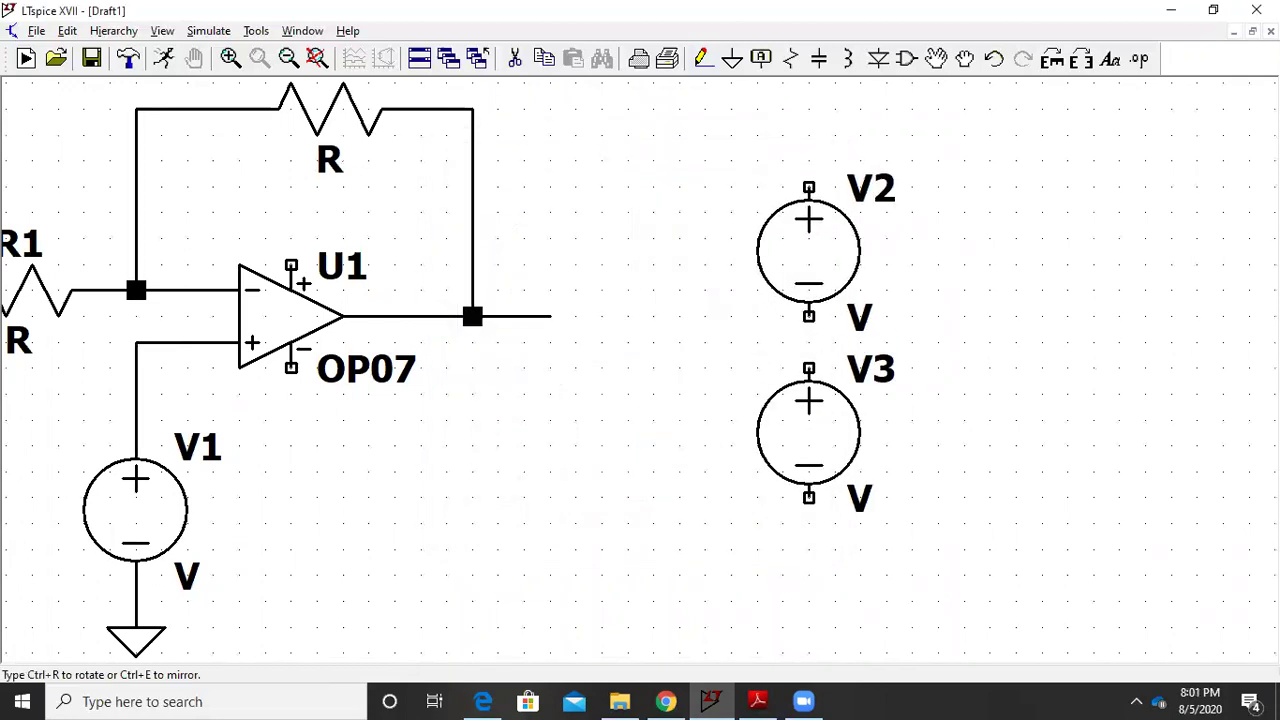
{"action": "left_click", "coordinate": [808, 484]}
{"action": "key", "text": "Escape"}
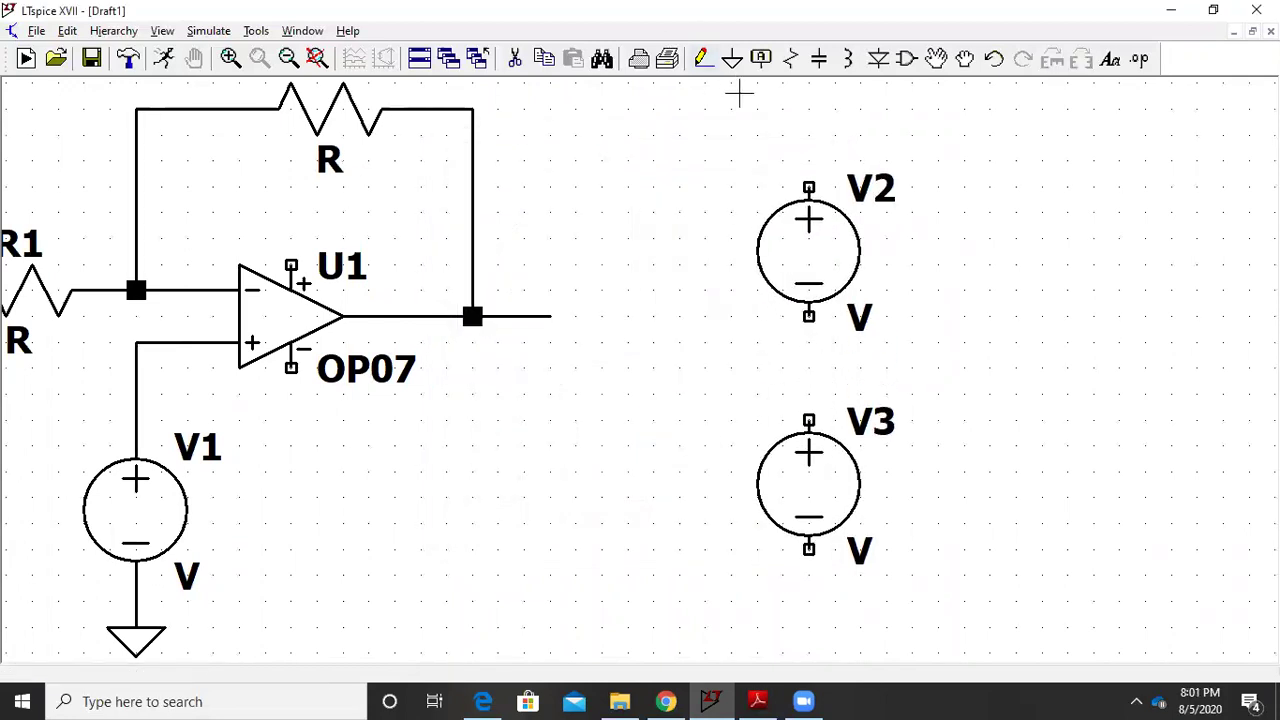
{"action": "left_click", "coordinate": [703, 58]}
{"action": "left_click", "coordinate": [809, 108]}
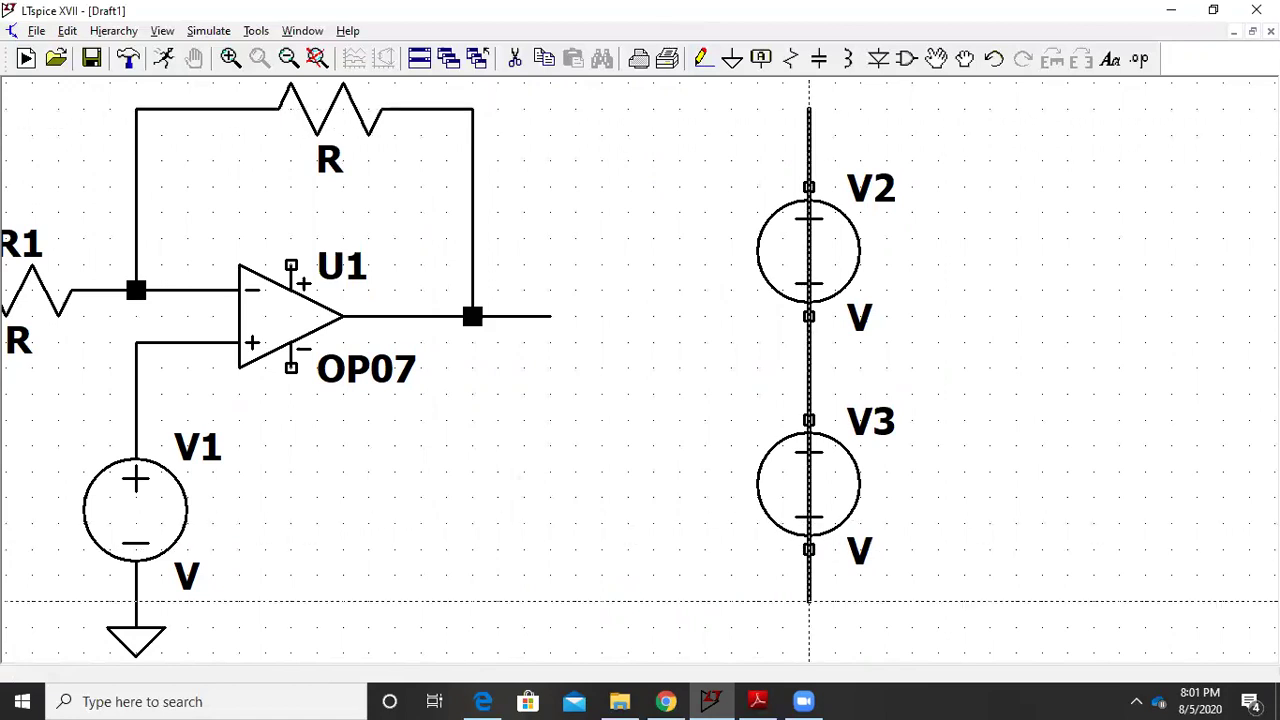
{"action": "key", "text": "Escape"}
Draw one vertical wire through V2 and V3, linking them in series and extending beyond V2's positive and V3's negative terminal
{"action": "left_click_drag", "start_coordinate": [651, 463], "coordinate": [634, 443]}
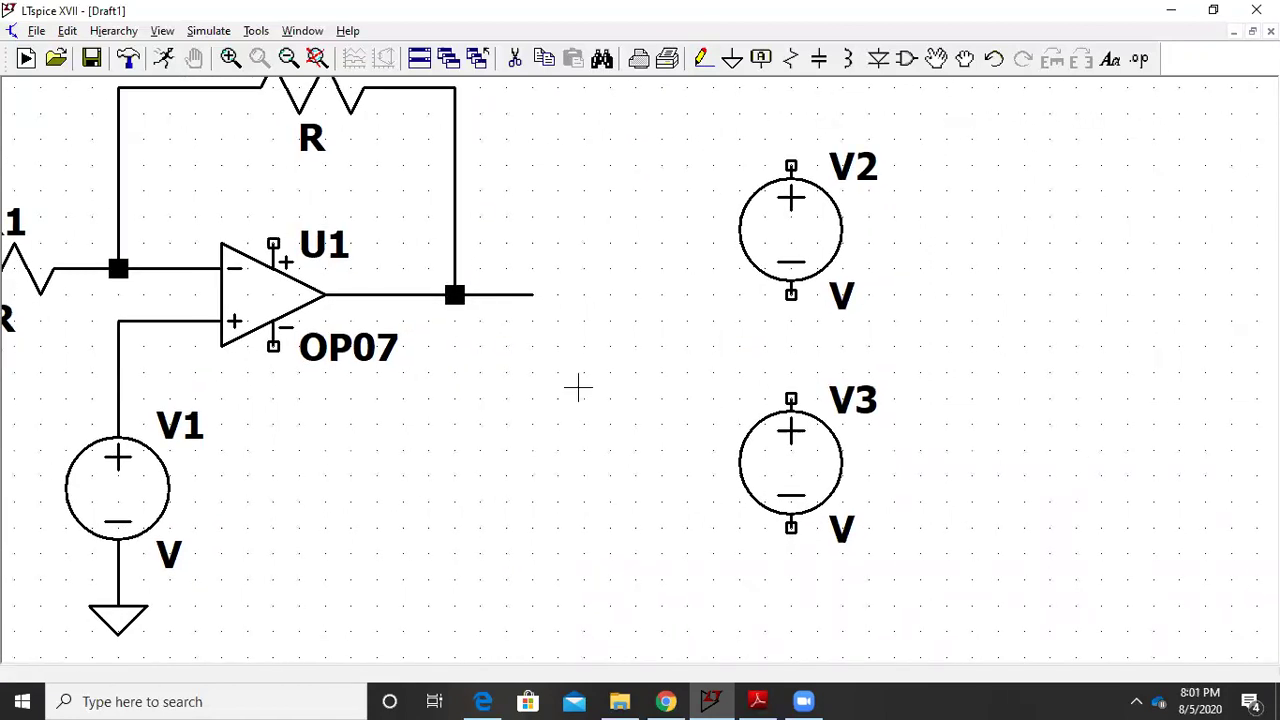
{"action": "left_click", "coordinate": [288, 60]}
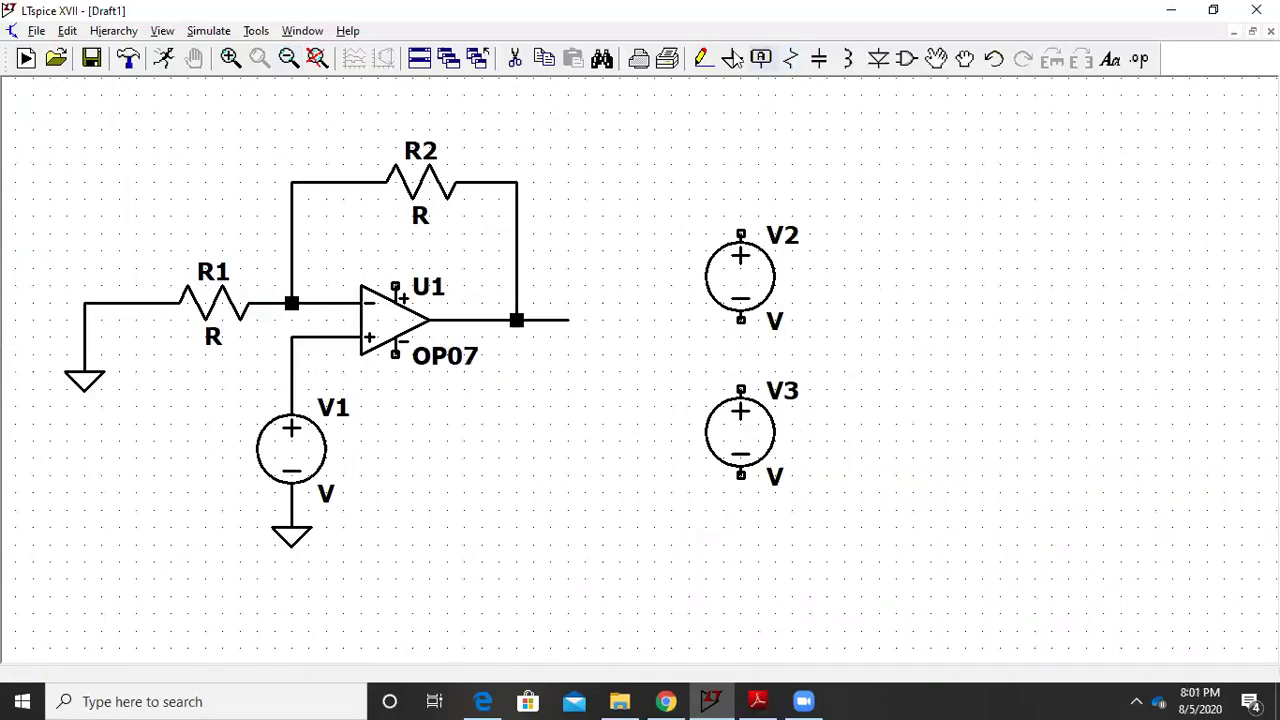
{"action": "left_click", "coordinate": [703, 58]}
{"action": "left_click", "coordinate": [741, 182]}
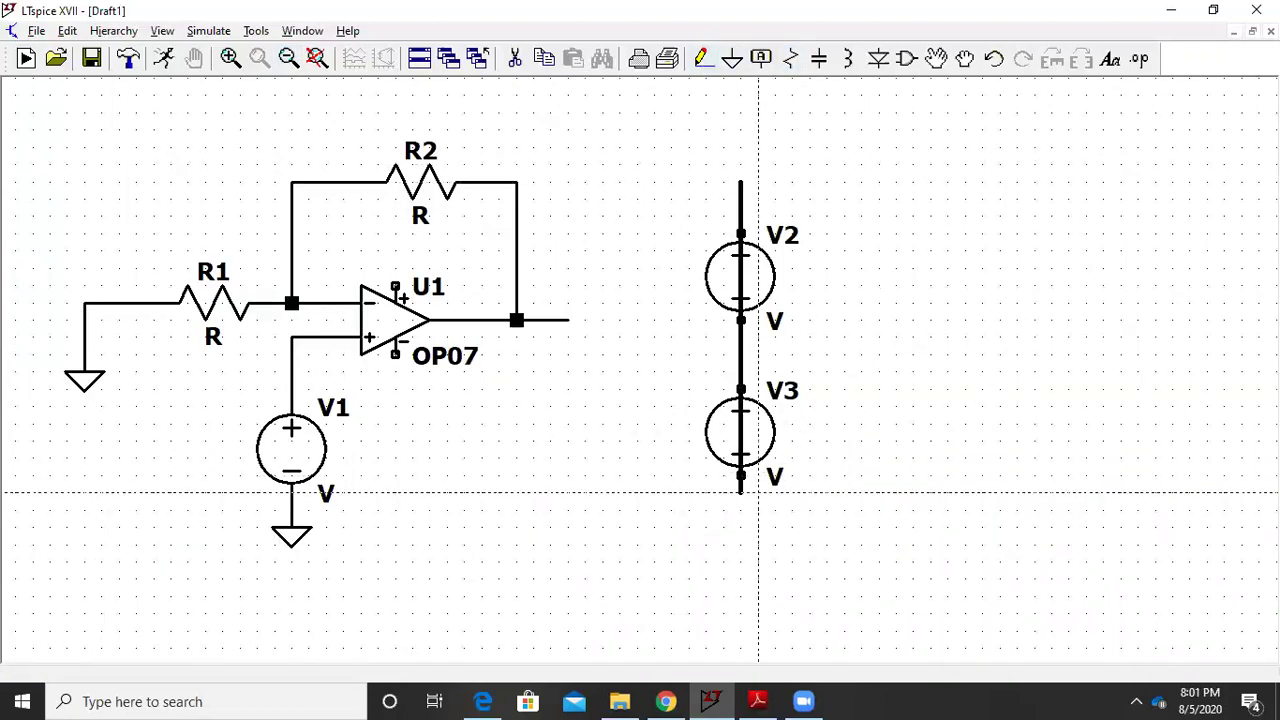
{"action": "left_click", "coordinate": [741, 525]}
{"action": "key", "text": "Escape"}
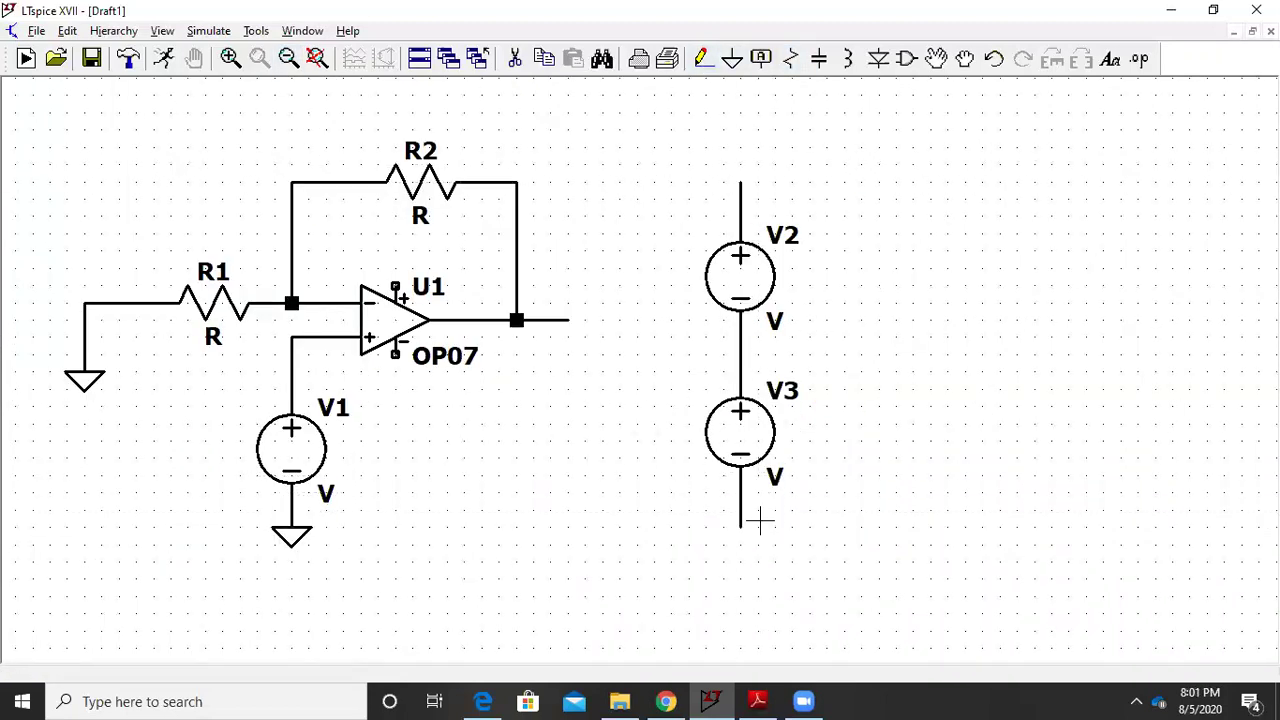
Place a ground symbol to the right of V2 and V3 and wire it to the node between the two sources
{"action": "left_click", "coordinate": [734, 62]}
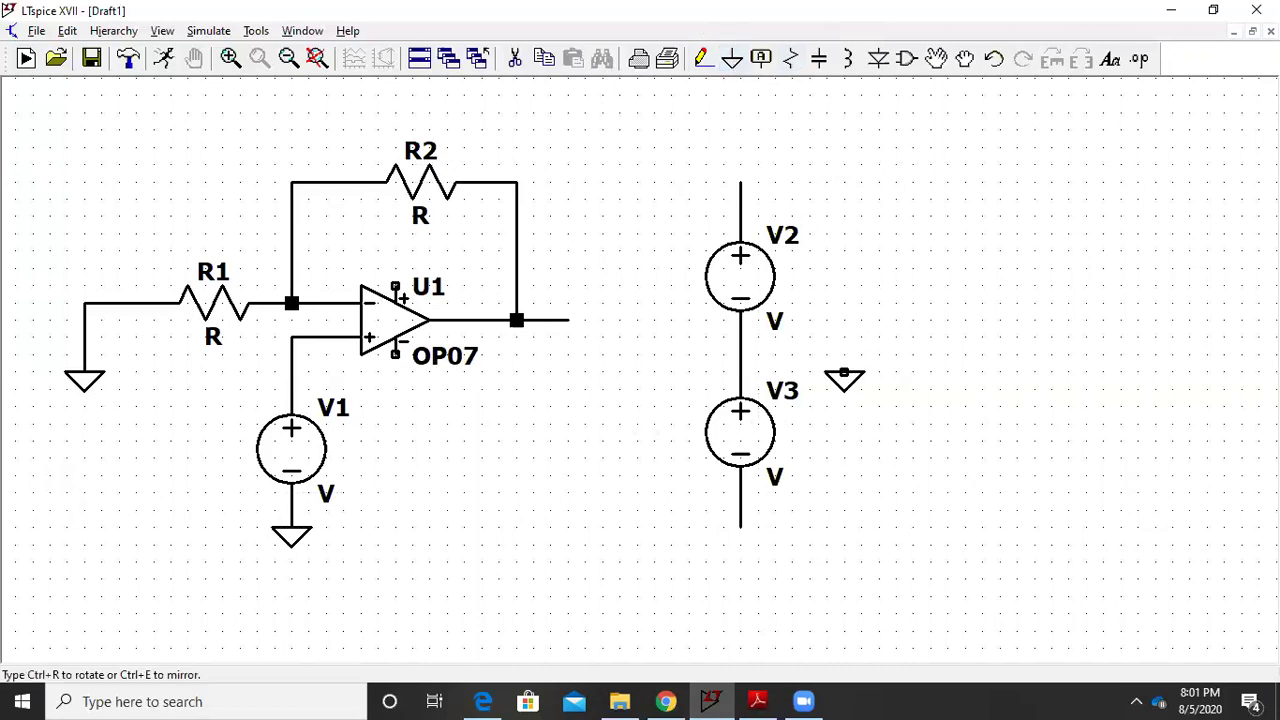
{"action": "left_click", "coordinate": [845, 372]}
{"action": "key", "text": "Escape"}
{"action": "left_click", "coordinate": [705, 60]}
{"action": "left_click", "coordinate": [741, 337]}
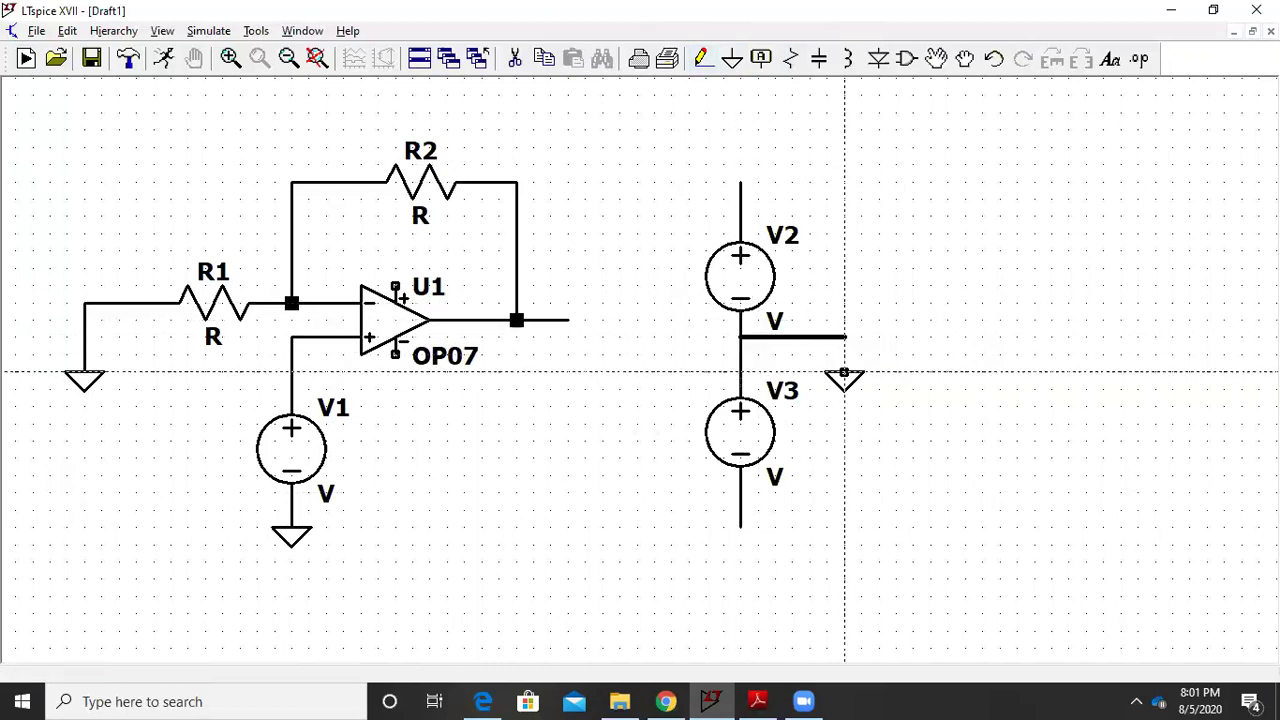
{"action": "left_click", "coordinate": [845, 372]}
{"action": "key", "text": "Escape"}
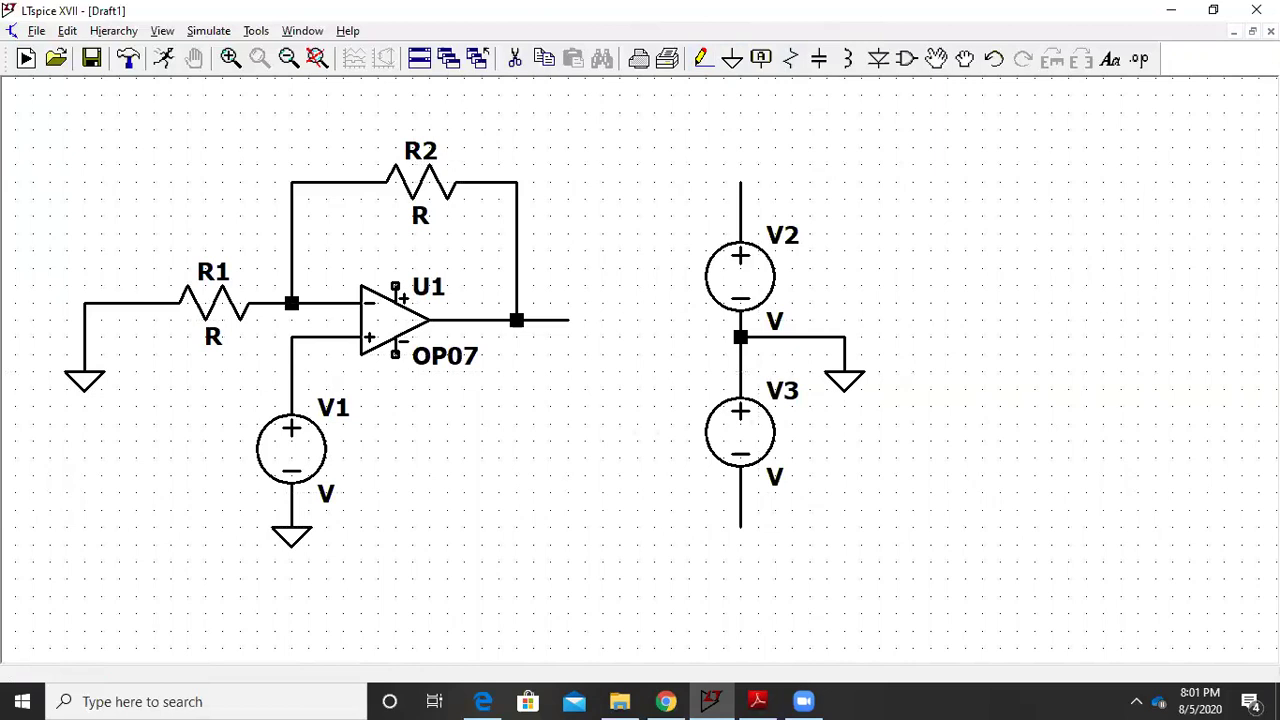
Place vertically rotated VCC net labels on the free wire ends above V2 and below V3
{"action": "right_click", "coordinate": [742, 183]}
{"action": "left_click", "coordinate": [822, 226]}
{"action": "type", "text": "VCC"}
{"action": "key", "text": "Return"}
{"action": "key", "text": "ctrl+r"}
{"action": "left_click", "coordinate": [740, 181]}
{"action": "key", "text": "ctrl+r"}
{"action": "left_click", "coordinate": [740, 526]}
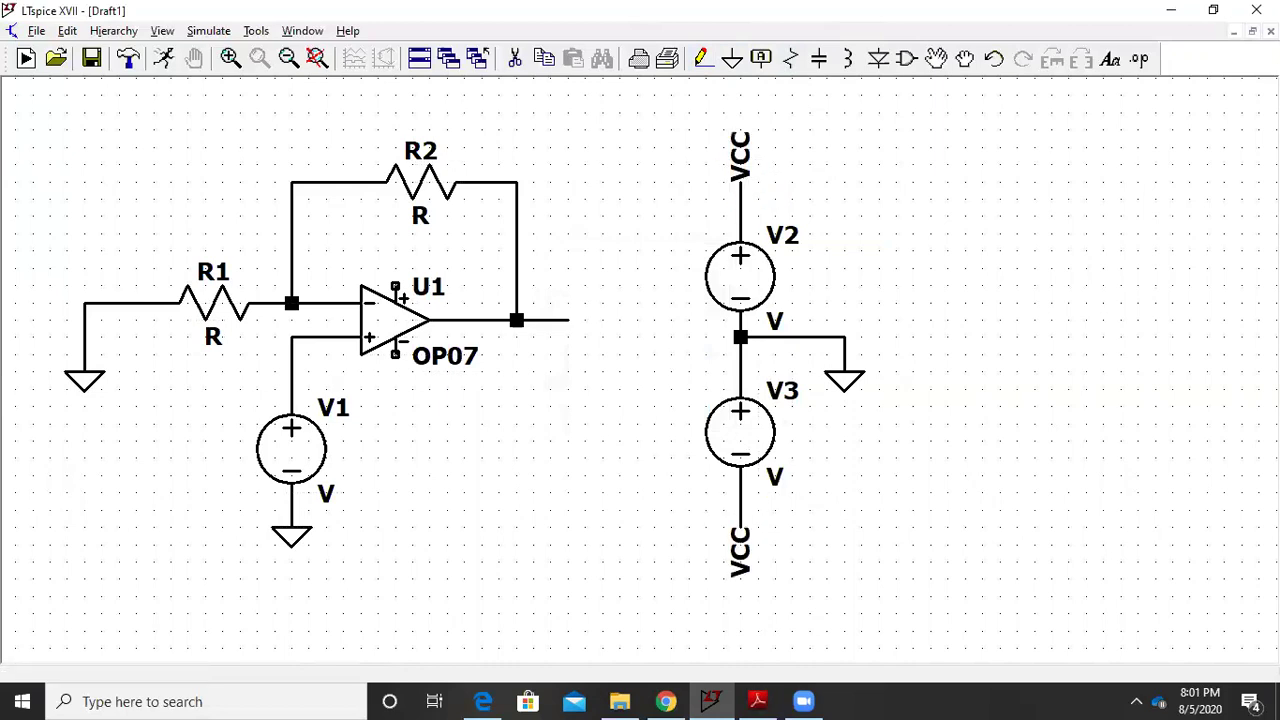
Rename the net label below V3 as VEE
{"action": "key", "text": "Escape"}
{"action": "key", "text": "F4"}
{"action": "type", "text": "VE"}
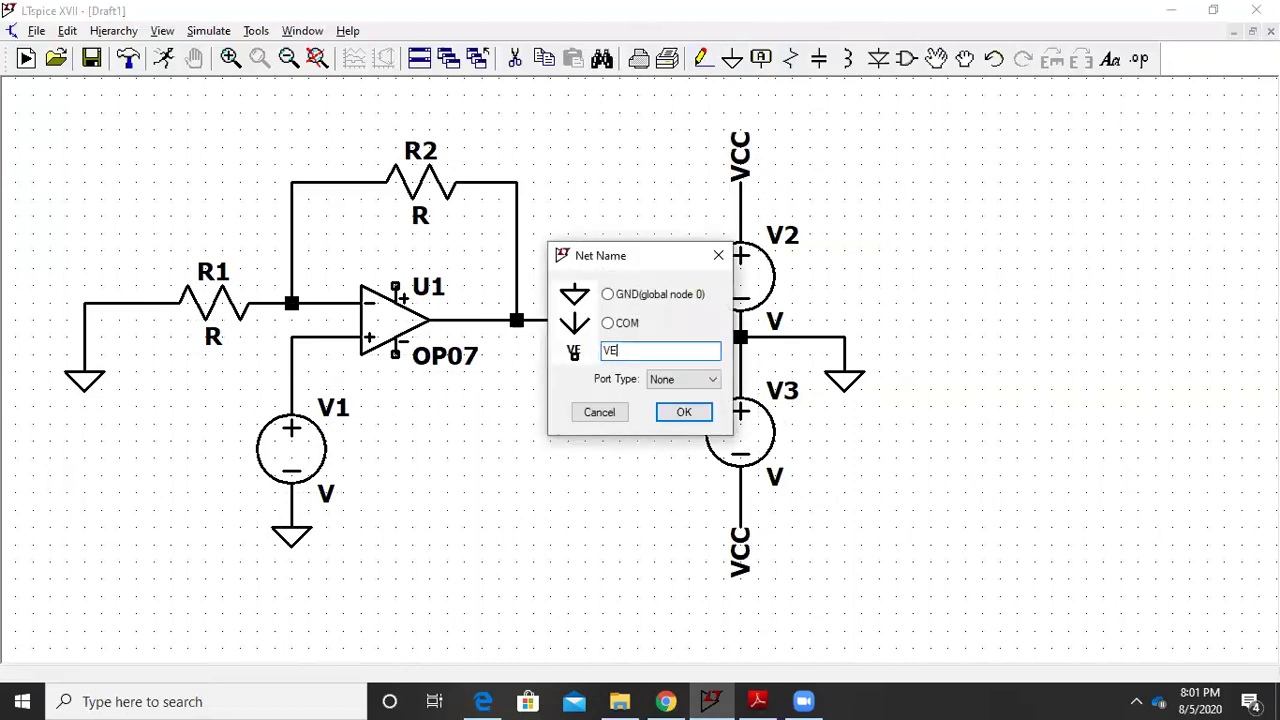
{"action": "type", "text": "E"}
{"action": "key", "text": "Return"}
Set the DC value of both V2 and V3 to 15 V
{"action": "right_click", "coordinate": [731, 286]}
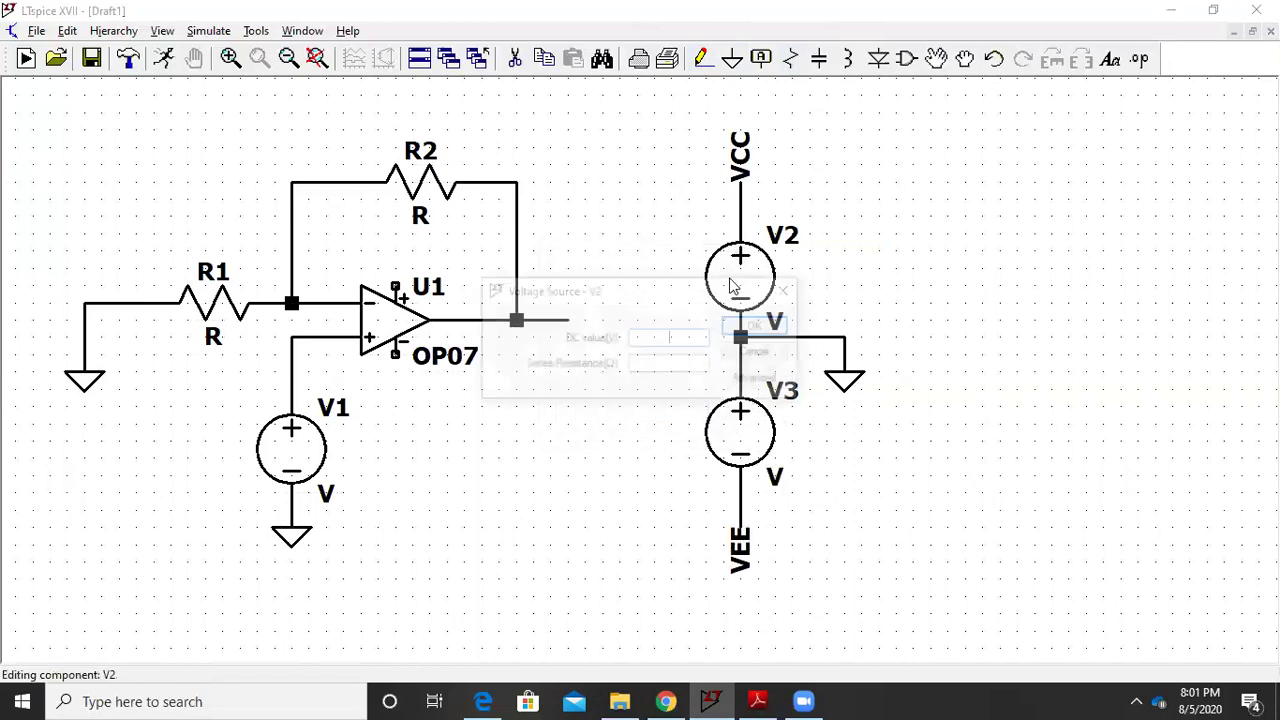
{"action": "type", "text": "15"}
{"action": "key", "text": "Return"}
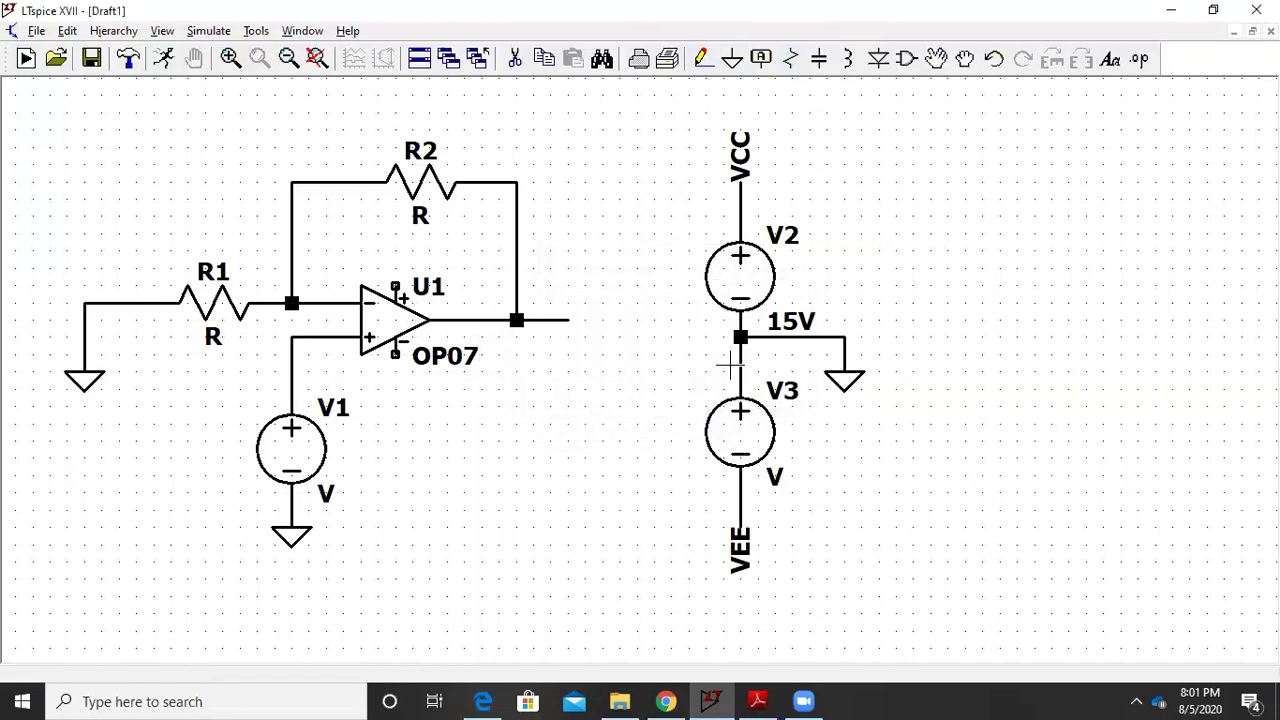
{"action": "right_click", "coordinate": [752, 450]}
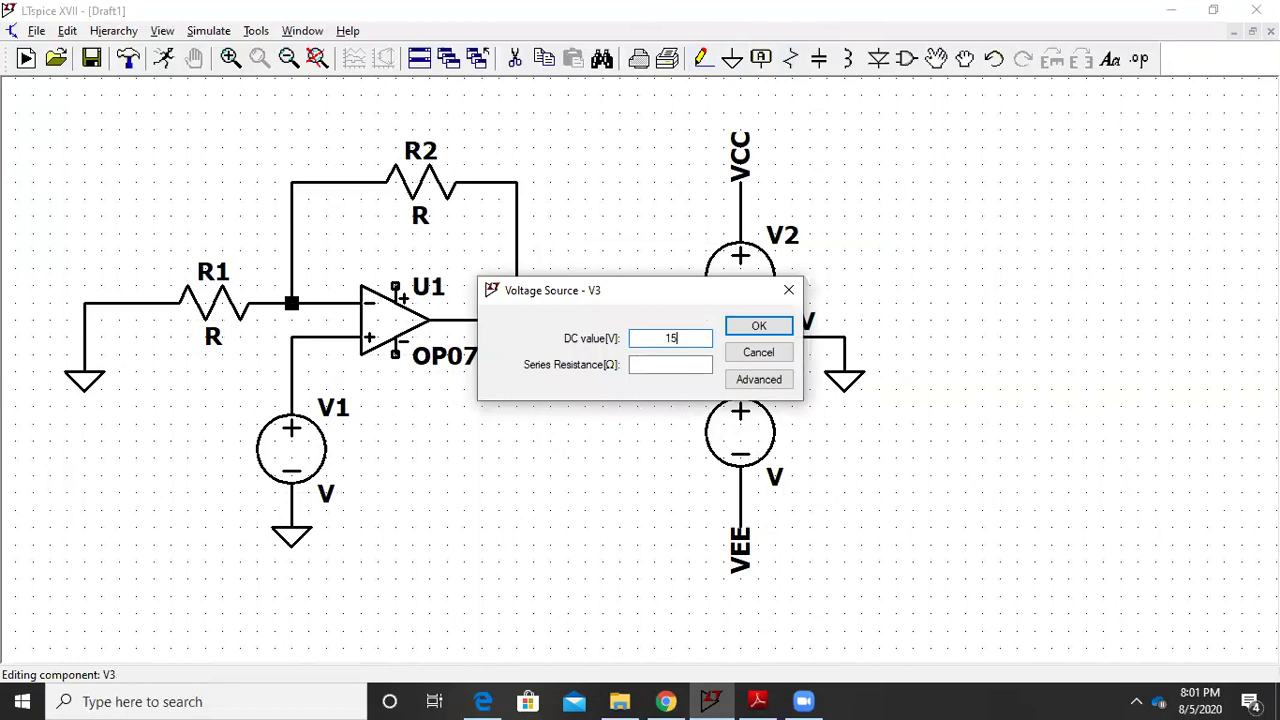
{"action": "key", "text": "Return"}
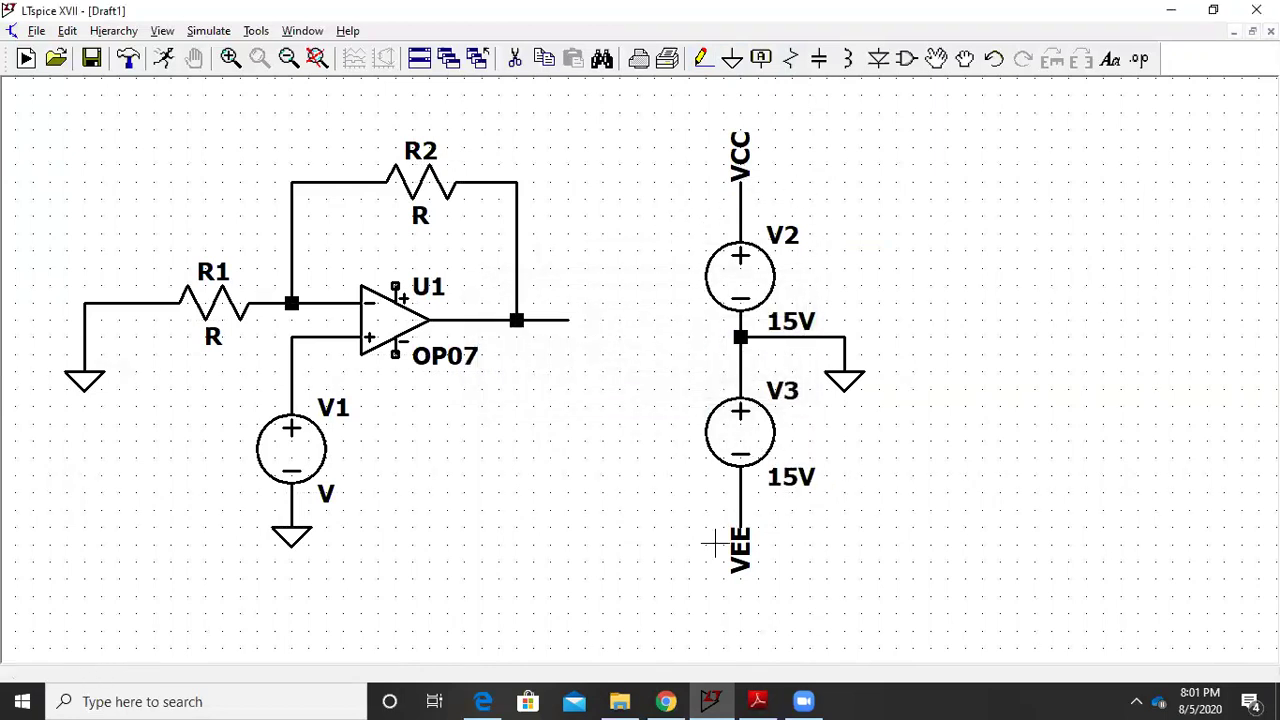
Examine the resistor calculation for the required gain in the Adobe Reader notes, and return to the maximized LTspice schematic
{"action": "left_click", "coordinate": [318, 59]}
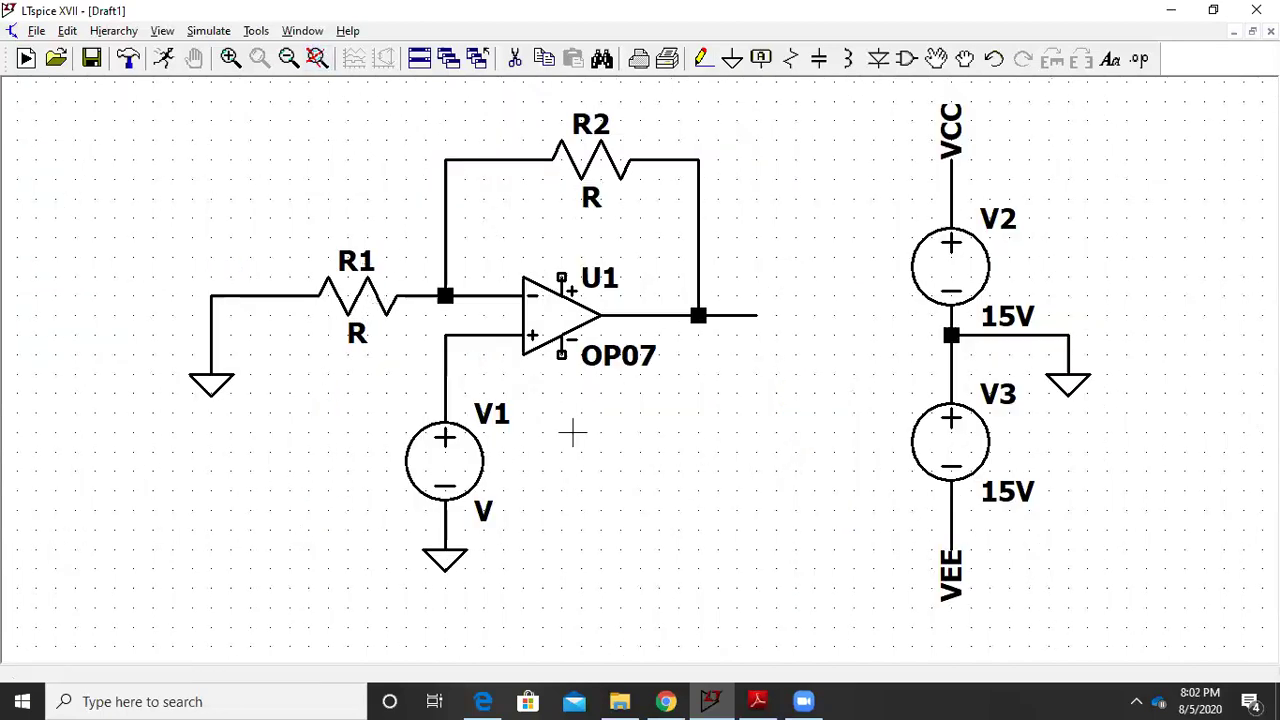
{"action": "double_click", "coordinate": [448, 9]}
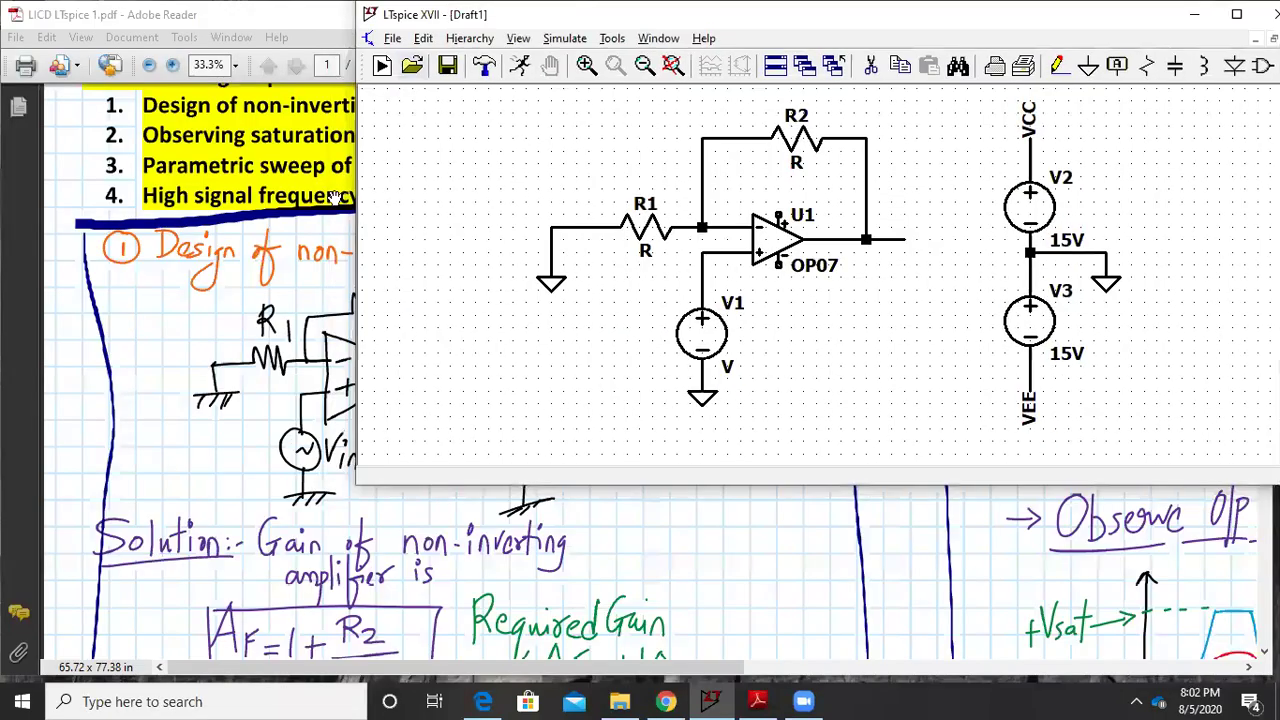
{"action": "left_click_drag", "start_coordinate": [576, 18], "coordinate": [808, 186]}
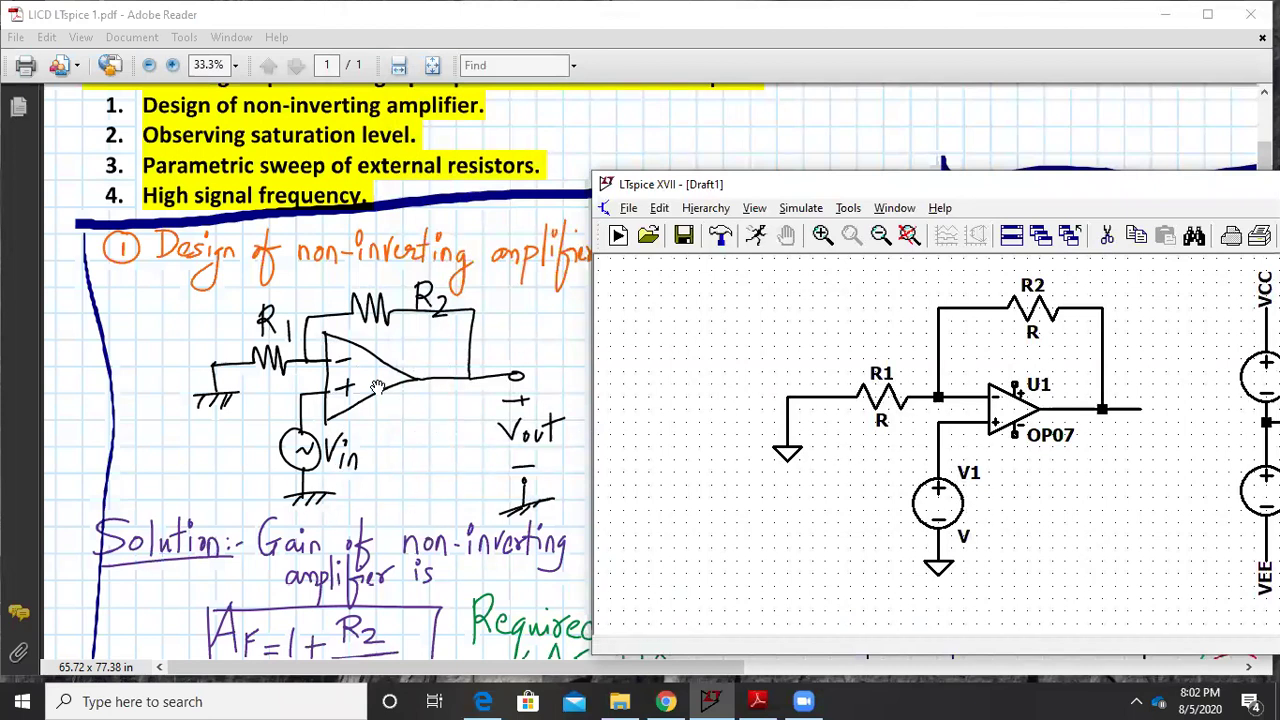
{"action": "left_click", "coordinate": [405, 479]}
{"action": "scroll", "coordinate": [430, 470], "scroll_direction": "down", "scroll_amount": 6}
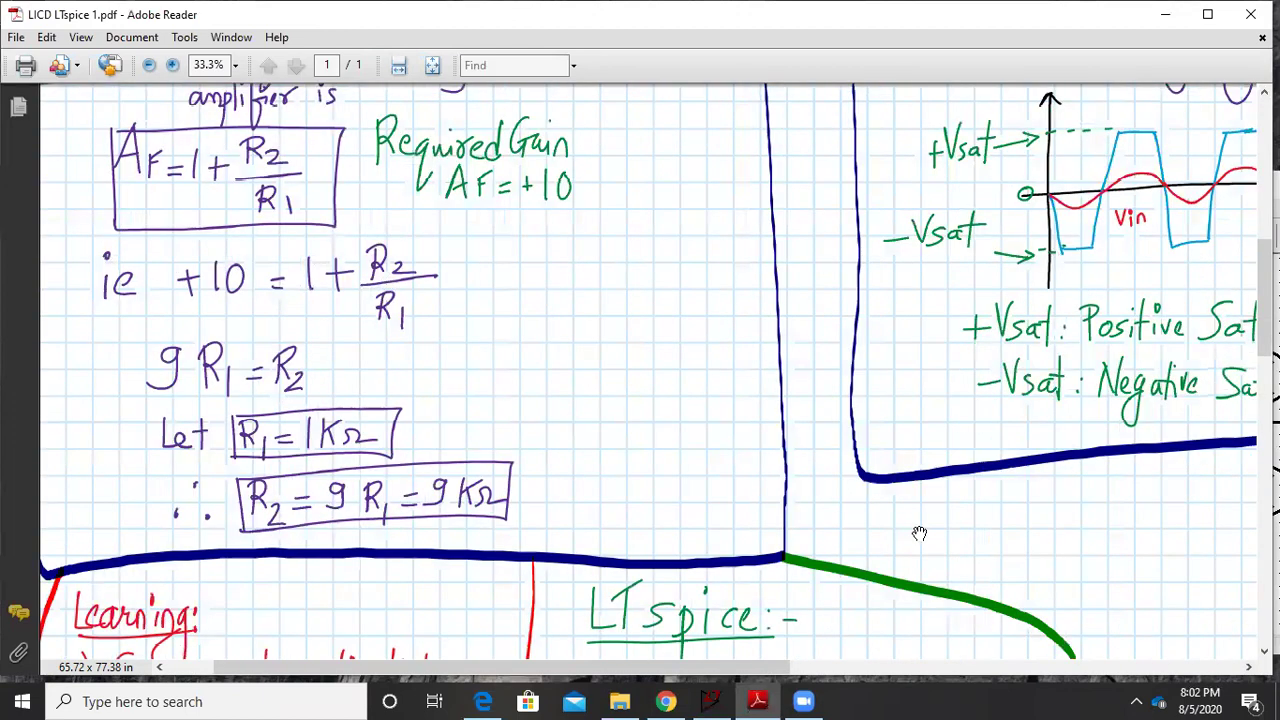
{"action": "left_click", "coordinate": [711, 701]}
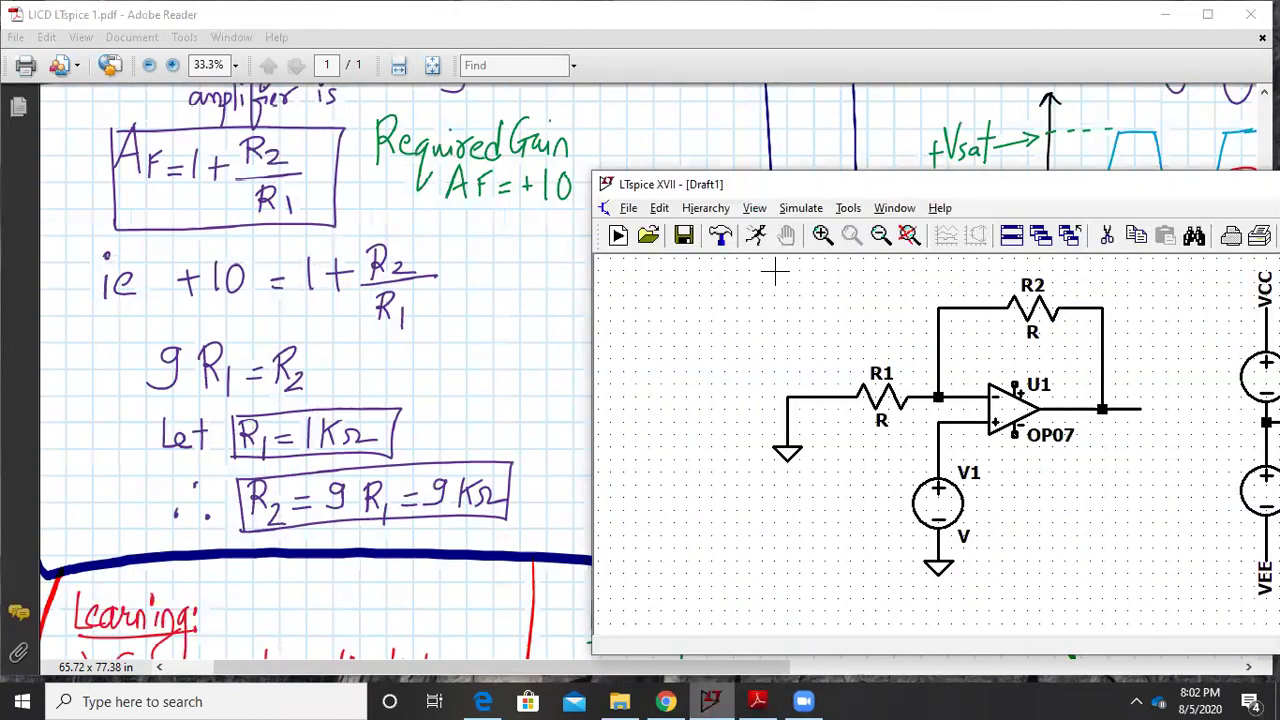
{"action": "double_click", "coordinate": [969, 189]}
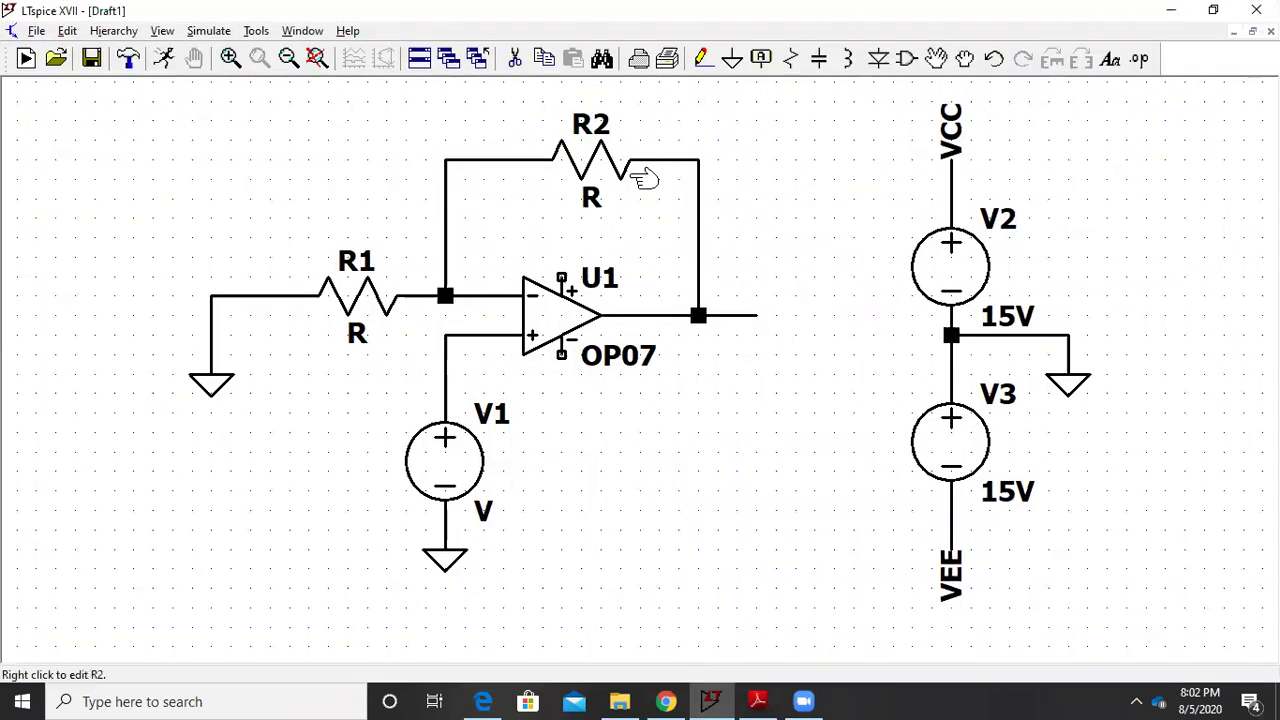
Set feedback resistor R2 to 9k and resistor R1 to 1k
{"action": "right_click", "coordinate": [592, 197]}
{"action": "key", "text": "Return"}
{"action": "right_click", "coordinate": [362, 337]}
{"action": "type", "text": "1k"}
{"action": "key", "text": "Return"}
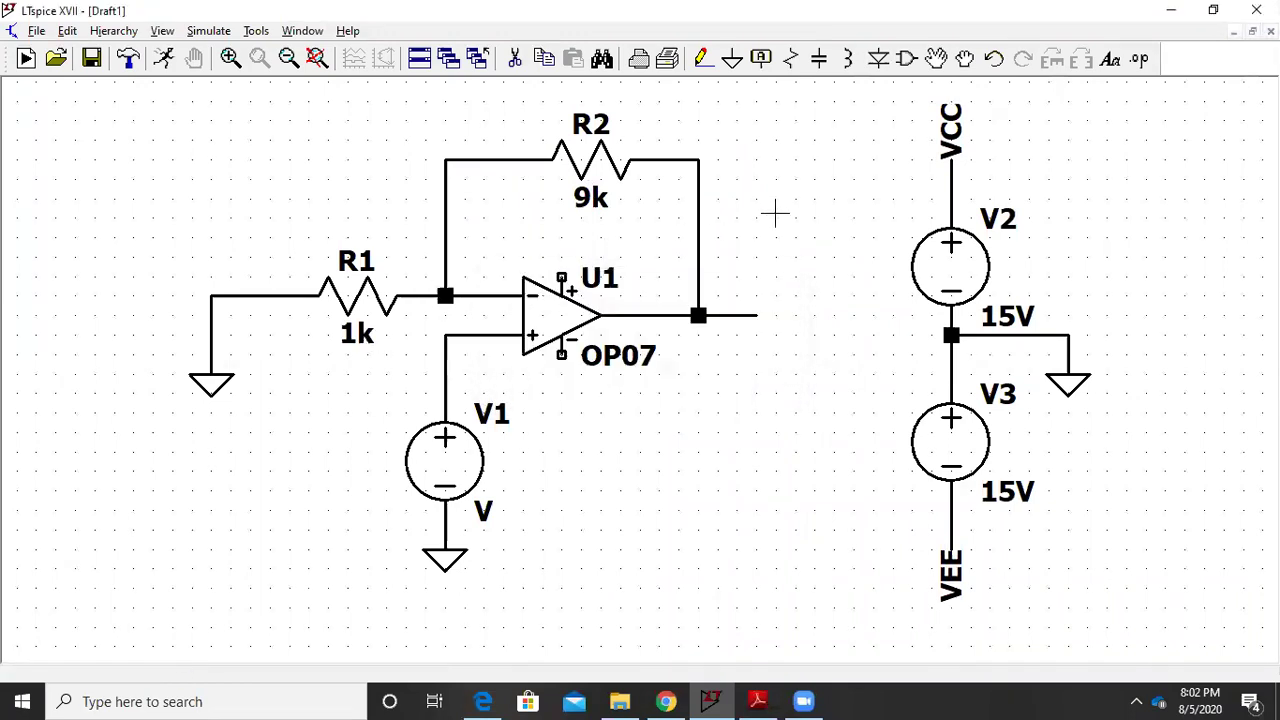
Make V1 a sine source with 0 V DC offset, 0.5 V amplitude and 1k frequency
{"action": "left_click_drag", "start_coordinate": [746, 214], "coordinate": [700, 226]}
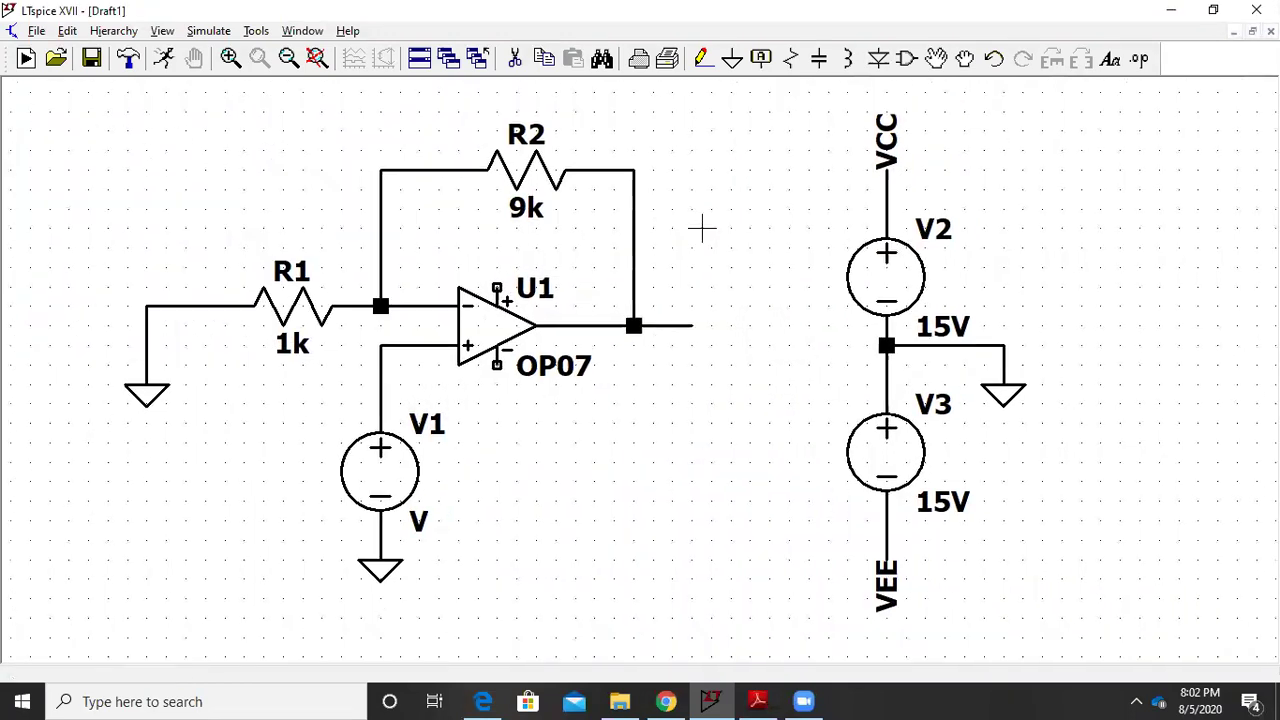
{"action": "right_click", "coordinate": [393, 481]}
{"action": "left_click", "coordinate": [759, 380]}
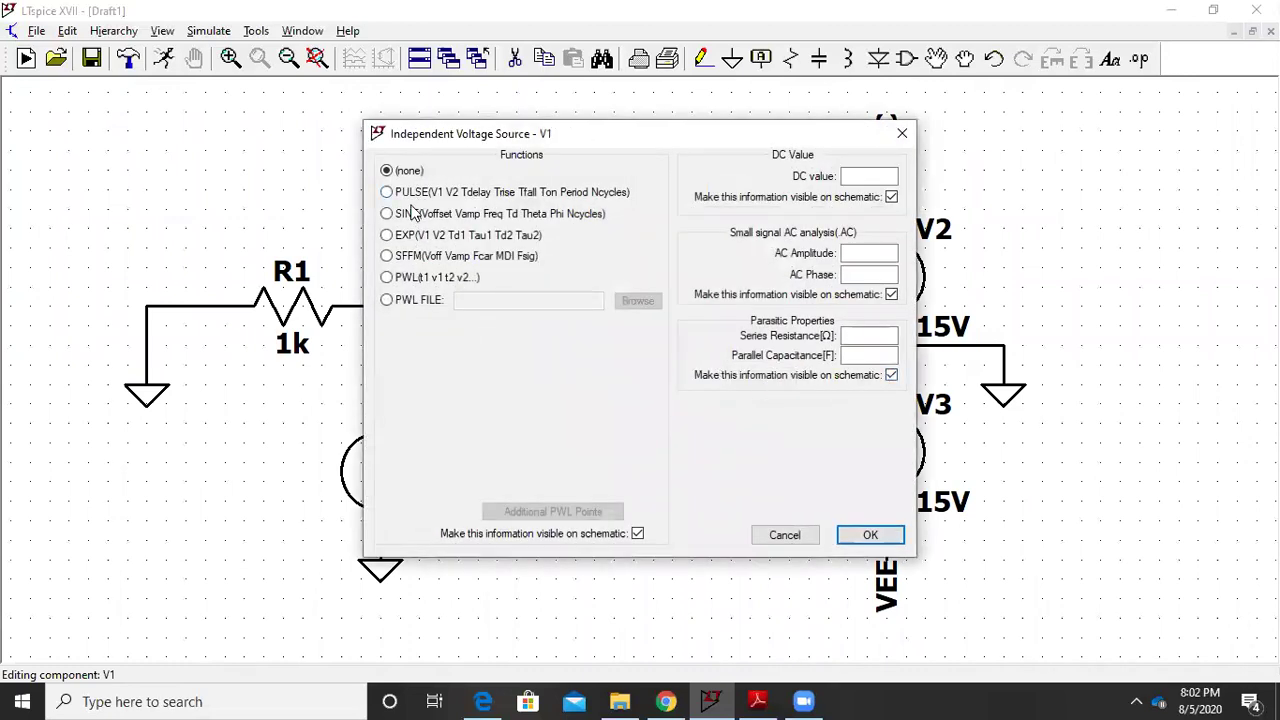
{"action": "left_click", "coordinate": [410, 214]}
{"action": "left_click", "coordinate": [580, 342]}
{"action": "type", "text": "0"}
{"action": "left_click", "coordinate": [597, 363]}
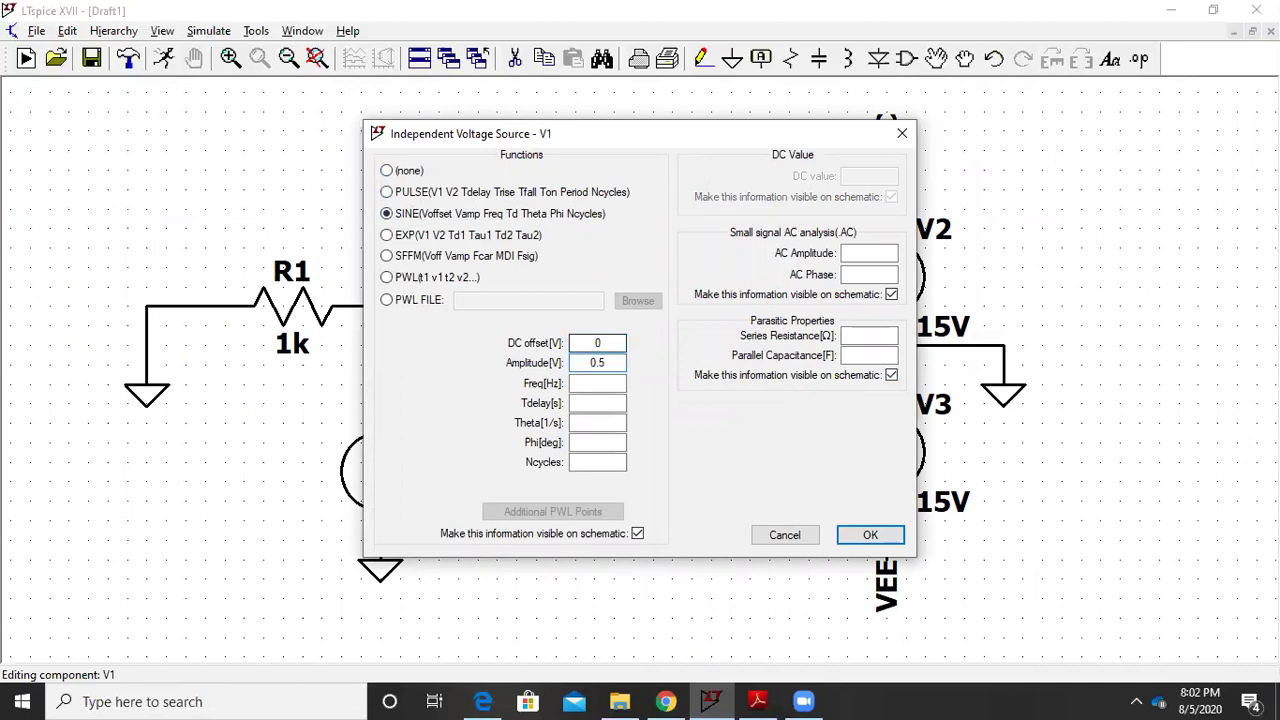
{"action": "key", "text": "Return"}
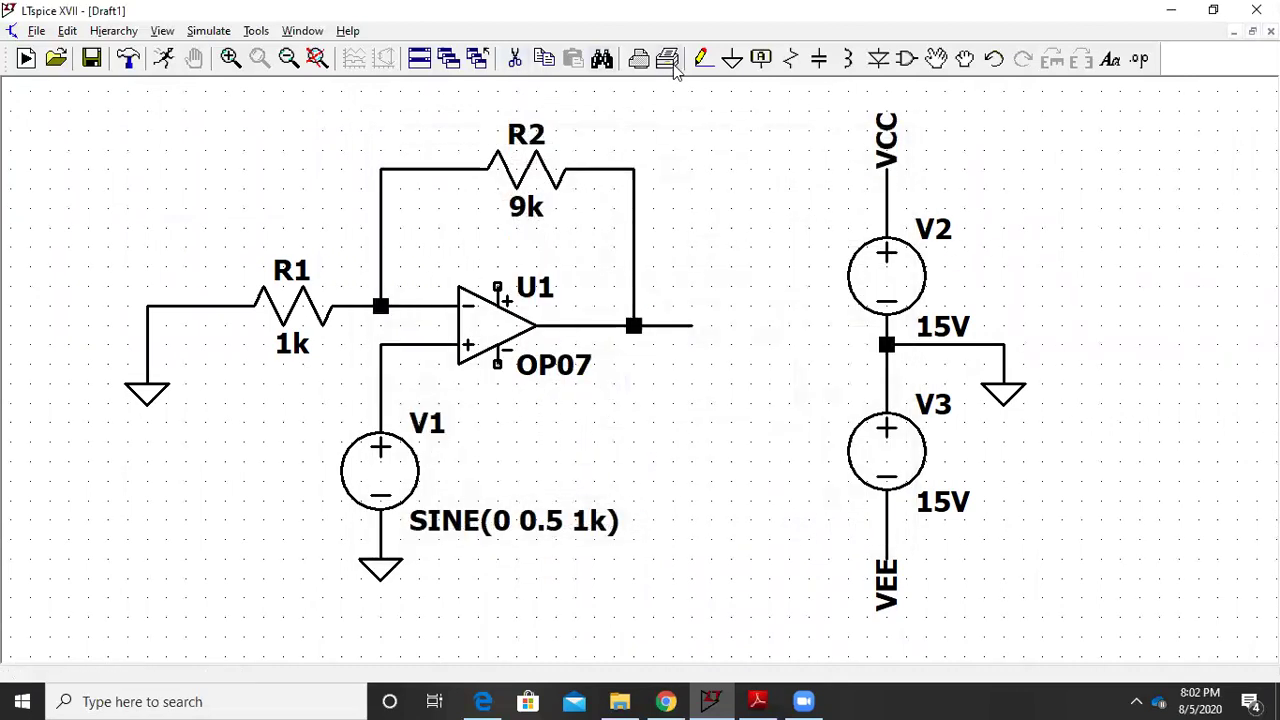
Add short vertical wires to the op-amp's positive and negative supply pins
{"action": "left_click", "coordinate": [702, 58]}
{"action": "left_click", "coordinate": [497, 244]}
{"action": "left_click", "coordinate": [497, 288]}
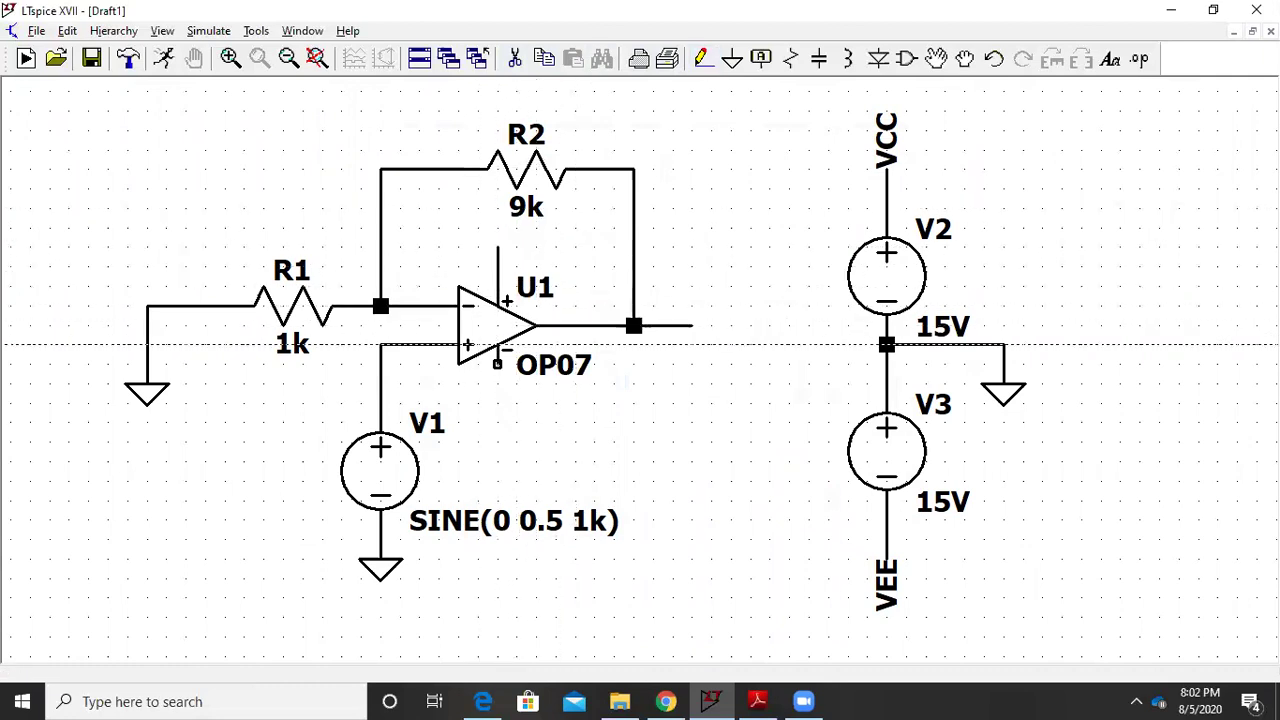
{"action": "left_click", "coordinate": [497, 365]}
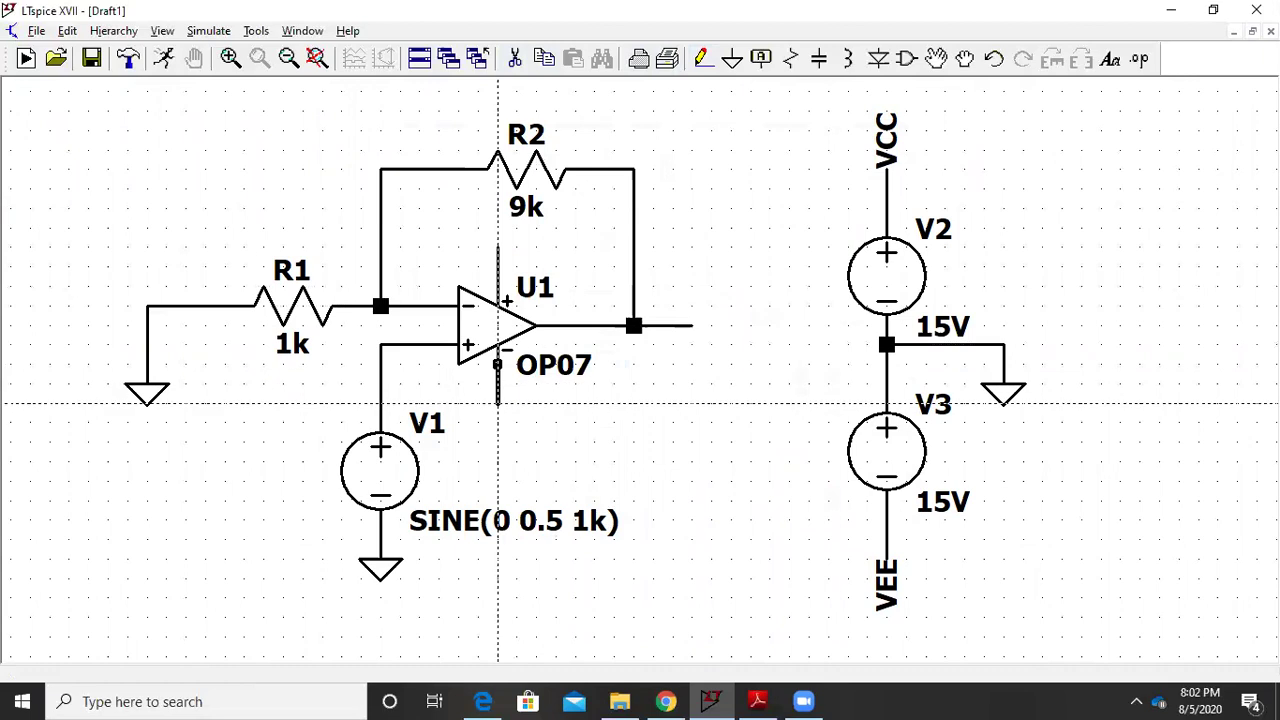
{"action": "left_click", "coordinate": [497, 403]}
{"action": "key", "text": "Escape"}
Place vertically rotated VCC net labels on the ends of both op-amp supply wires
{"action": "right_click", "coordinate": [497, 252]}
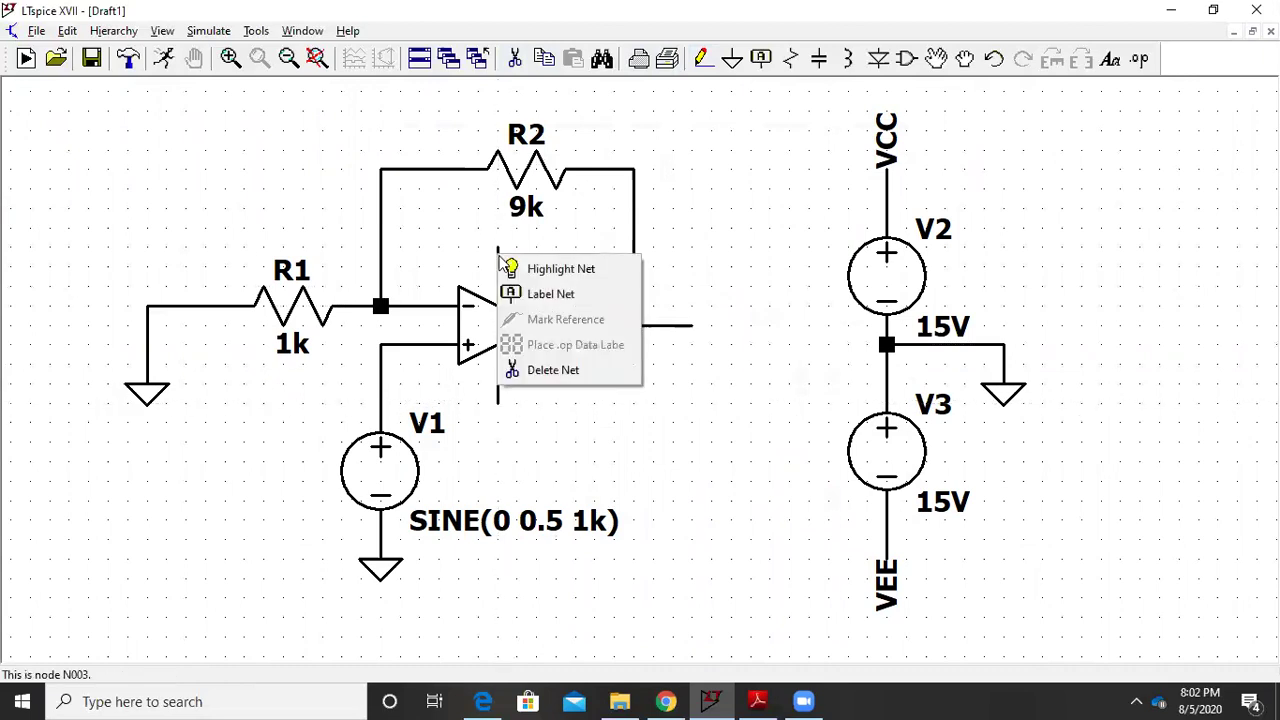
{"action": "left_click", "coordinate": [525, 291]}
{"action": "type", "text": "VCC"}
{"action": "key", "text": "Return"}
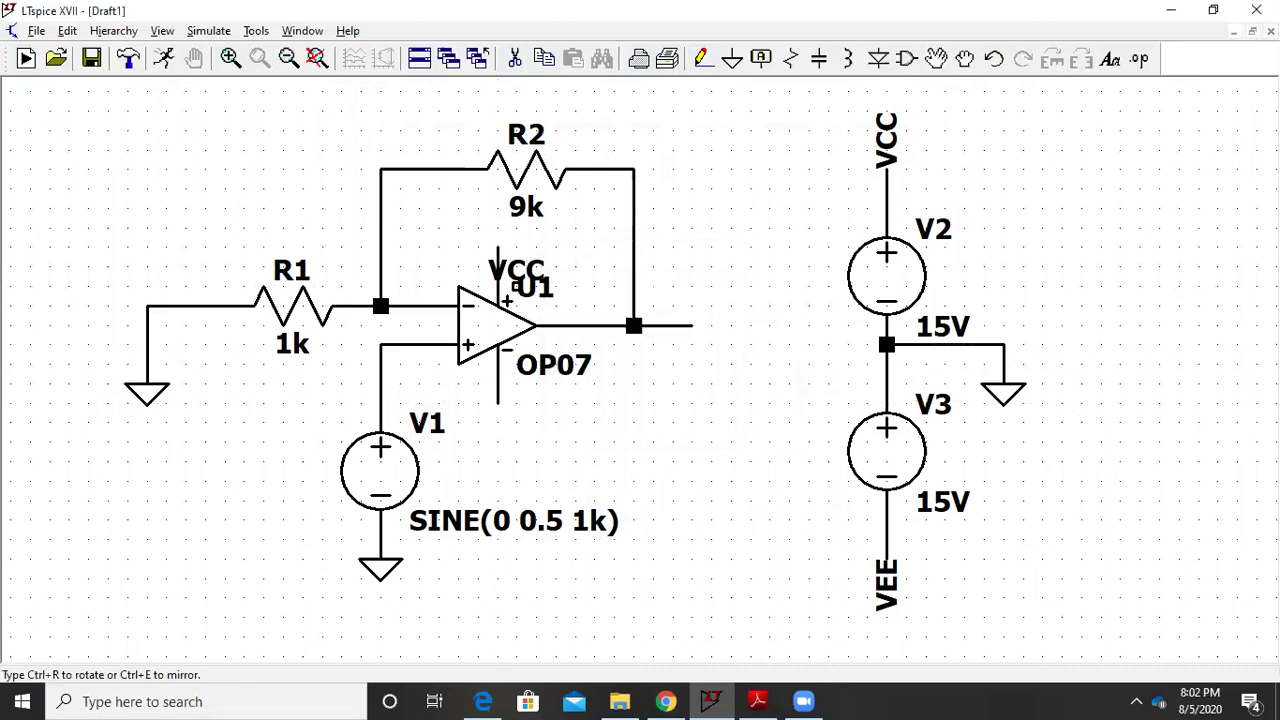
{"action": "key", "text": "ctrl+r"}
{"action": "left_click", "coordinate": [497, 248]}
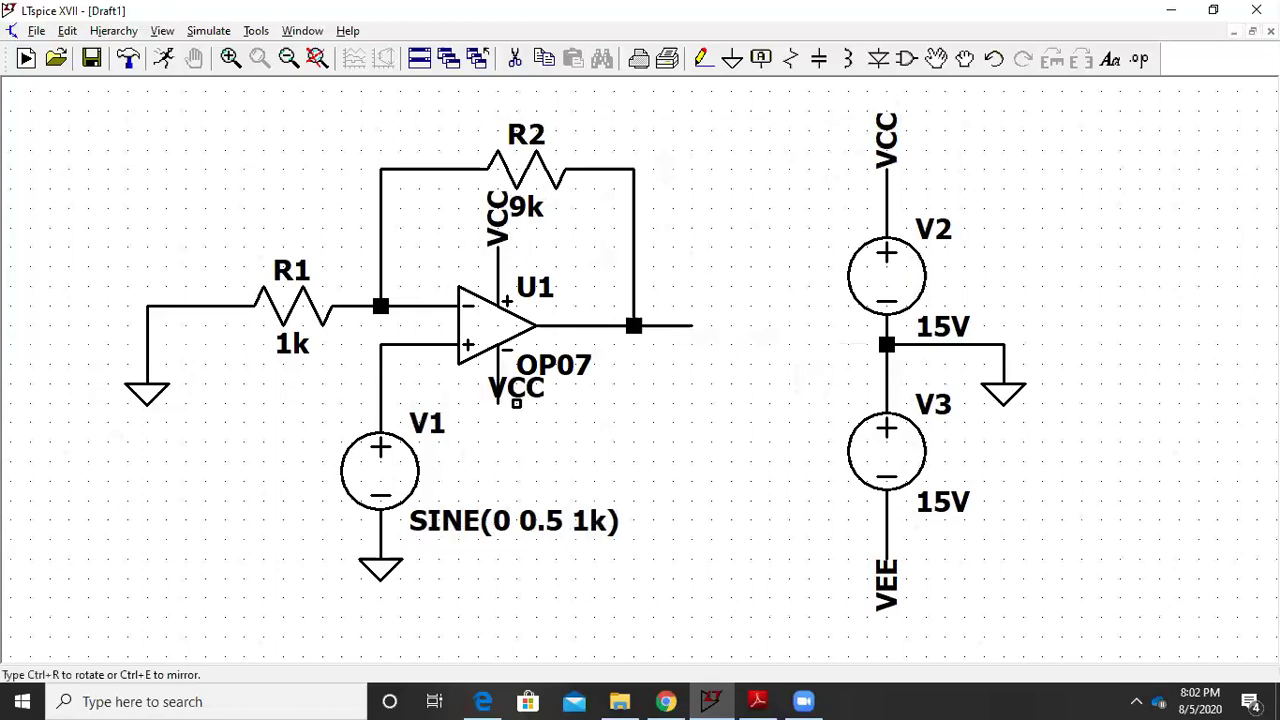
{"action": "key", "text": "ctrl+r"}
{"action": "left_click", "coordinate": [497, 402]}
{"action": "key", "text": "Escape"}
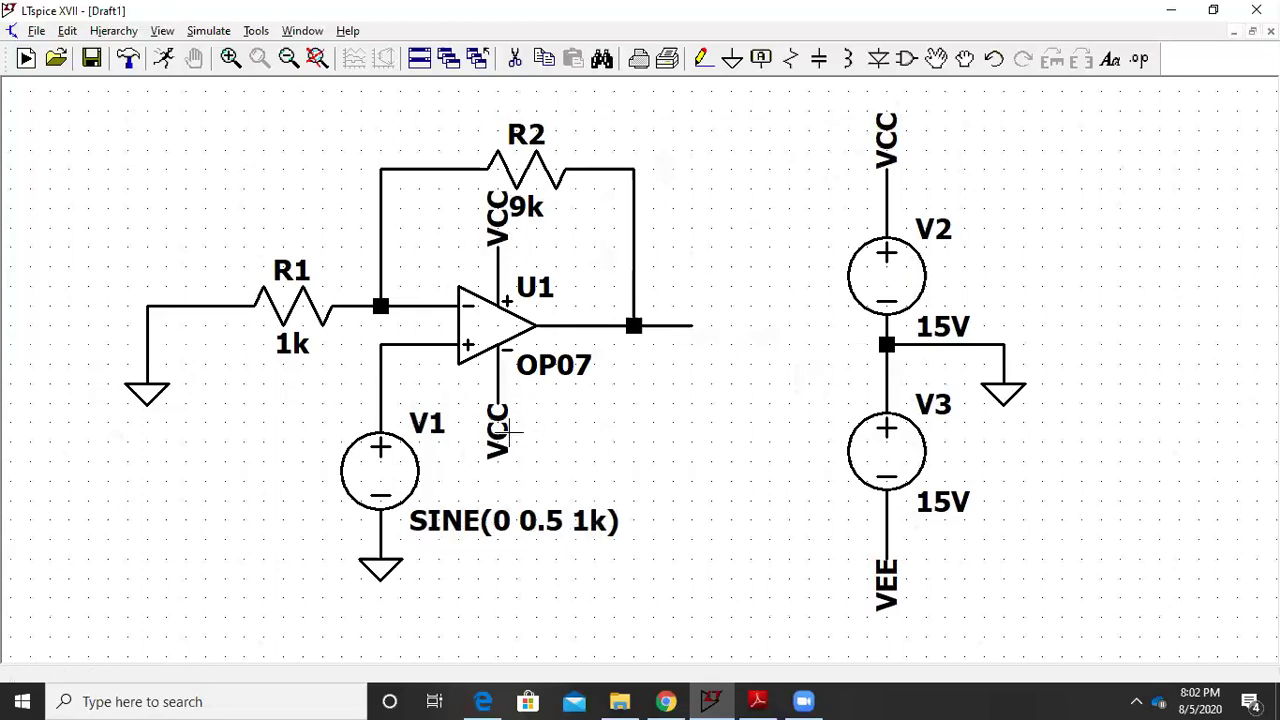
Rename the label on the op-amp's negative supply wire as VEE
{"action": "right_click", "coordinate": [499, 430]}
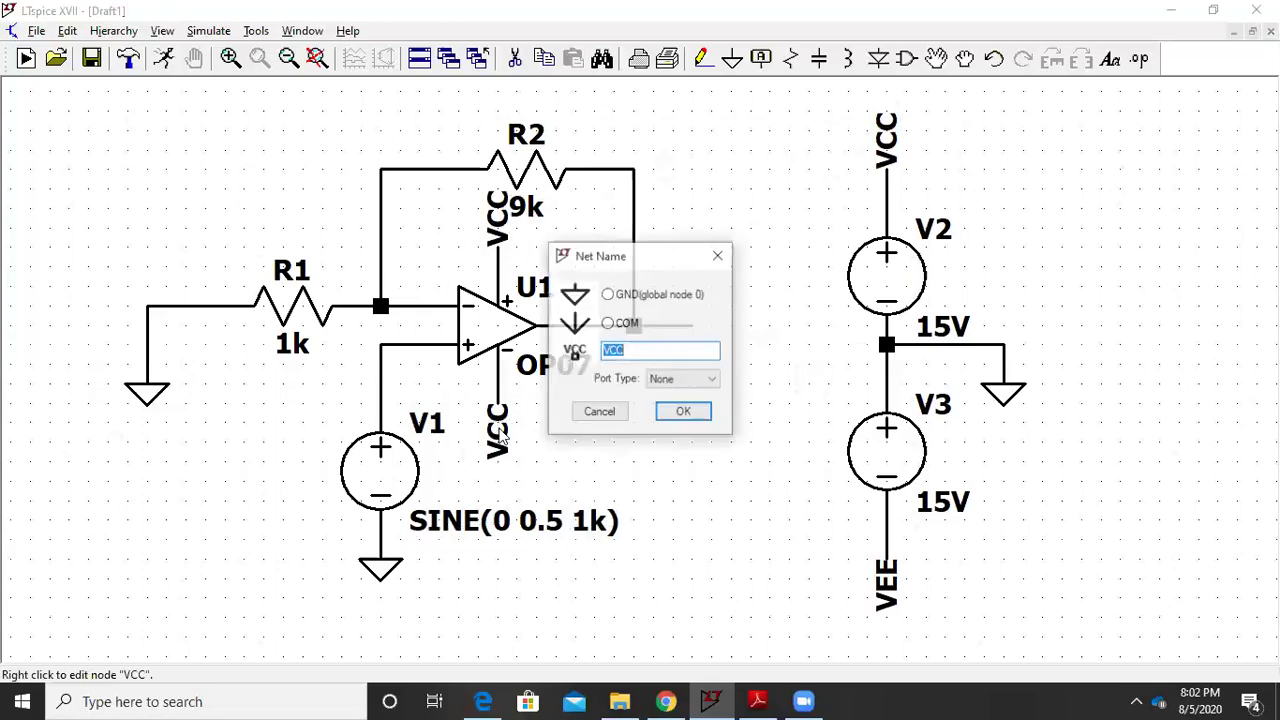
{"action": "left_click", "coordinate": [640, 348]}
{"action": "key", "text": "BackSpace"}
{"action": "key", "text": "BackSpace"}
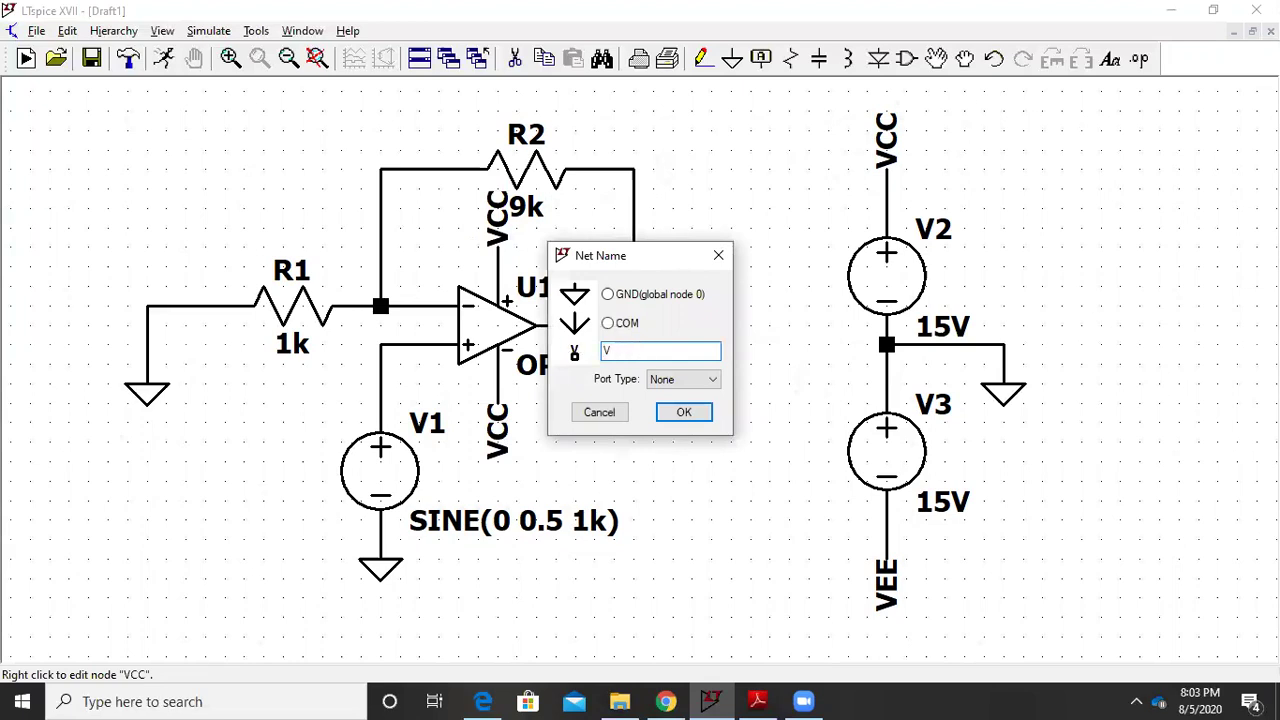
{"action": "type", "text": "EE"}
{"action": "key", "text": "Return"}
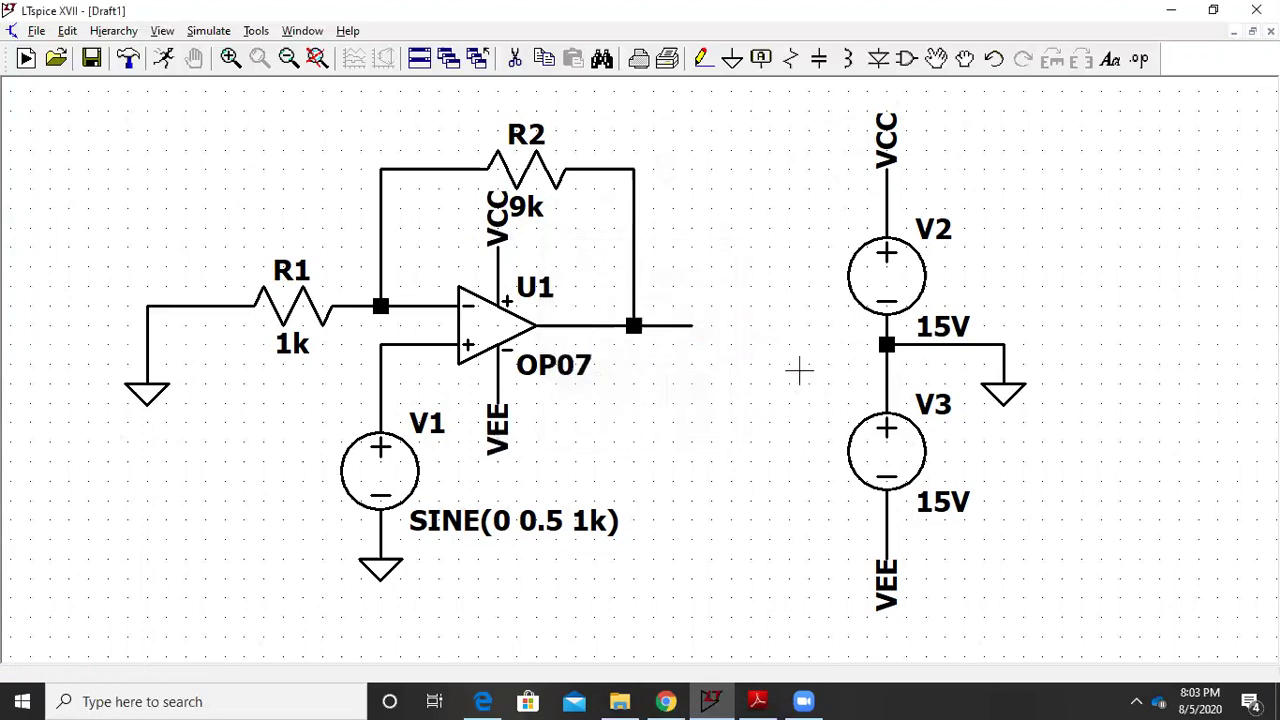
Place a vertically rotated Vin net label on the wire above V1 and another Vin label on the op-amp output wire's end
{"action": "right_click", "coordinate": [380, 384]}
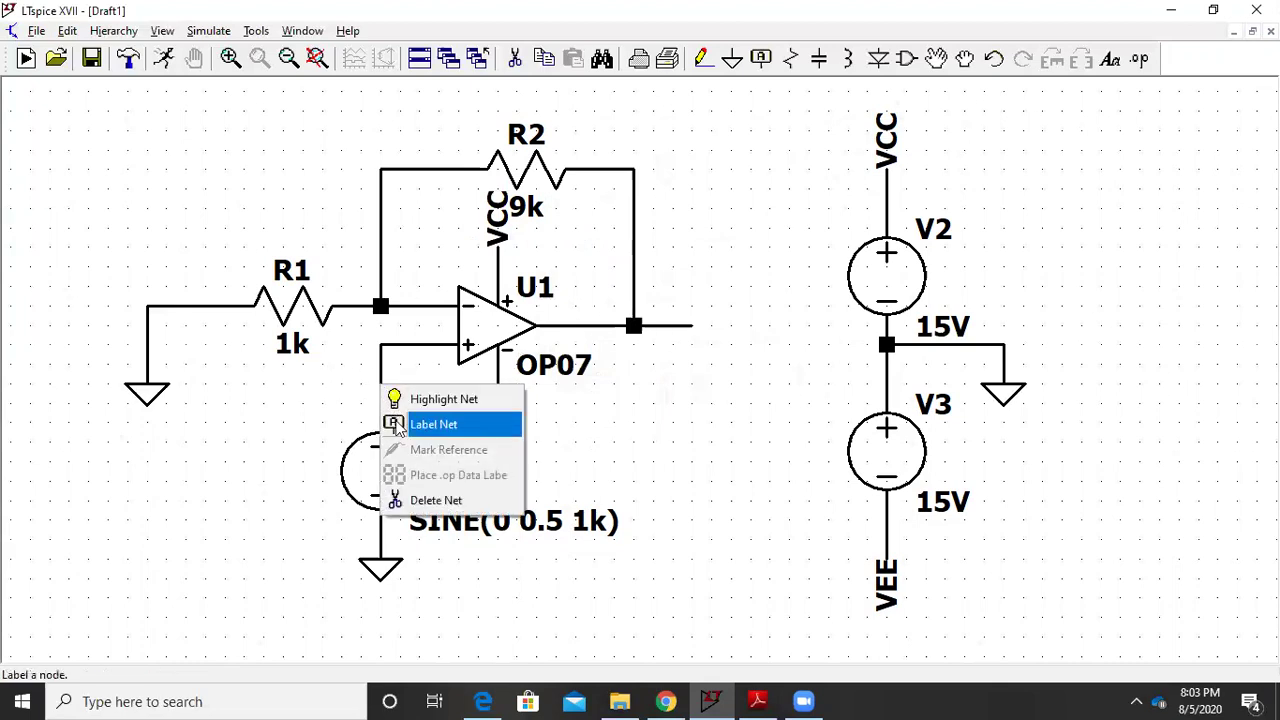
{"action": "left_click", "coordinate": [433, 424]}
{"action": "type", "text": "Vin"}
{"action": "key", "text": "Return"}
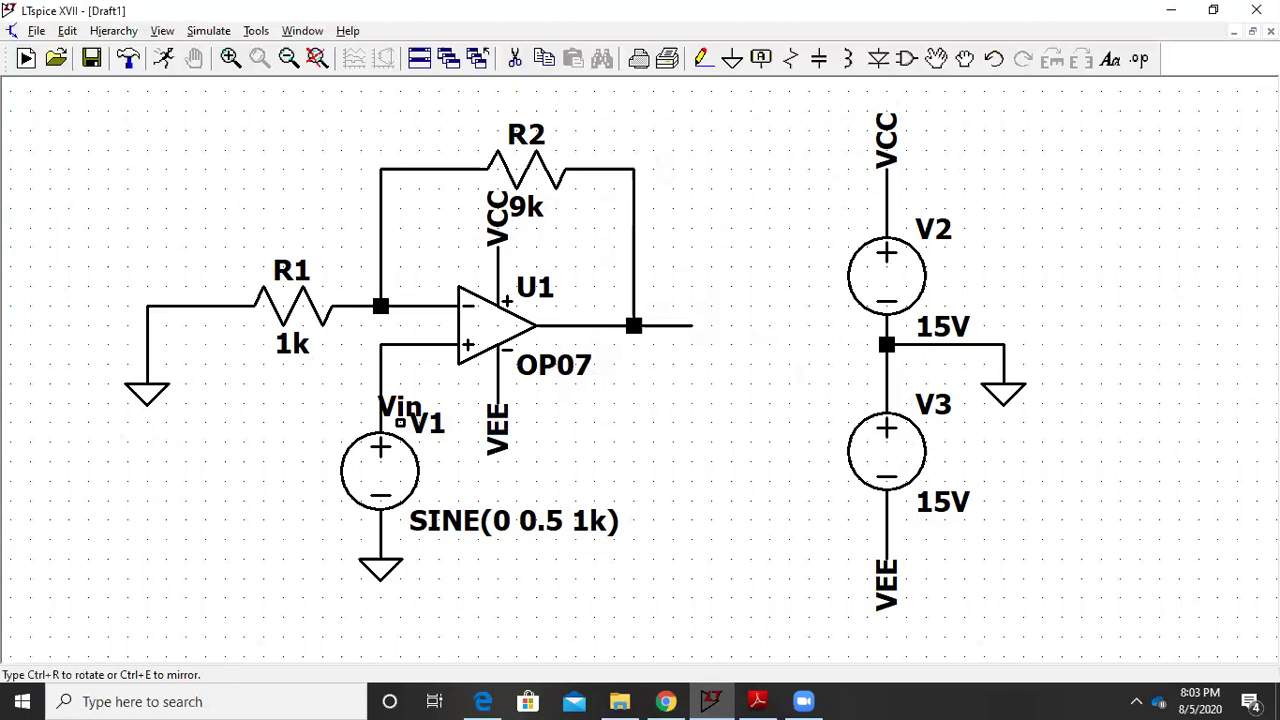
{"action": "key", "text": "ctrl+r"}
{"action": "left_click", "coordinate": [380, 384]}
{"action": "left_click", "coordinate": [691, 325]}
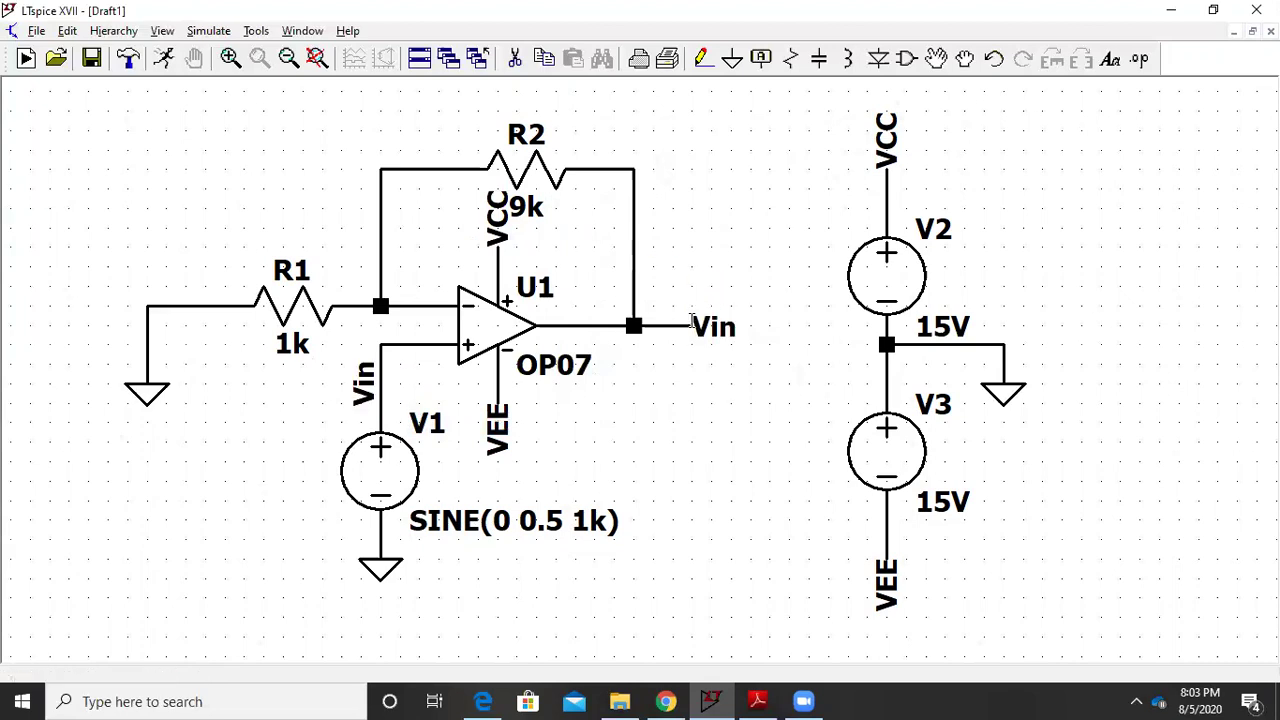
{"action": "key", "text": "Escape"}
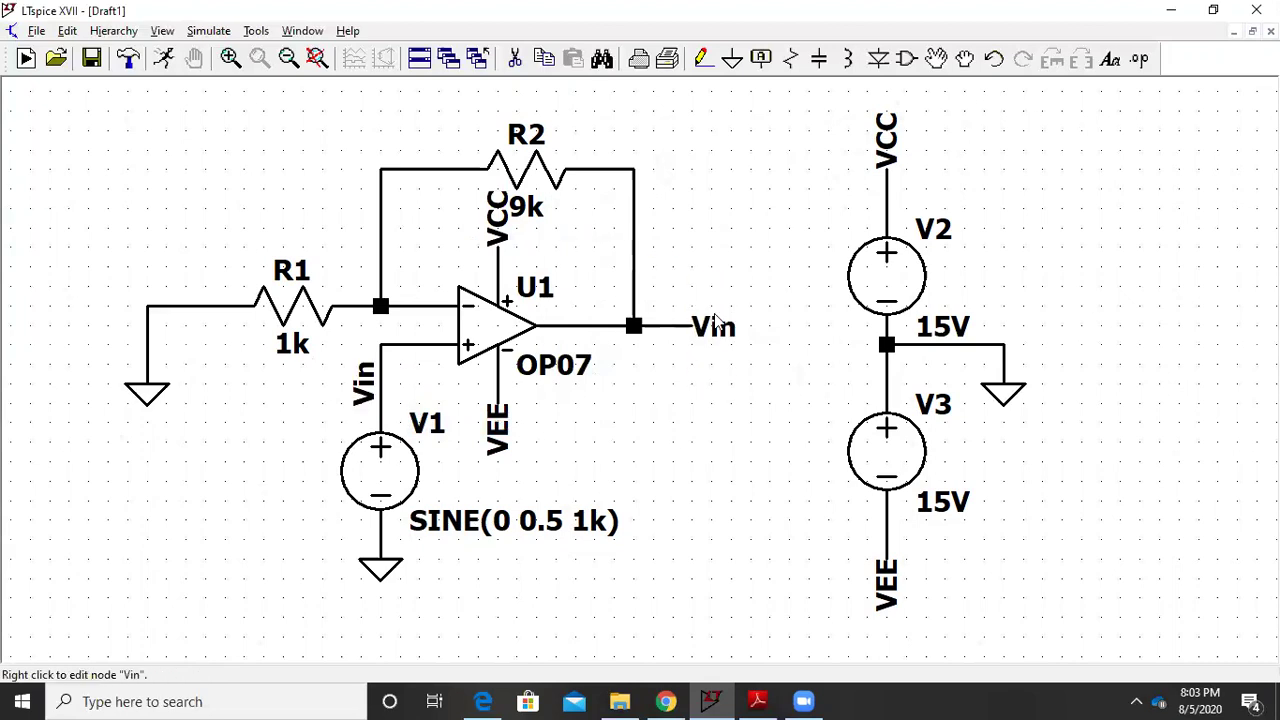
Rename the net label on the op-amp's output wire as Vout
{"action": "right_click", "coordinate": [716, 320]}
{"action": "left_click", "coordinate": [676, 352]}
{"action": "key", "text": "BackSpace"}
{"action": "key", "text": "BackSpace"}
{"action": "type", "text": "out"}
{"action": "key", "text": "Return"}
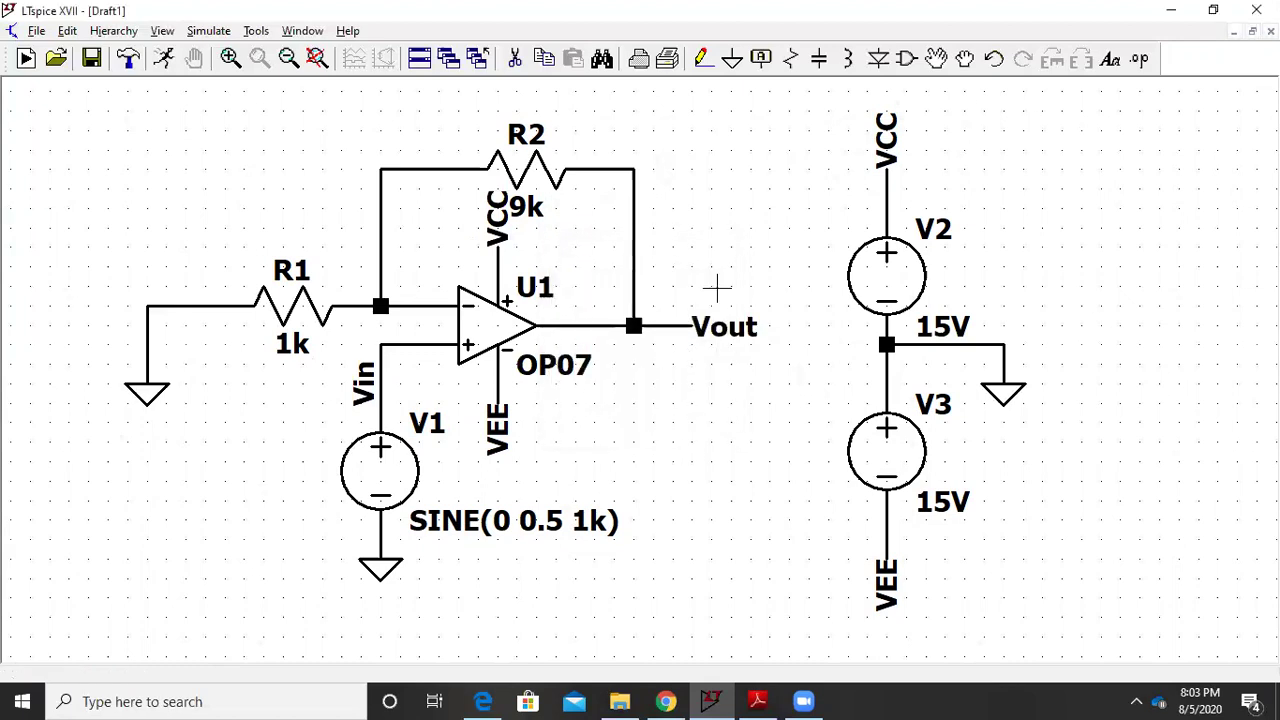
Run a transient simulation of the amplifier with a stop time of 3ms
{"action": "left_click_drag", "start_coordinate": [708, 240], "coordinate": [721, 290]}
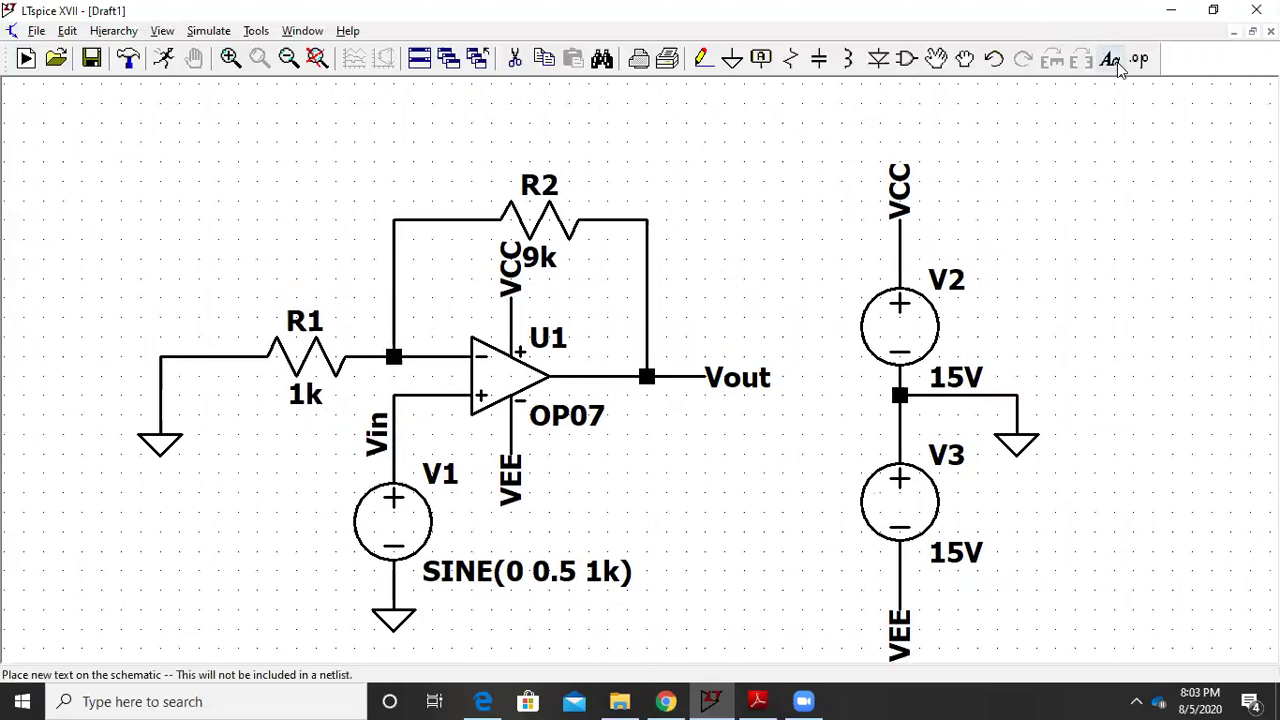
{"action": "left_click_drag", "start_coordinate": [249, 300], "coordinate": [257, 223]}
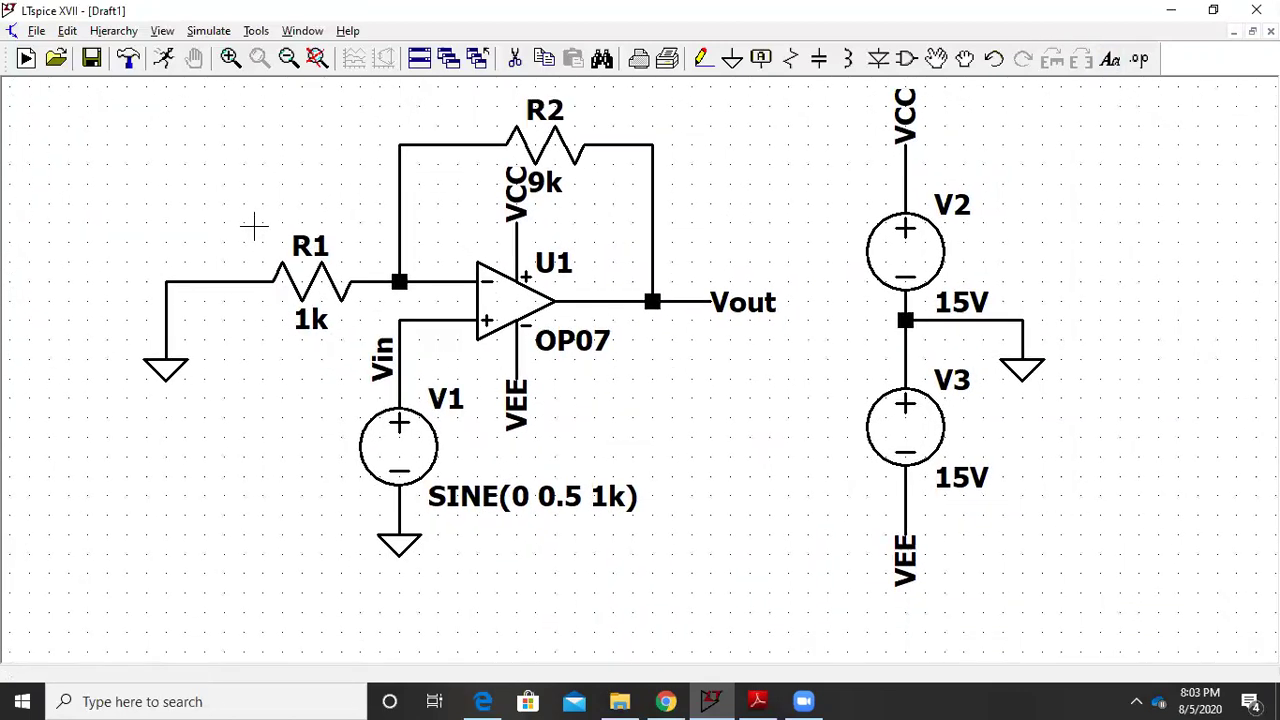
{"action": "left_click", "coordinate": [316, 58]}
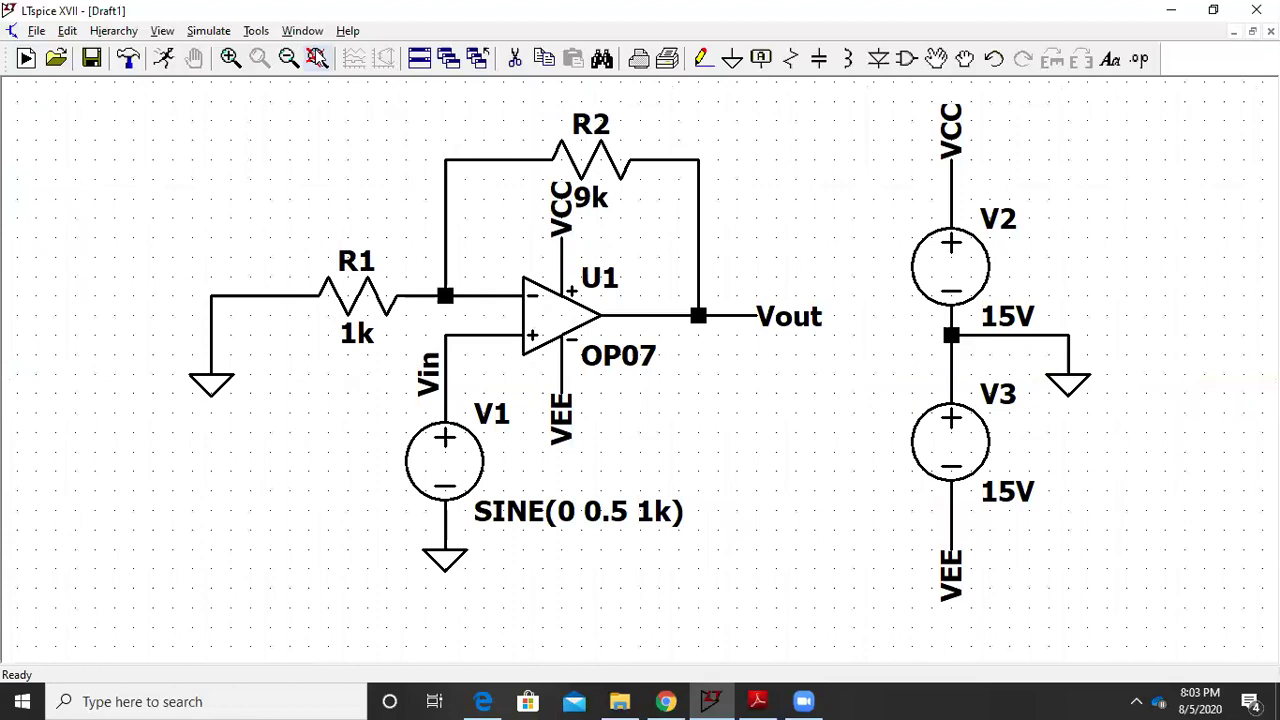
{"action": "left_click", "coordinate": [203, 31]}
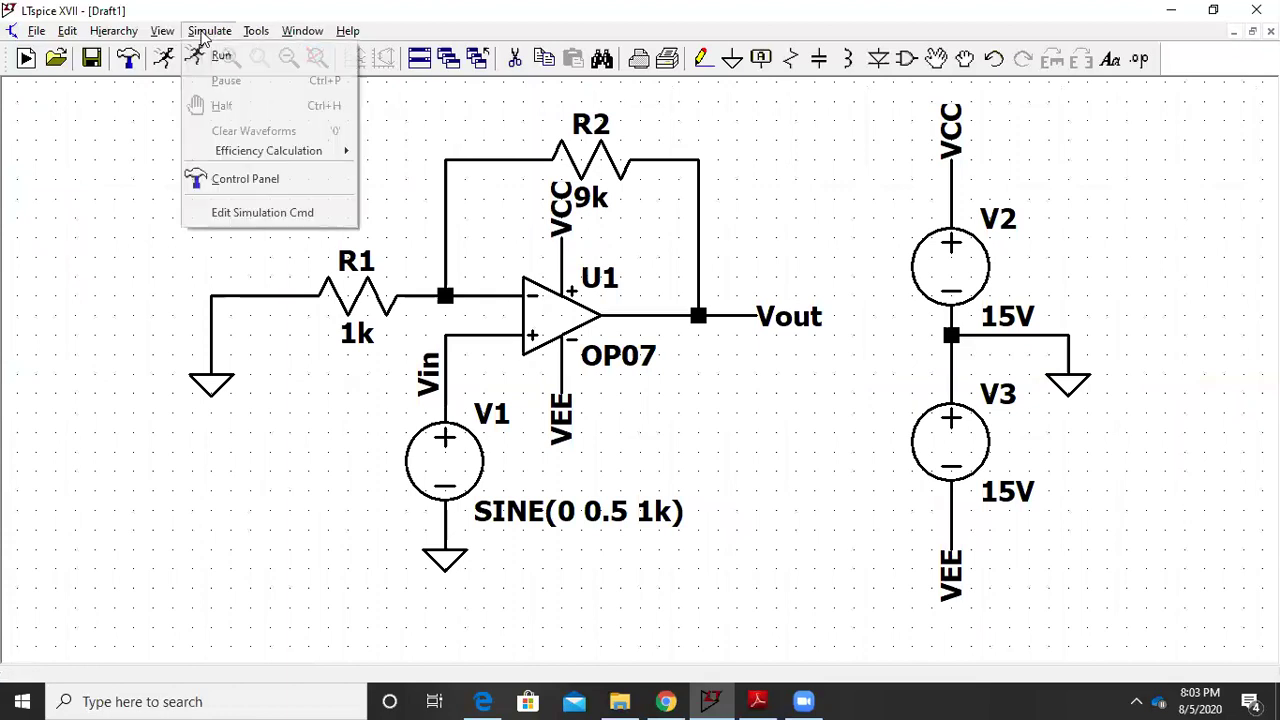
{"action": "left_click", "coordinate": [228, 55]}
{"action": "left_click_drag", "start_coordinate": [688, 182], "coordinate": [953, 174]}
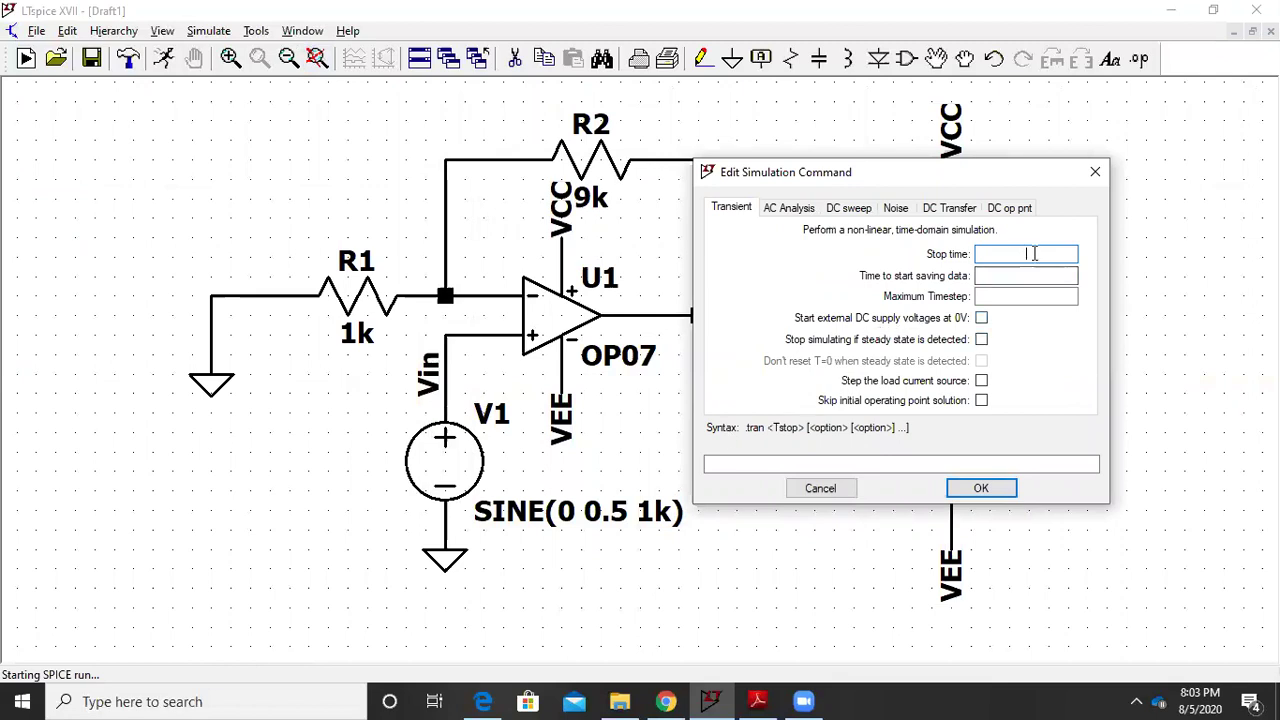
{"action": "type", "text": "3m"}
{"action": "key", "text": "Return"}
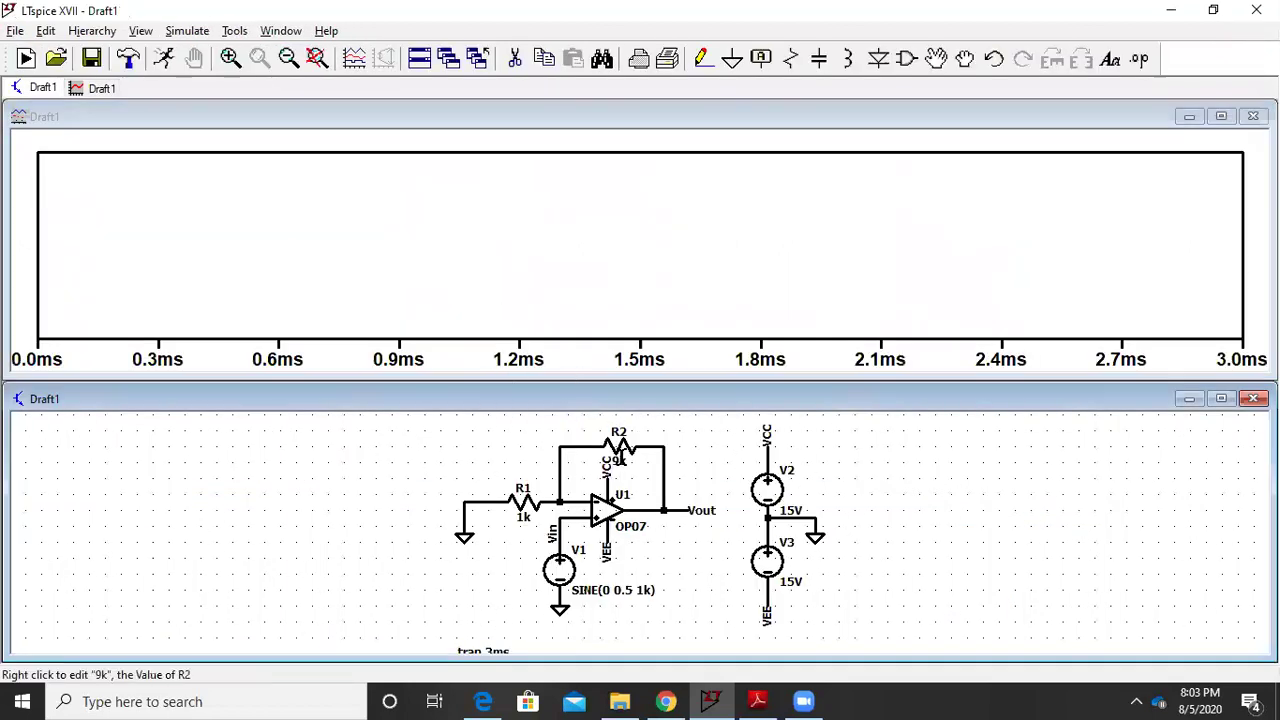
Plot the Vin and Vout node voltages and maximize the waveform window
{"action": "left_click", "coordinate": [573, 512]}
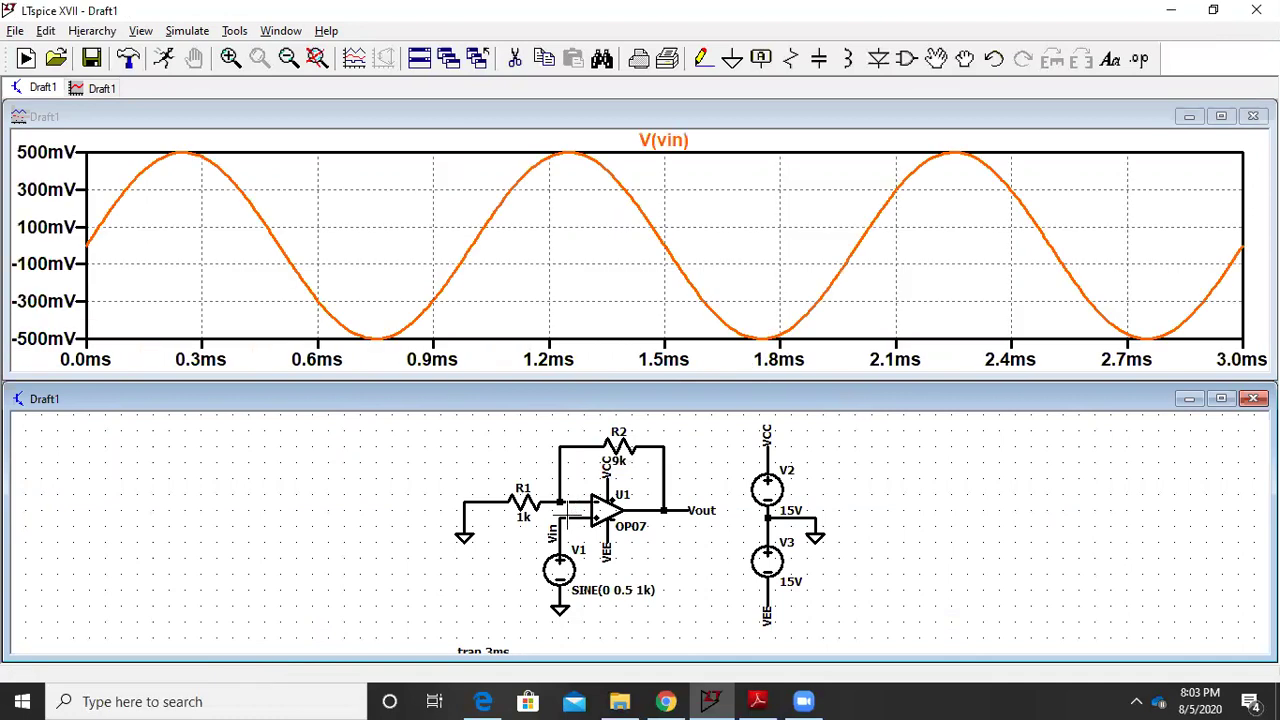
{"action": "left_click", "coordinate": [682, 511]}
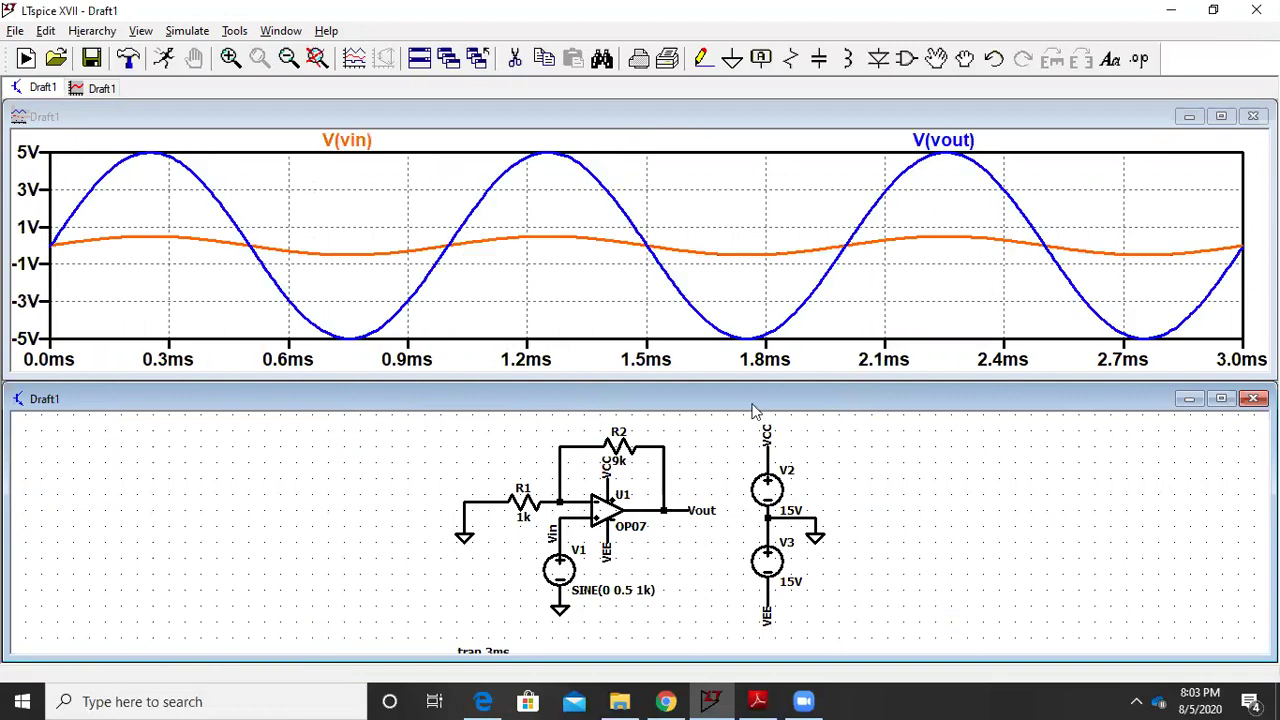
{"action": "left_click", "coordinate": [1222, 118]}
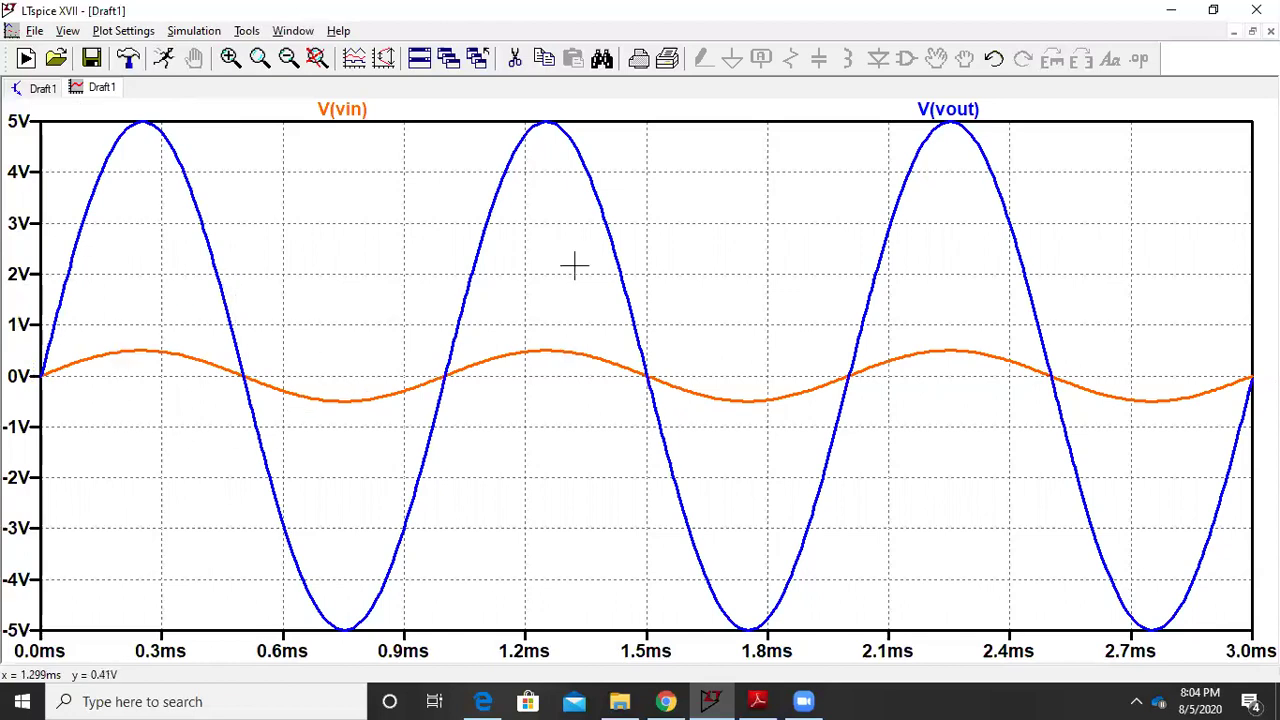
Compare the waveforms with the gain-of-10 amplifier design in the Adobe Reader PDF, and return to the maximized LTspice window
{"action": "double_click", "coordinate": [700, 17]}
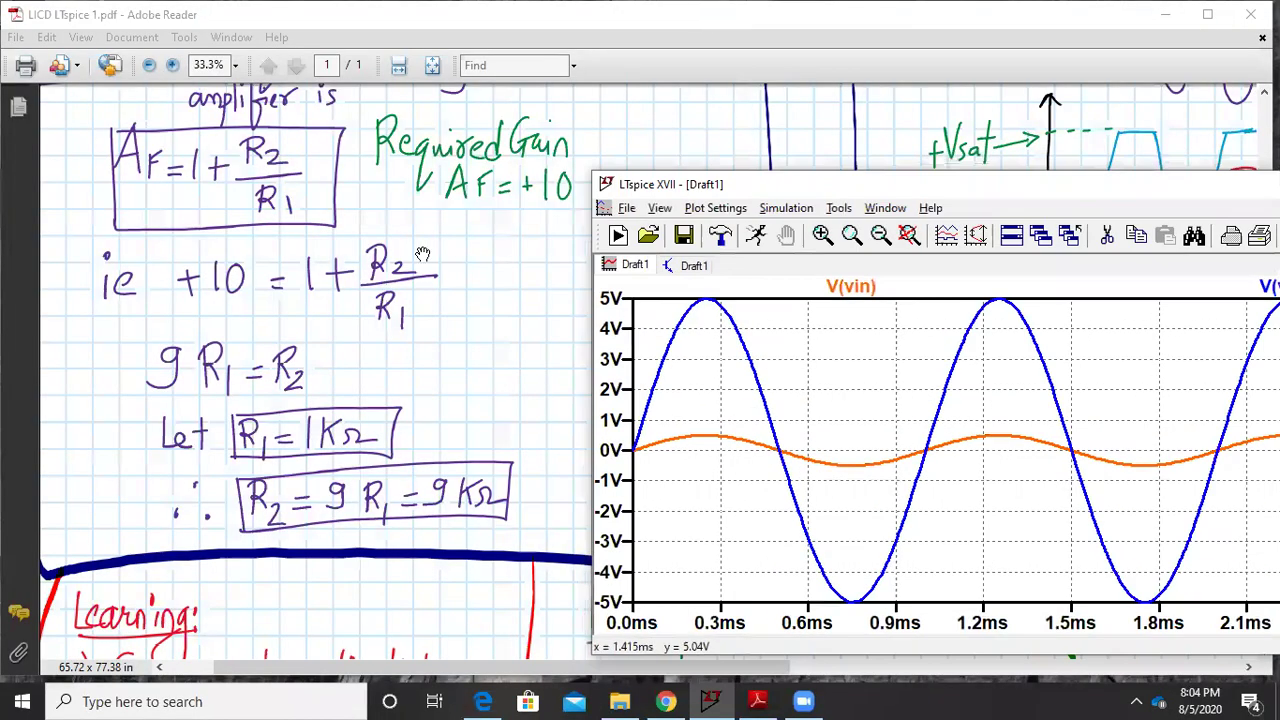
{"action": "left_click_drag", "start_coordinate": [376, 216], "coordinate": [385, 586]}
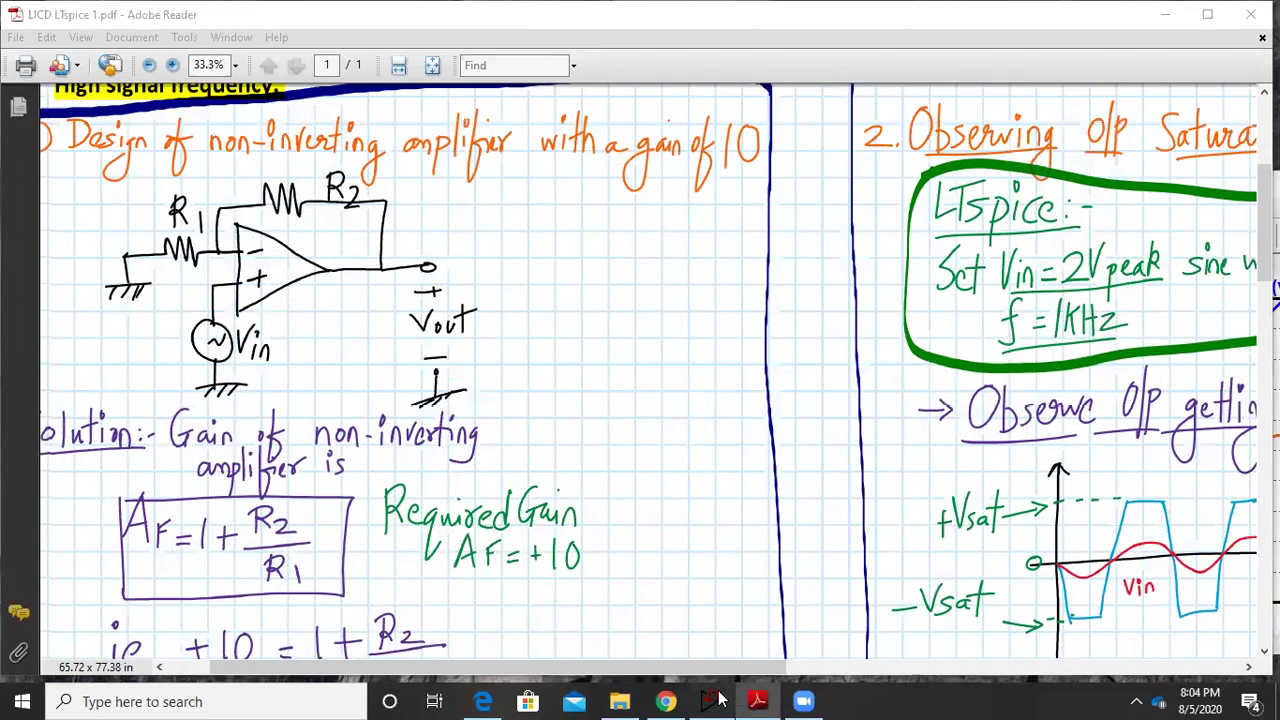
{"action": "left_click", "coordinate": [710, 701]}
{"action": "left_click_drag", "start_coordinate": [828, 175], "coordinate": [640, 128]}
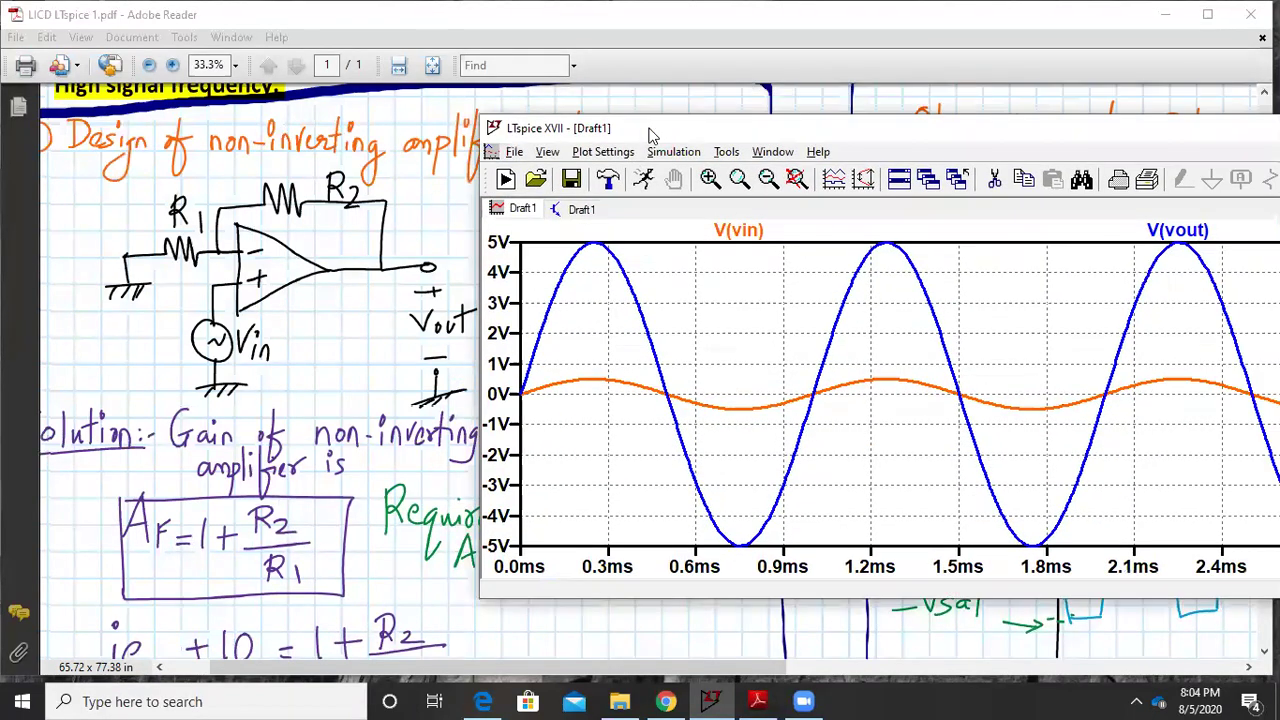
{"action": "double_click", "coordinate": [651, 127]}
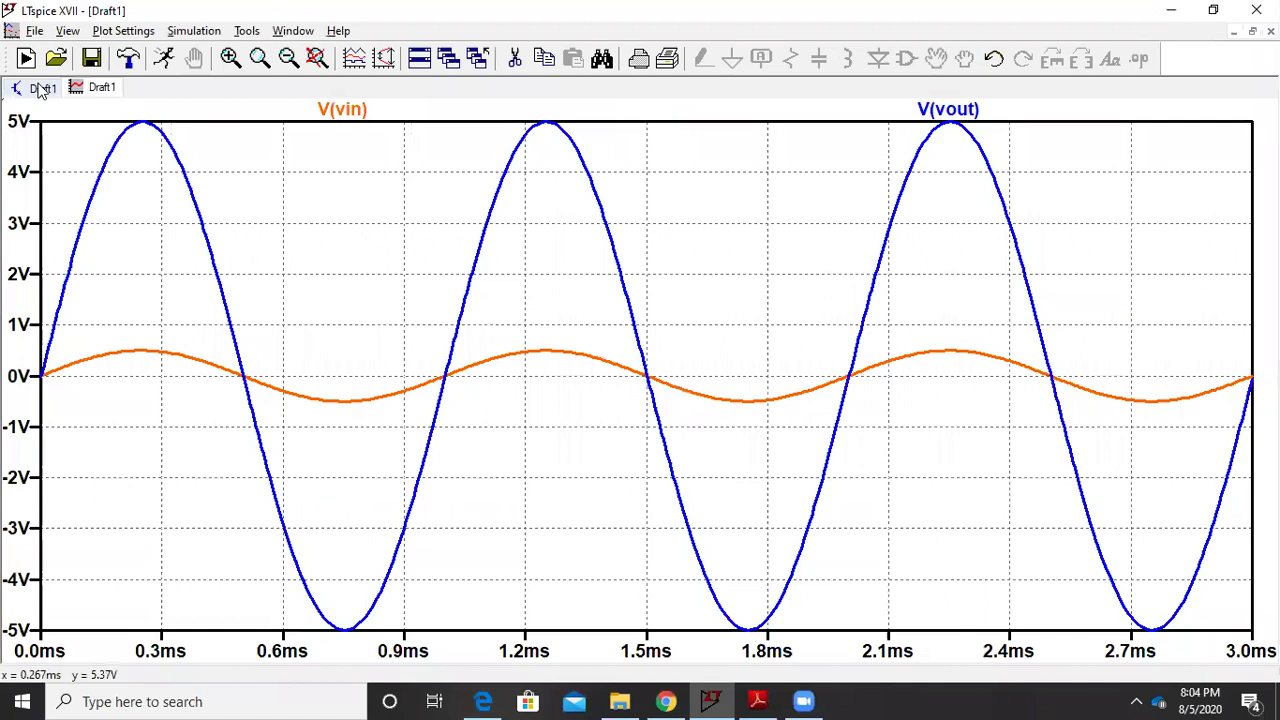
Add a larger-font comment above the circuit reading "Non-Inverting Amplifier using OP-07 opamp" with "Gain = 10" on a second line
{"action": "left_click", "coordinate": [40, 90]}
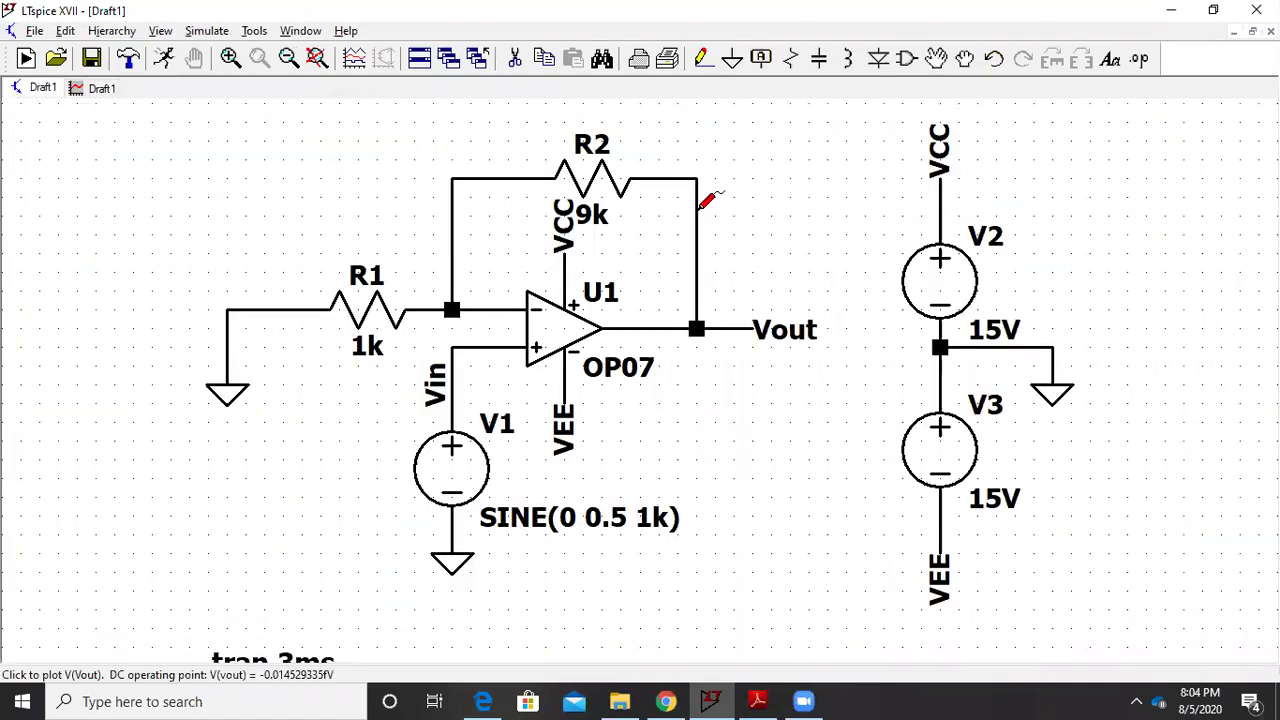
{"action": "left_click_drag", "start_coordinate": [775, 196], "coordinate": [741, 260]}
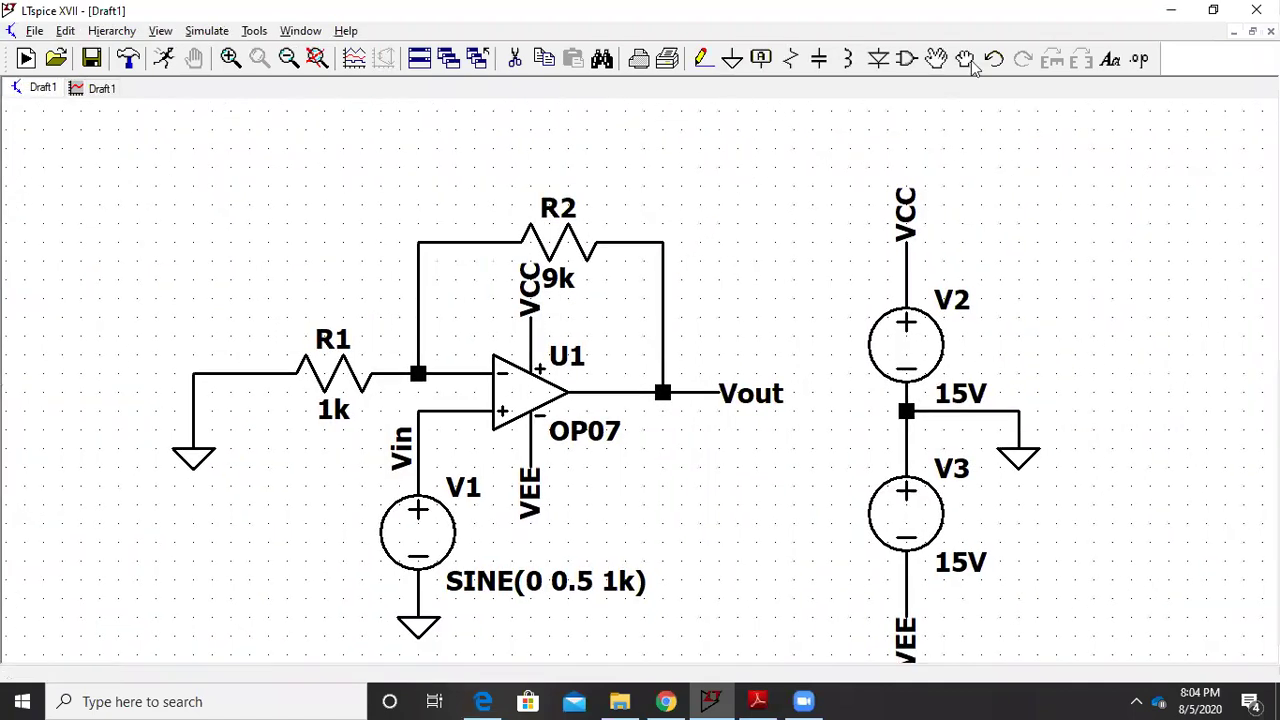
{"action": "left_click", "coordinate": [1110, 59]}
{"action": "type", "text": "N"}
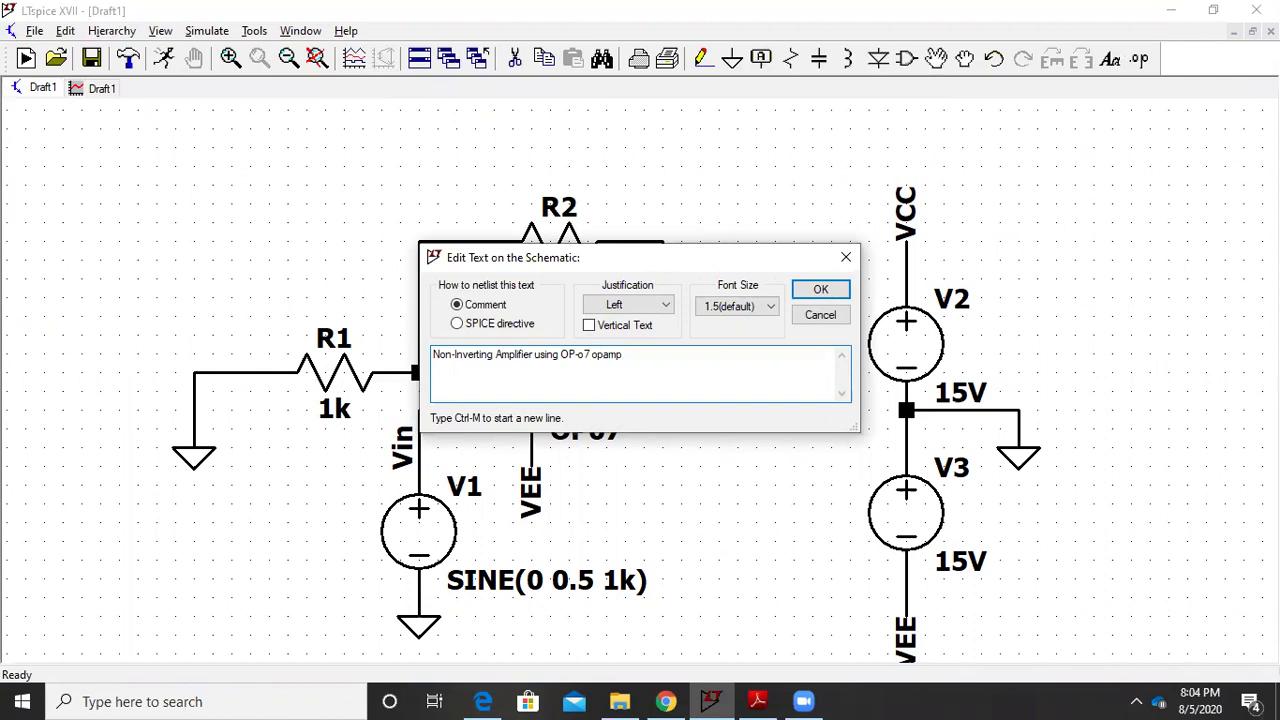
{"action": "left_click", "coordinate": [578, 354]}
{"action": "key", "text": "BackSpace"}
{"action": "type", "text": "0"}
{"action": "left_click", "coordinate": [750, 306]}
{"action": "left_click", "coordinate": [710, 373]}
{"action": "left_click", "coordinate": [820, 289]}
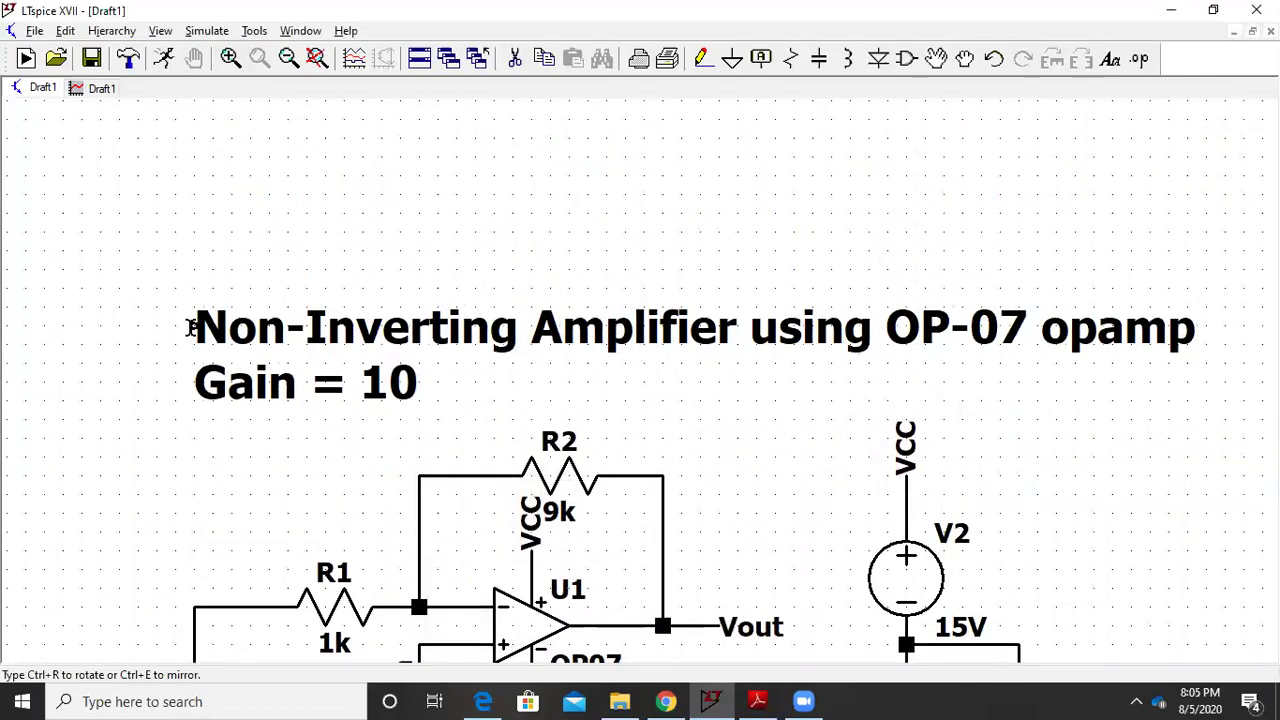
{"action": "left_click", "coordinate": [188, 302]}
{"action": "left_click", "coordinate": [314, 60]}
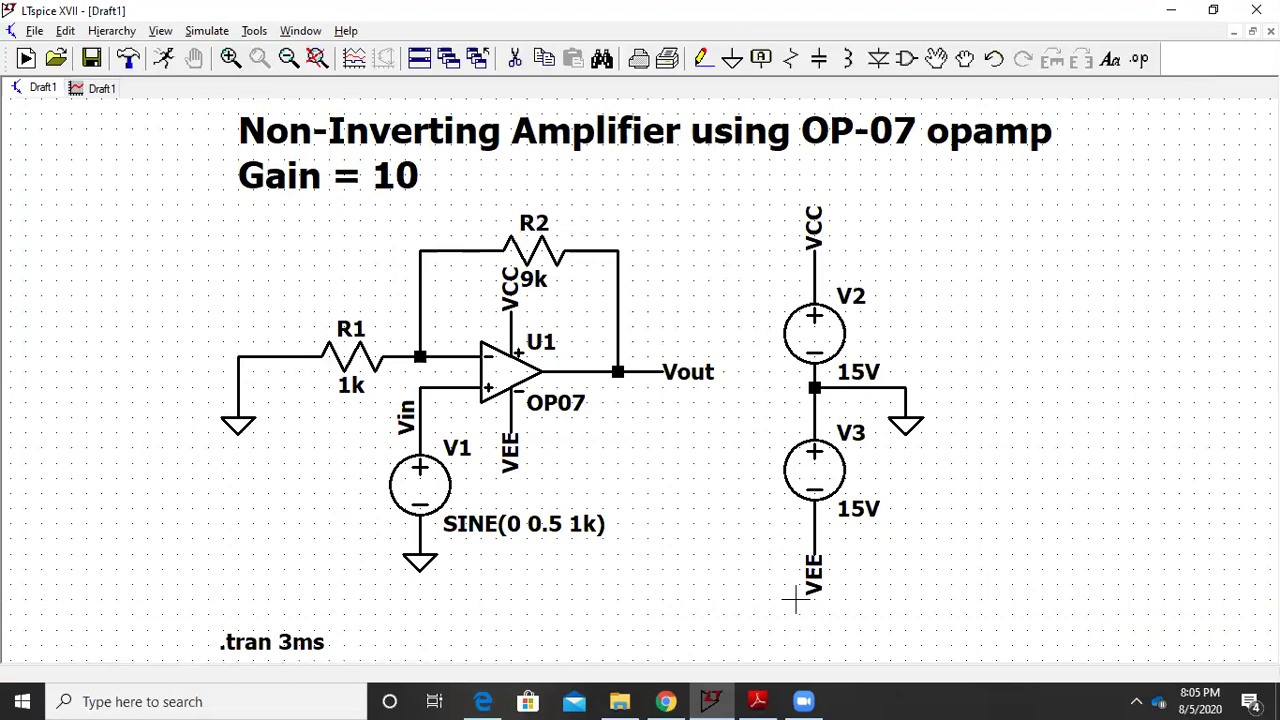
Switch to the Adobe Reader PDF and read the section on observing output saturation levels
{"action": "mouse_move", "coordinate": [760, 700]}
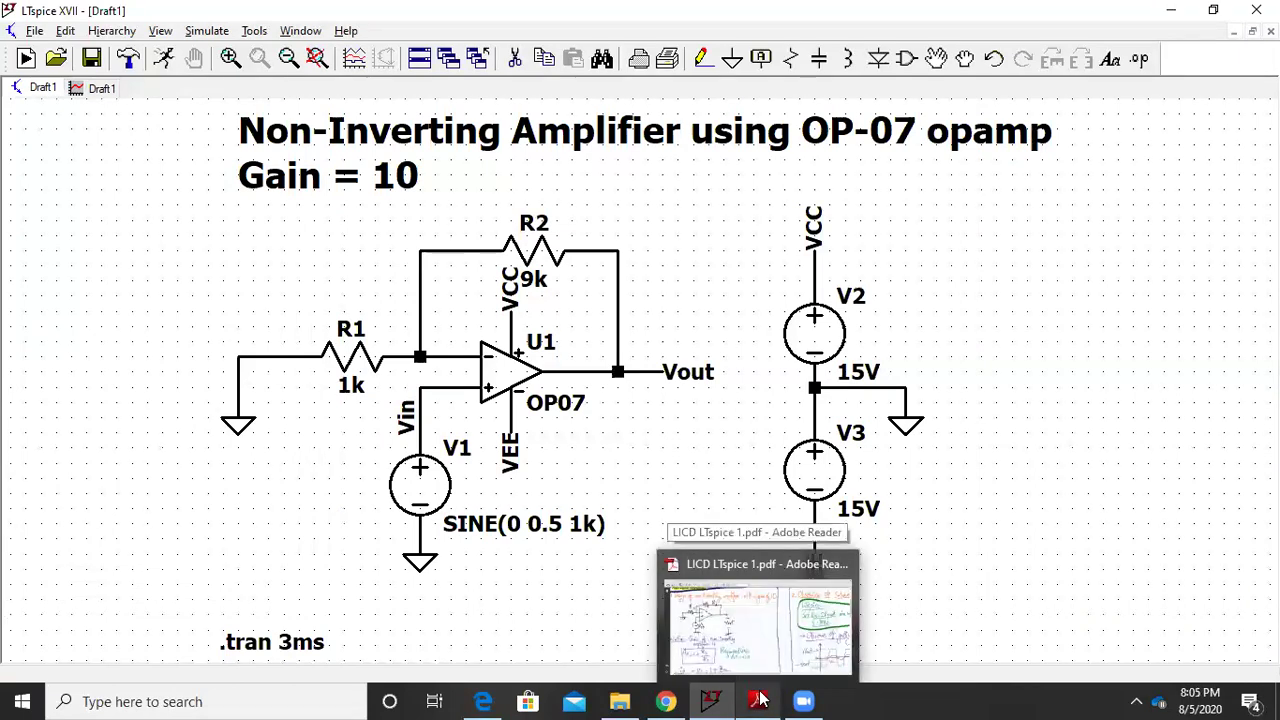
{"action": "left_click", "coordinate": [760, 700]}
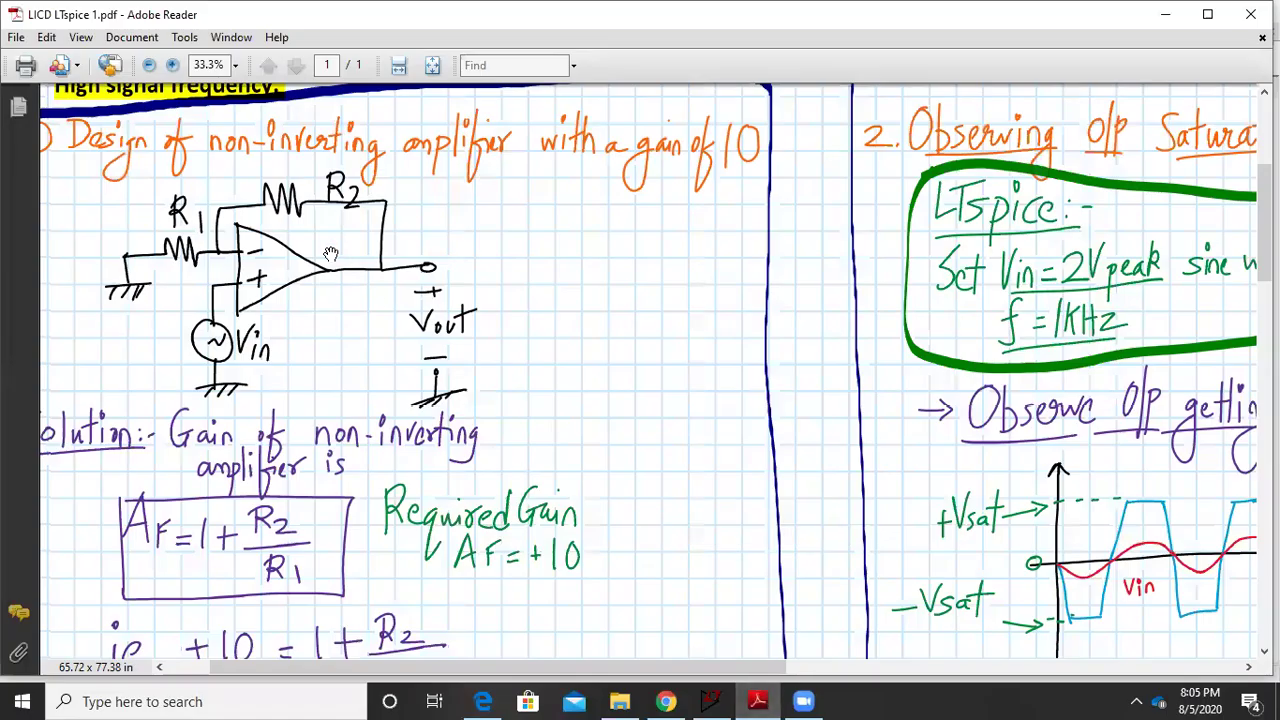
{"action": "scroll", "coordinate": [503, 282], "scroll_direction": "down", "scroll_amount": 1}
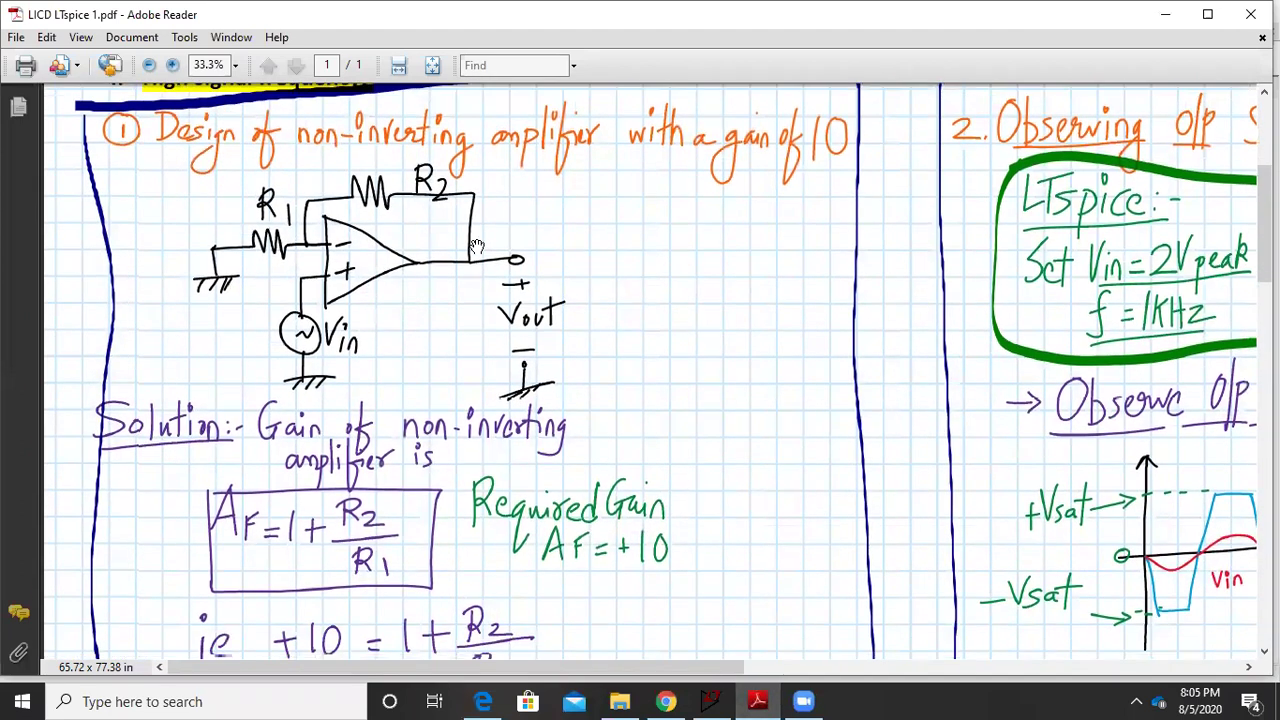
{"action": "left_click_drag", "start_coordinate": [1077, 125], "coordinate": [355, 162]}
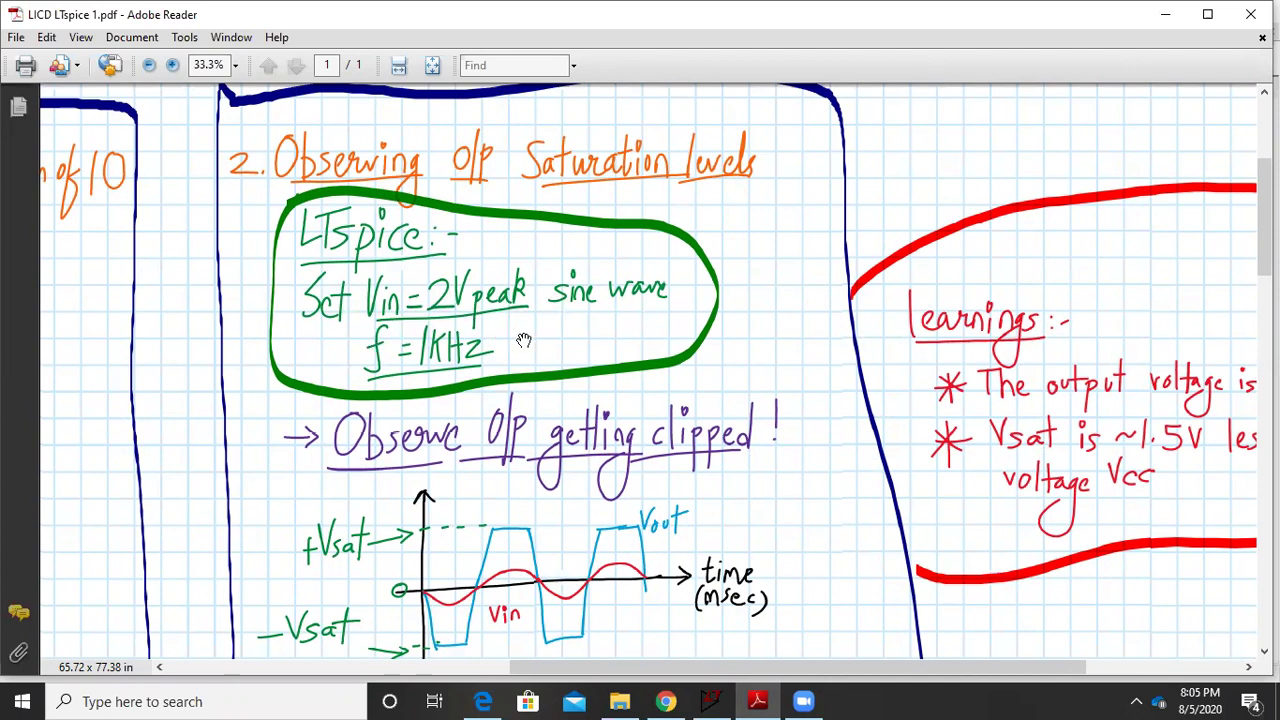
{"action": "scroll", "coordinate": [563, 428], "scroll_direction": "down", "scroll_amount": 4}
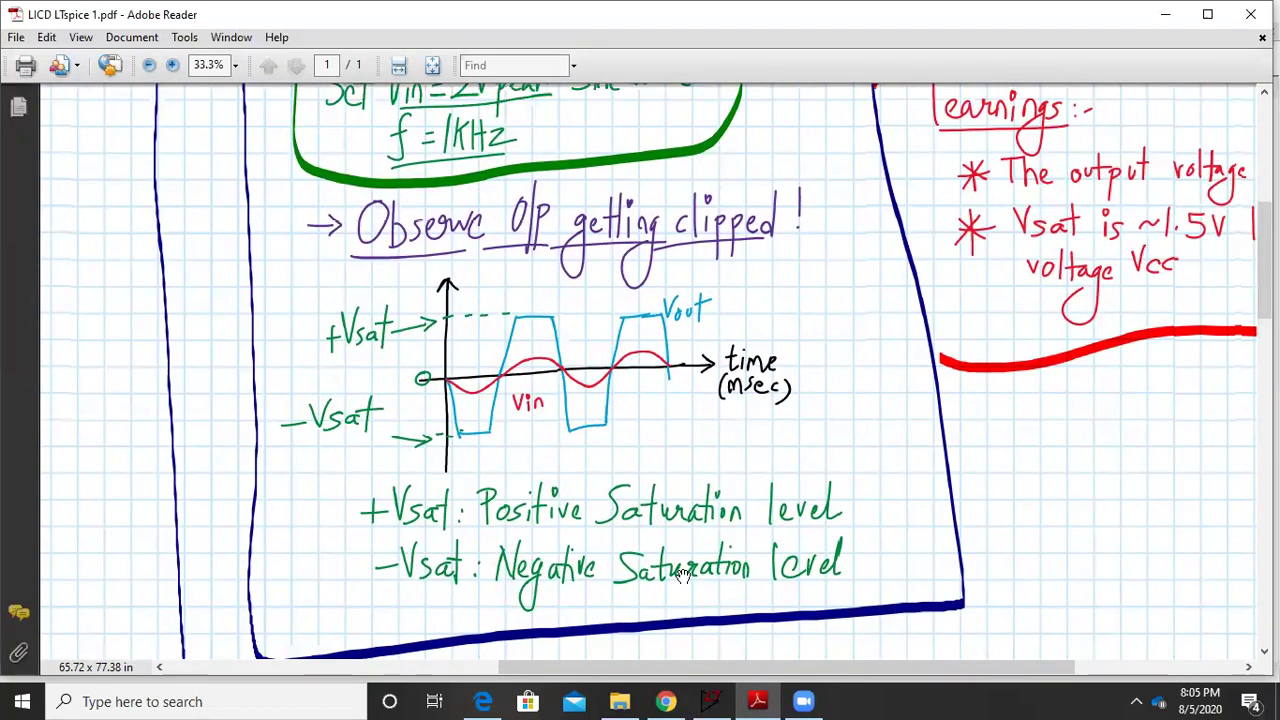
Switch back to LTspice and set V1's sine amplitude to 2V
{"action": "left_click", "coordinate": [710, 701]}
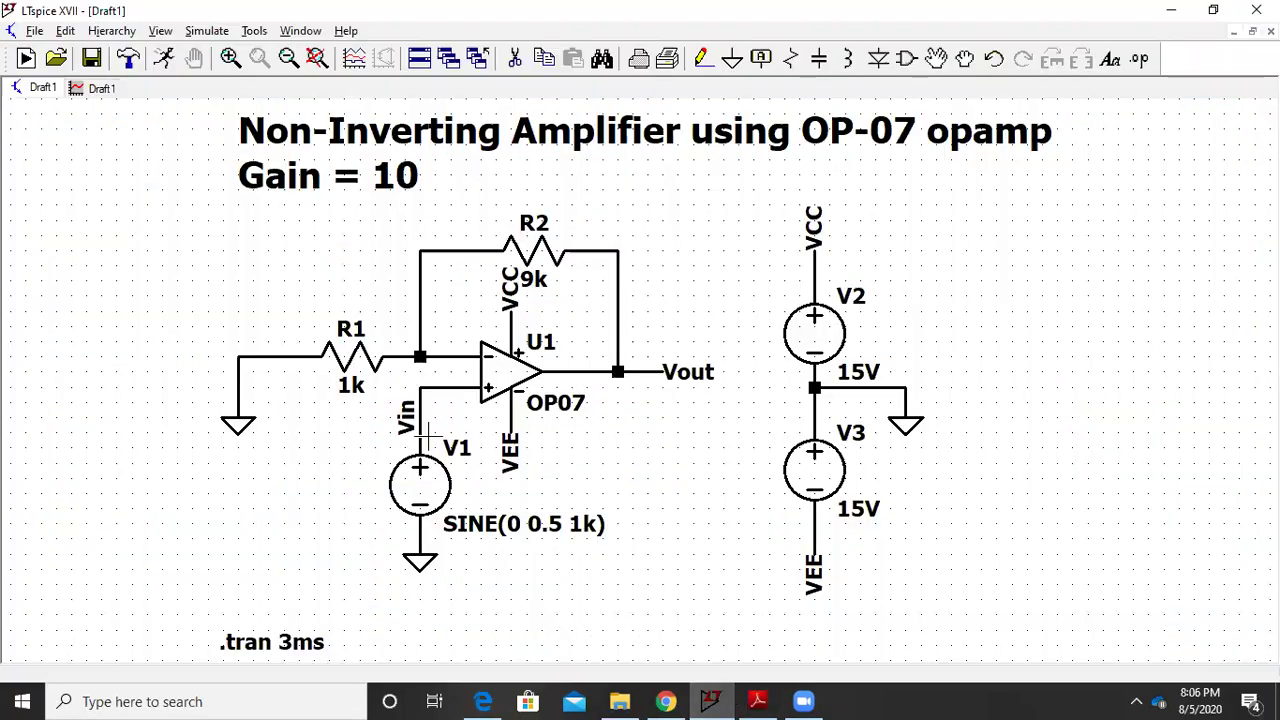
{"action": "right_click", "coordinate": [435, 483]}
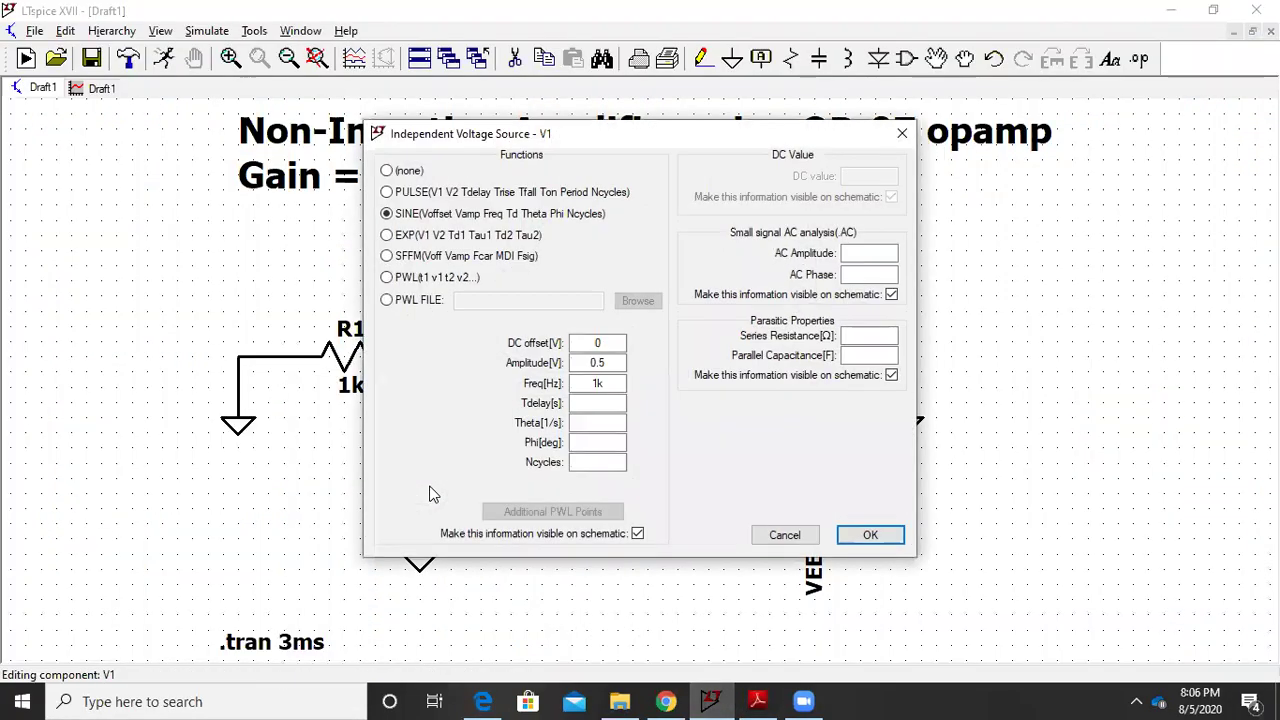
{"action": "left_click", "coordinate": [613, 364]}
{"action": "key", "text": "BackSpace"}
{"action": "key", "text": "BackSpace"}
{"action": "type", "text": "2V"}
{"action": "key", "text": "Return"}
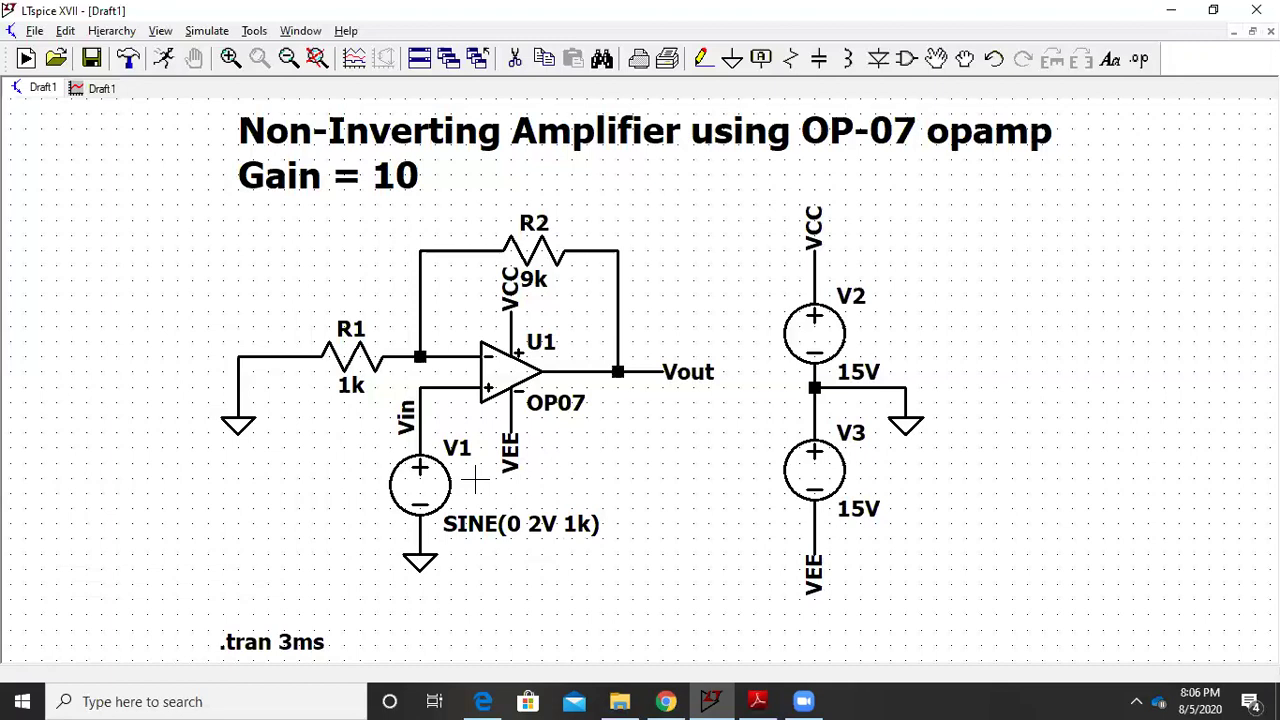
Rerun the transient simulation with the new input amplitude and maximize the waveform window
{"action": "left_click", "coordinate": [207, 31]}
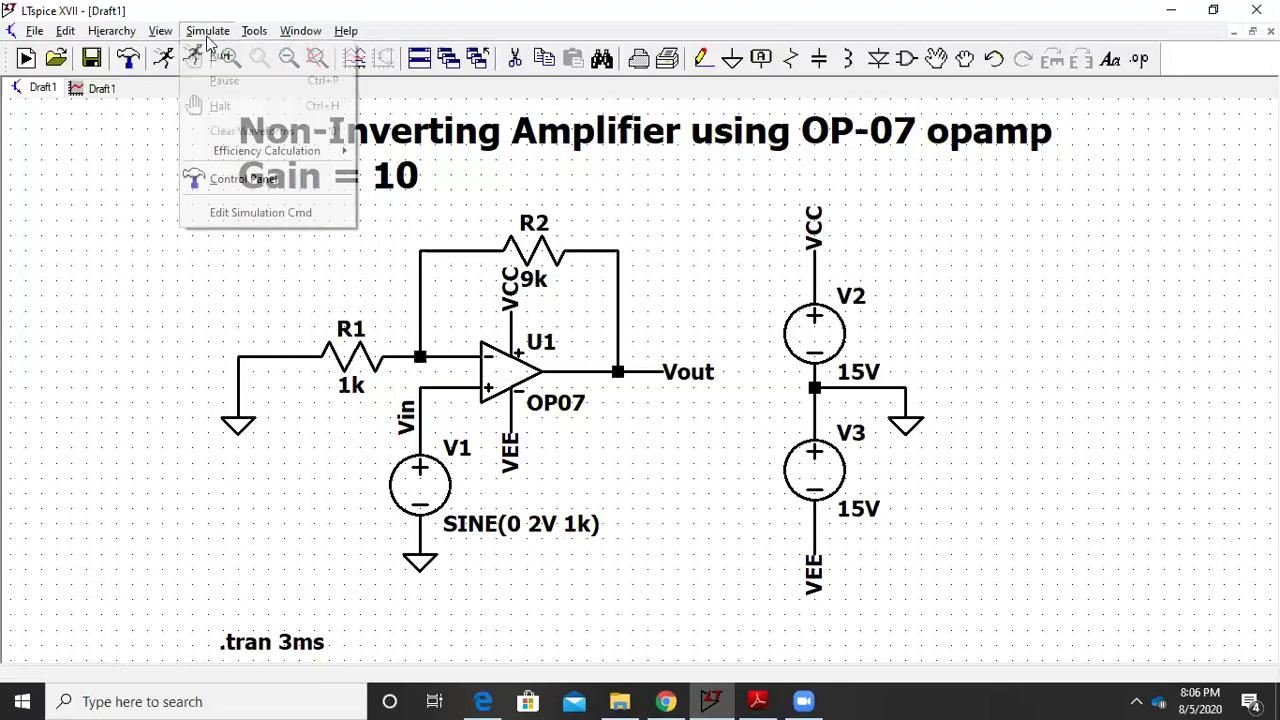
{"action": "left_click", "coordinate": [220, 52]}
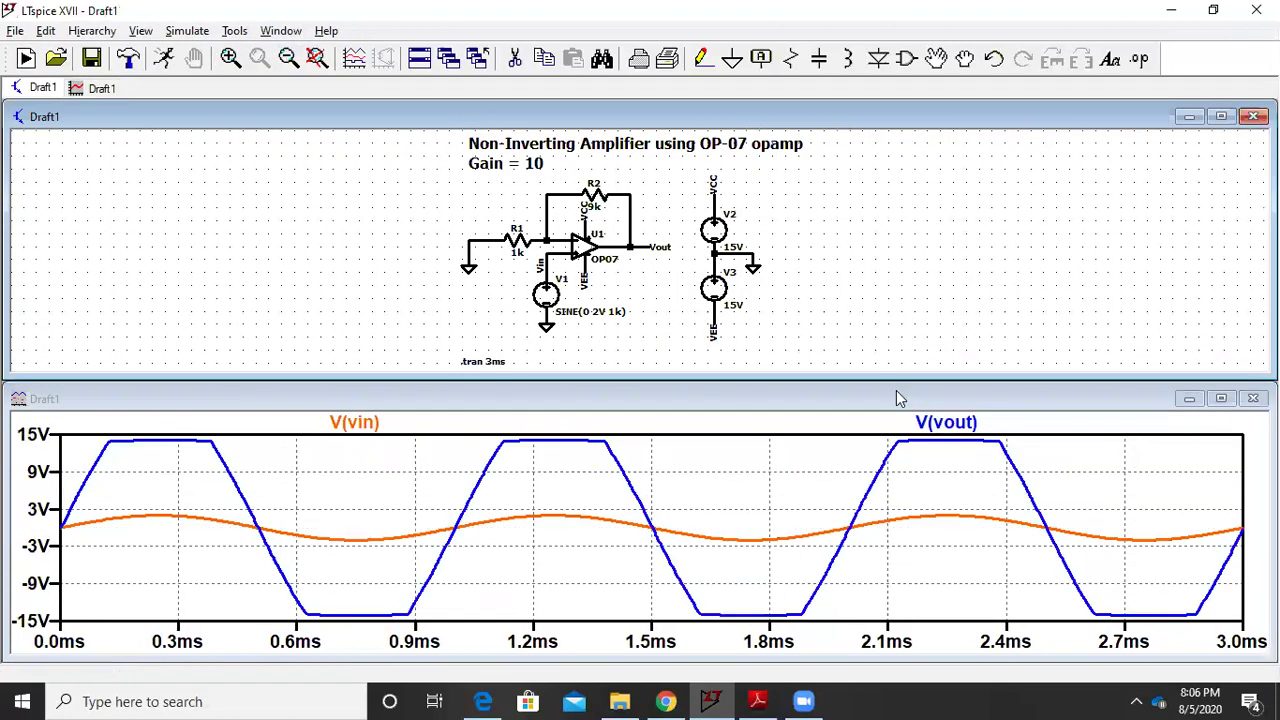
{"action": "left_click", "coordinate": [1224, 399]}
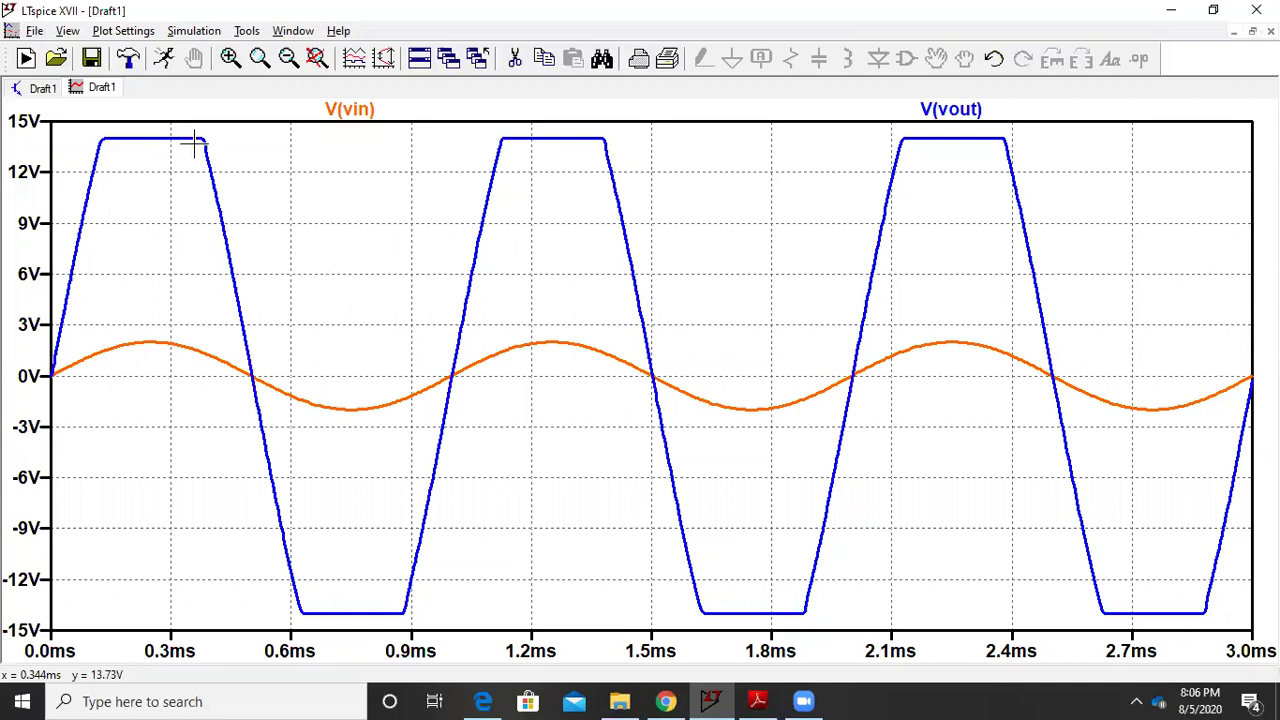
Compare the waveform with the PDF's clipping sketch, and measure V(vout)'s positive and negative saturation levels with a cursor
{"action": "left_click", "coordinate": [758, 700]}
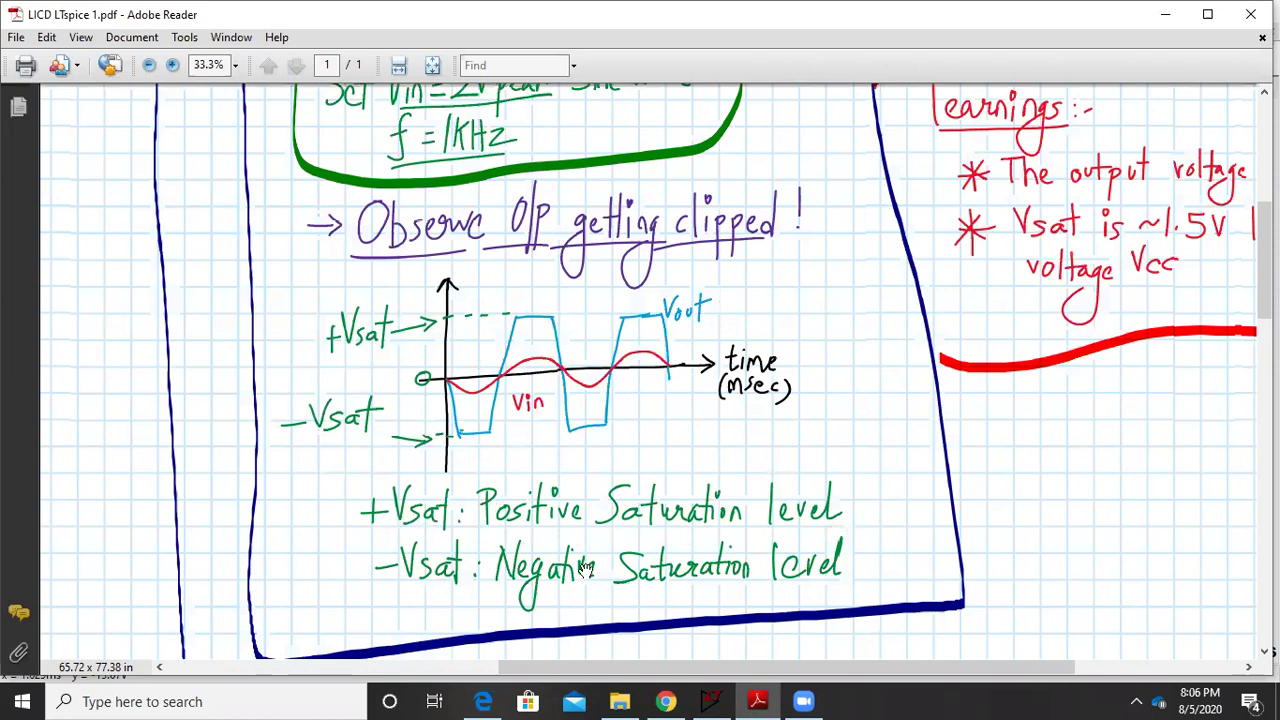
{"action": "left_click", "coordinate": [711, 701]}
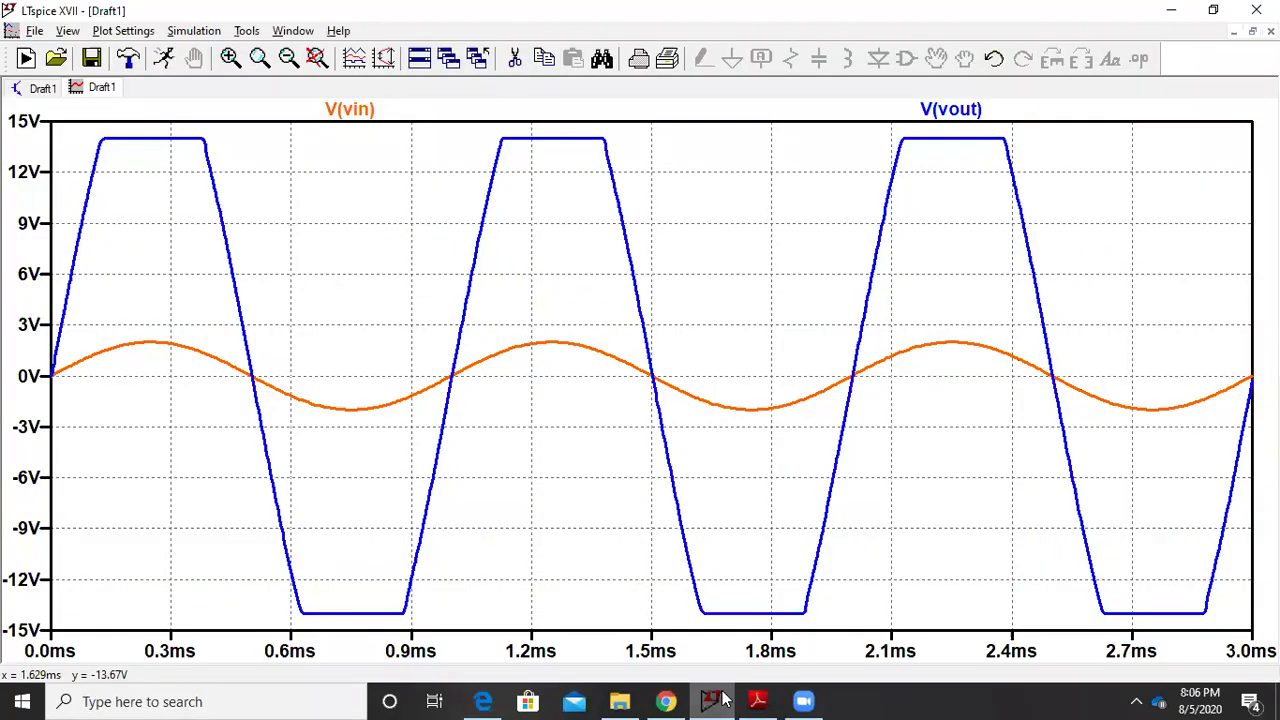
{"action": "left_click", "coordinate": [968, 108]}
{"action": "left_click_drag", "start_coordinate": [654, 365], "coordinate": [549, 163]}
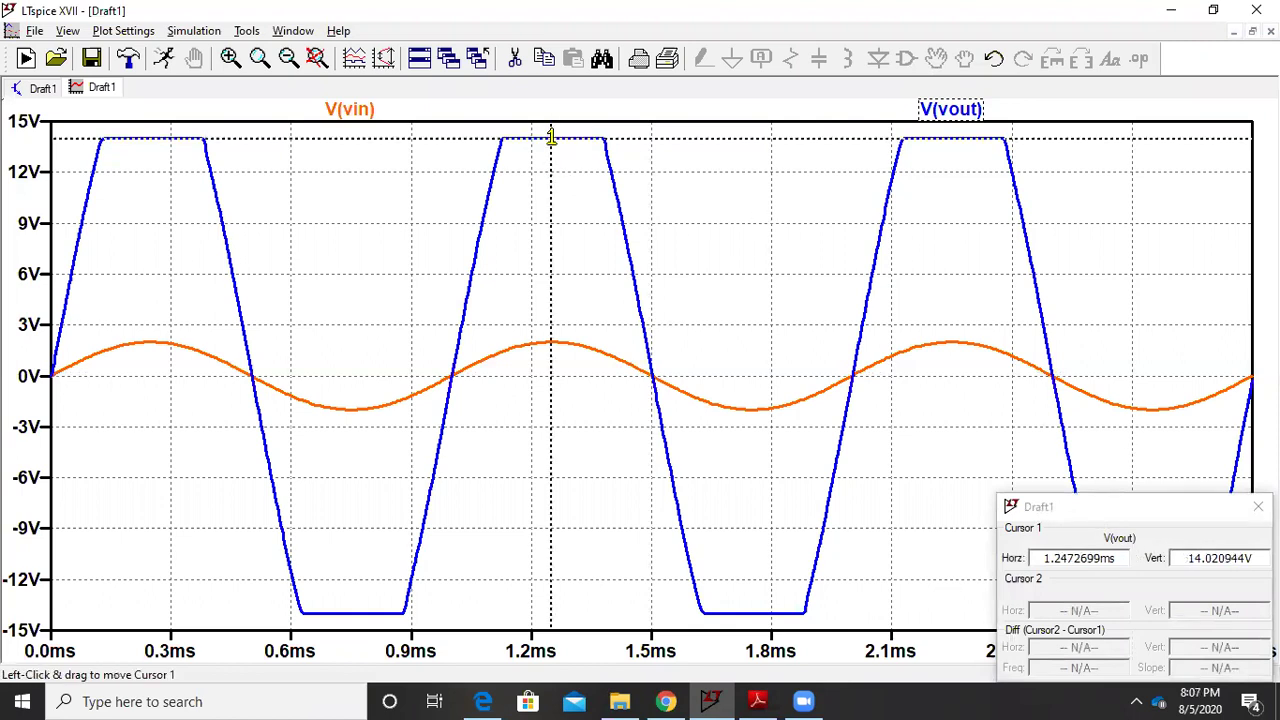
{"action": "left_click_drag", "start_coordinate": [551, 158], "coordinate": [355, 179]}
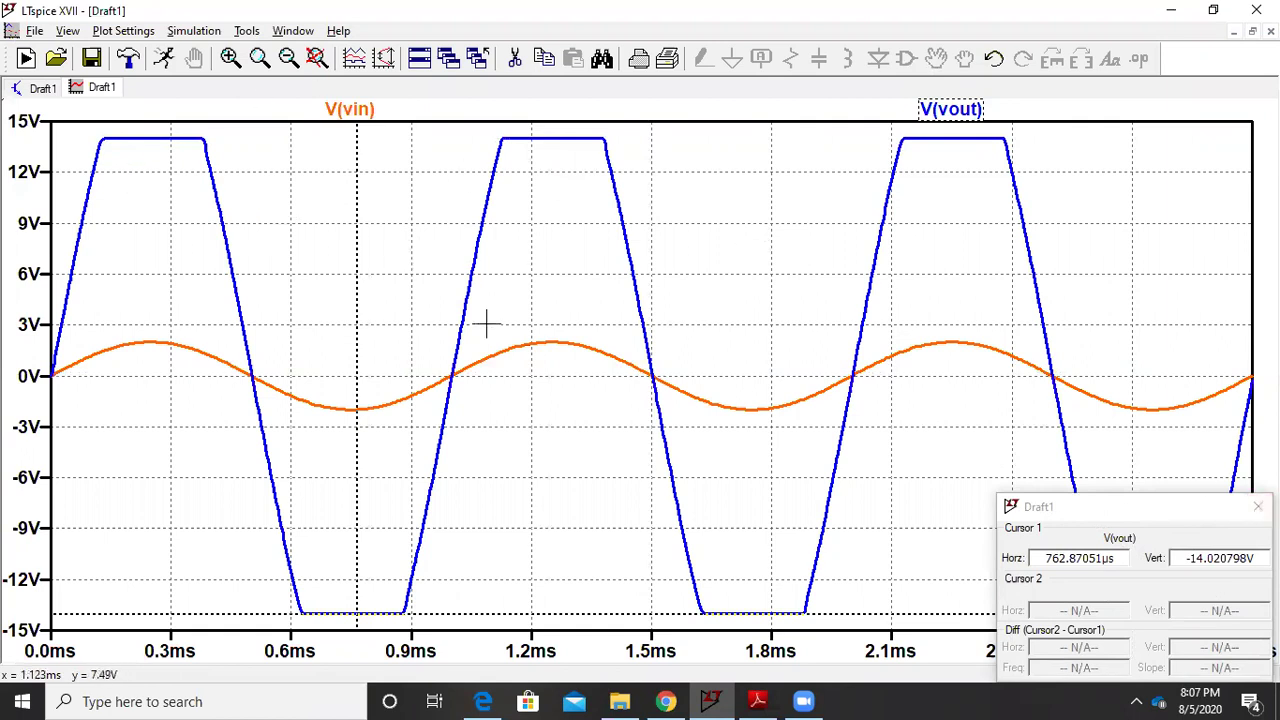
Place the Adobe Reader and LTspice windows side by side, close the cursor readout, and read the PDF's learnings on saturation voltage
{"action": "double_click", "coordinate": [658, 14]}
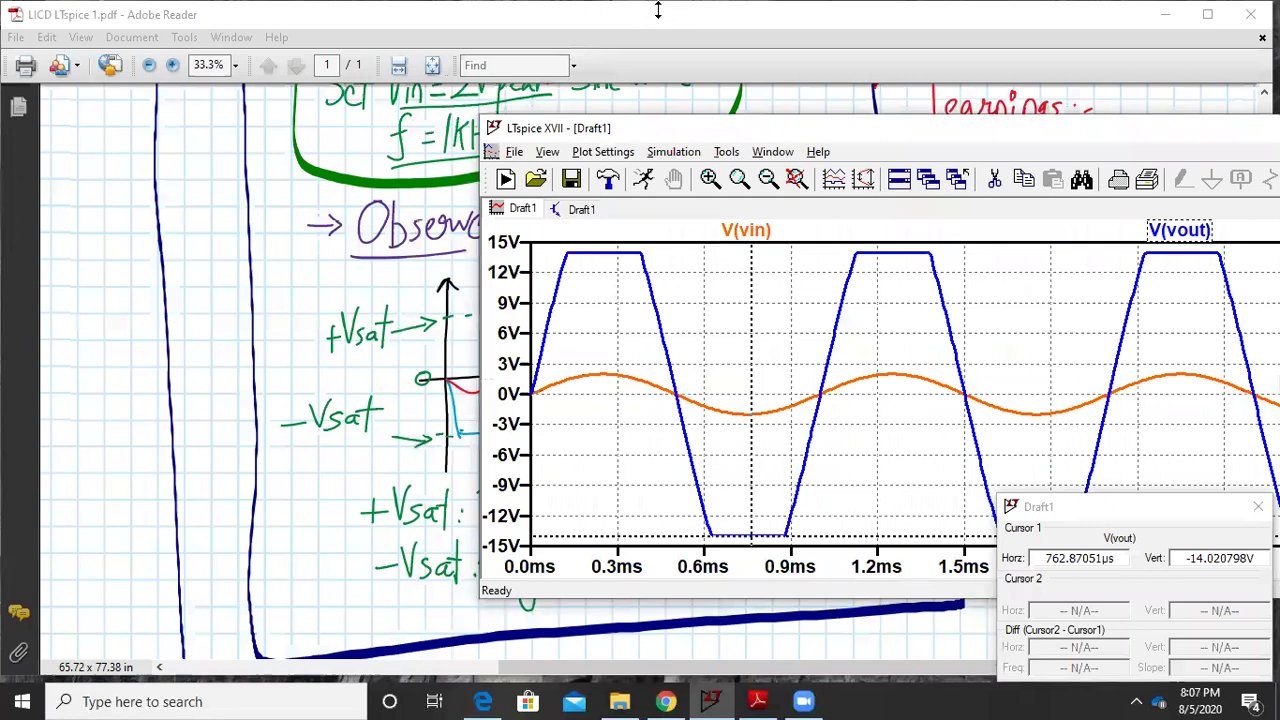
{"action": "left_click", "coordinate": [533, 27]}
{"action": "double_click", "coordinate": [533, 27]}
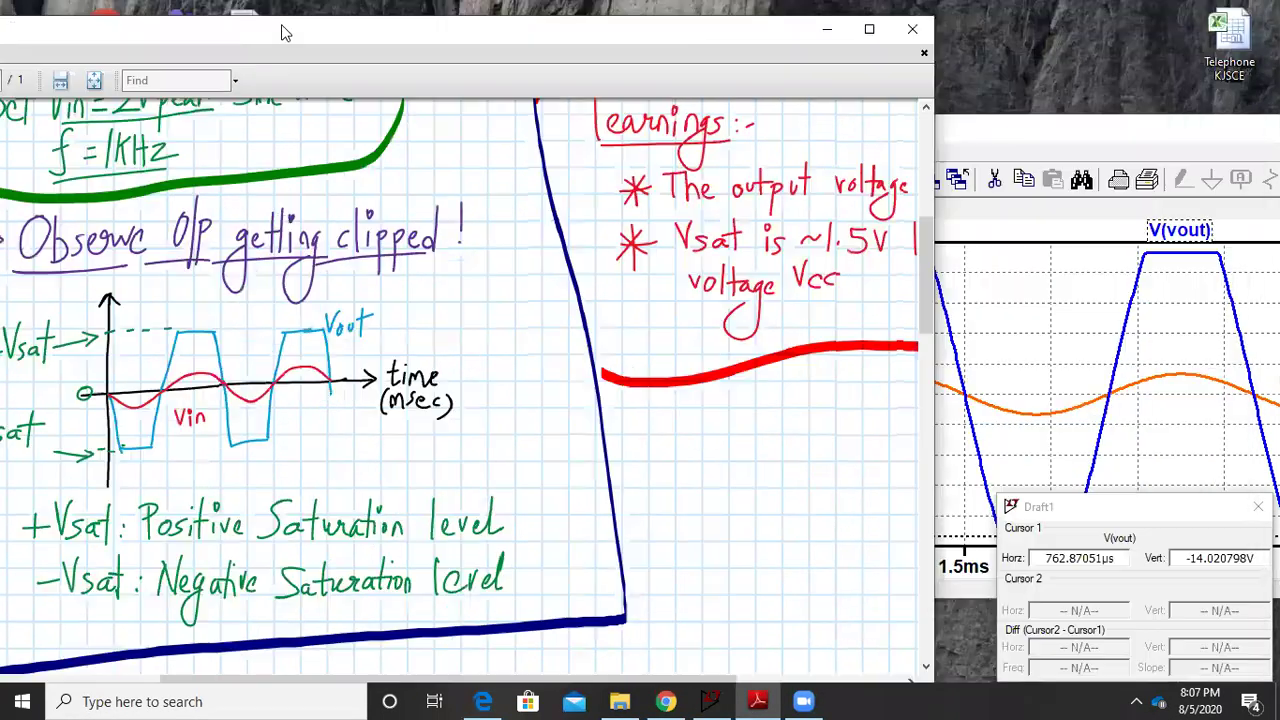
{"action": "left_click", "coordinate": [1042, 124]}
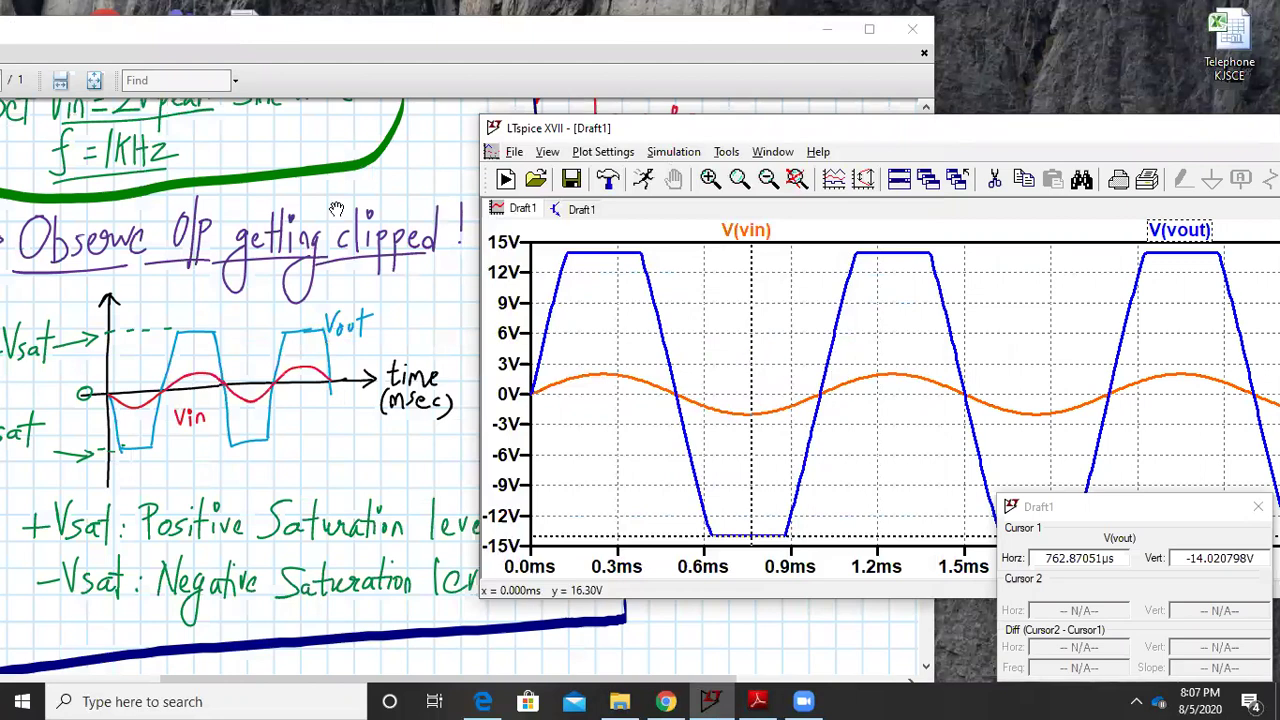
{"action": "left_click", "coordinate": [579, 42]}
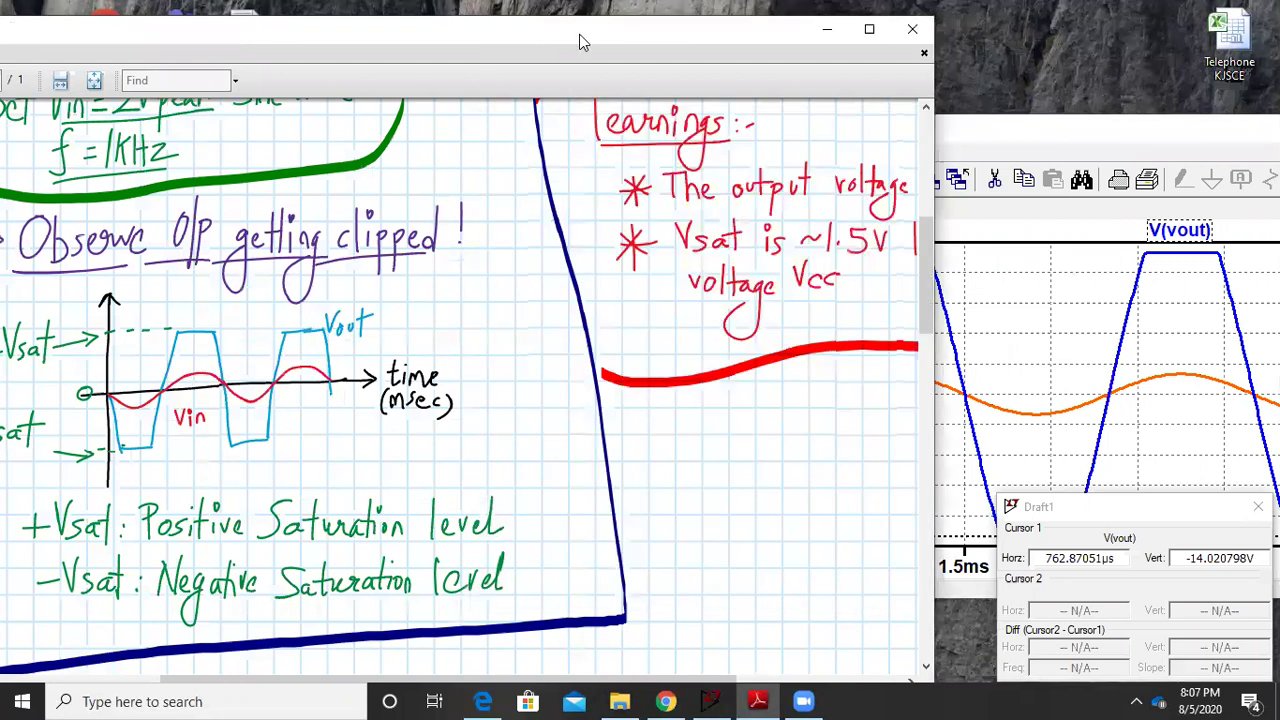
{"action": "left_click_drag", "start_coordinate": [579, 42], "coordinate": [293, 26]}
{"action": "left_click_drag", "start_coordinate": [863, 118], "coordinate": [1033, 33]}
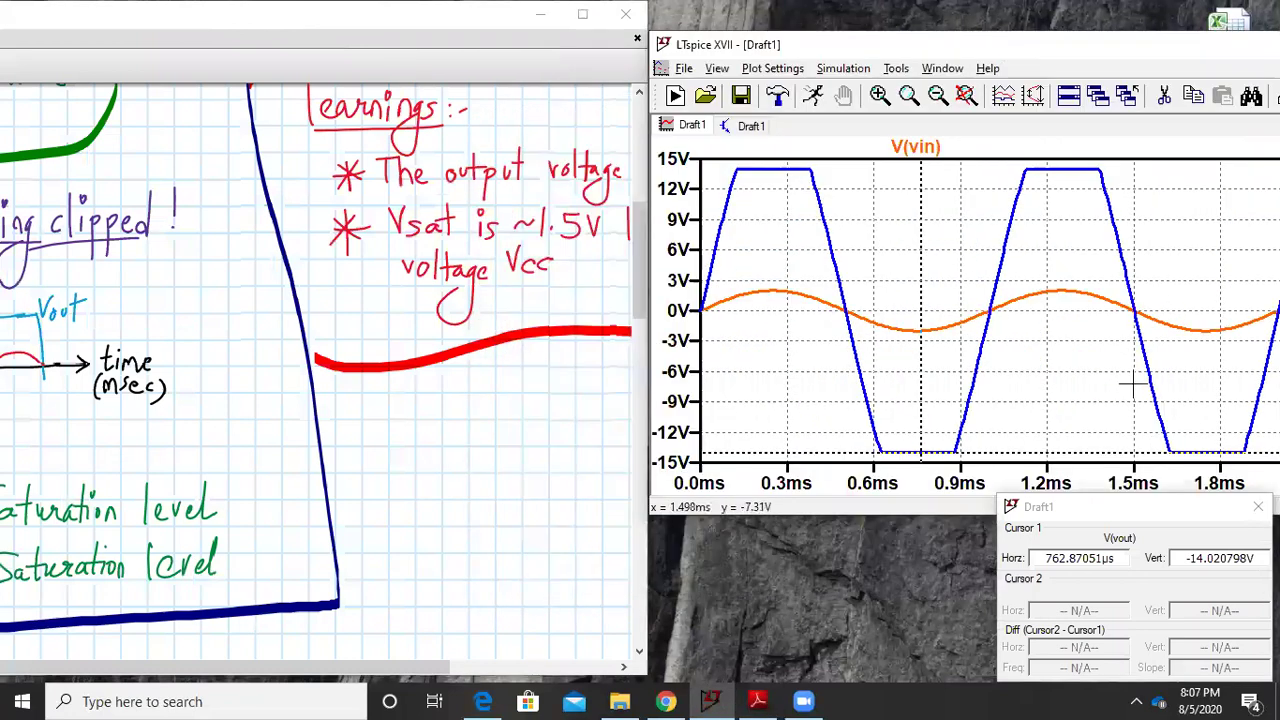
{"action": "left_click", "coordinate": [1258, 507]}
{"action": "left_click_drag", "start_coordinate": [438, 220], "coordinate": [92, 348]}
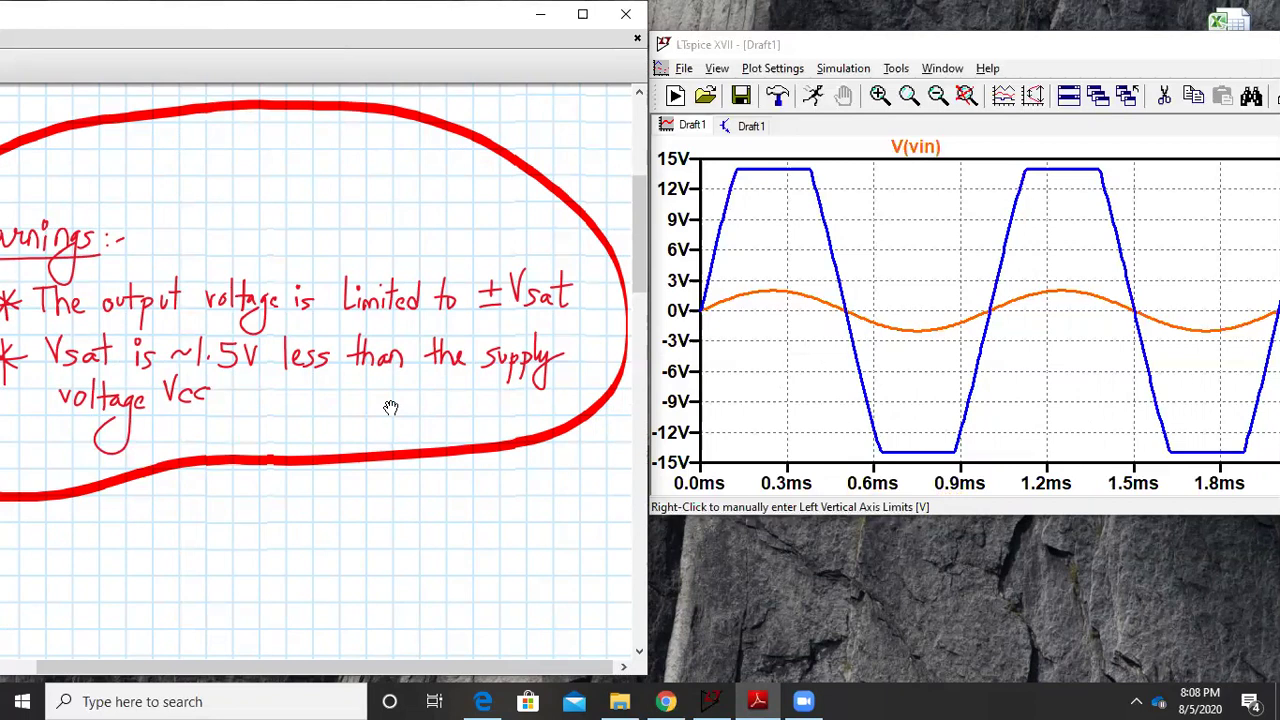
Maximize the LTspice window and bring up the schematic, fitted to the window
{"action": "double_click", "coordinate": [836, 48]}
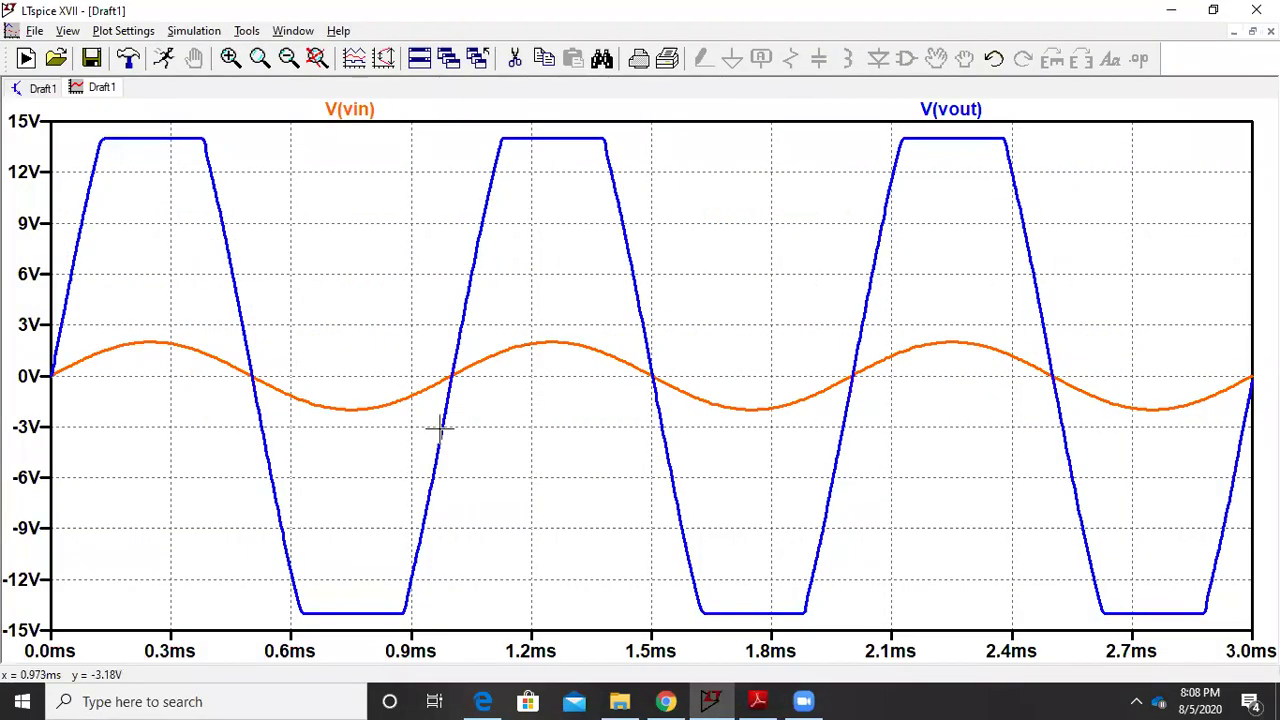
{"action": "left_click", "coordinate": [44, 88]}
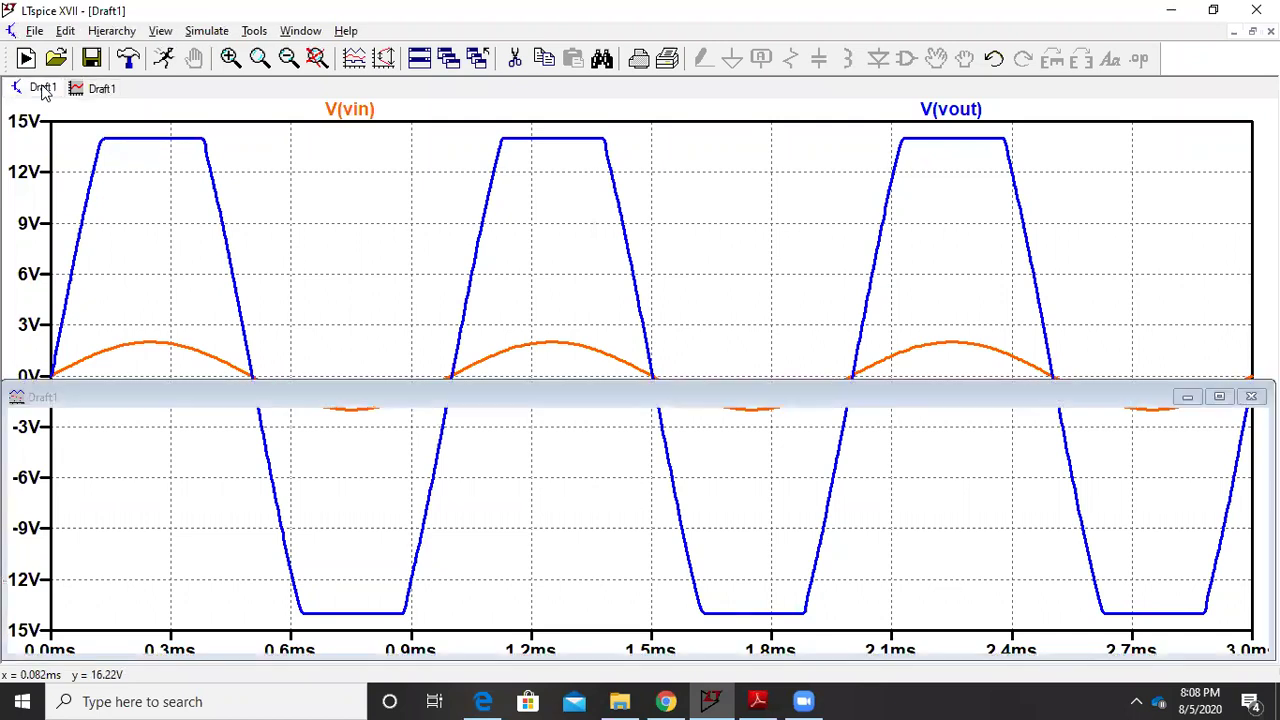
{"action": "left_click", "coordinate": [316, 58]}
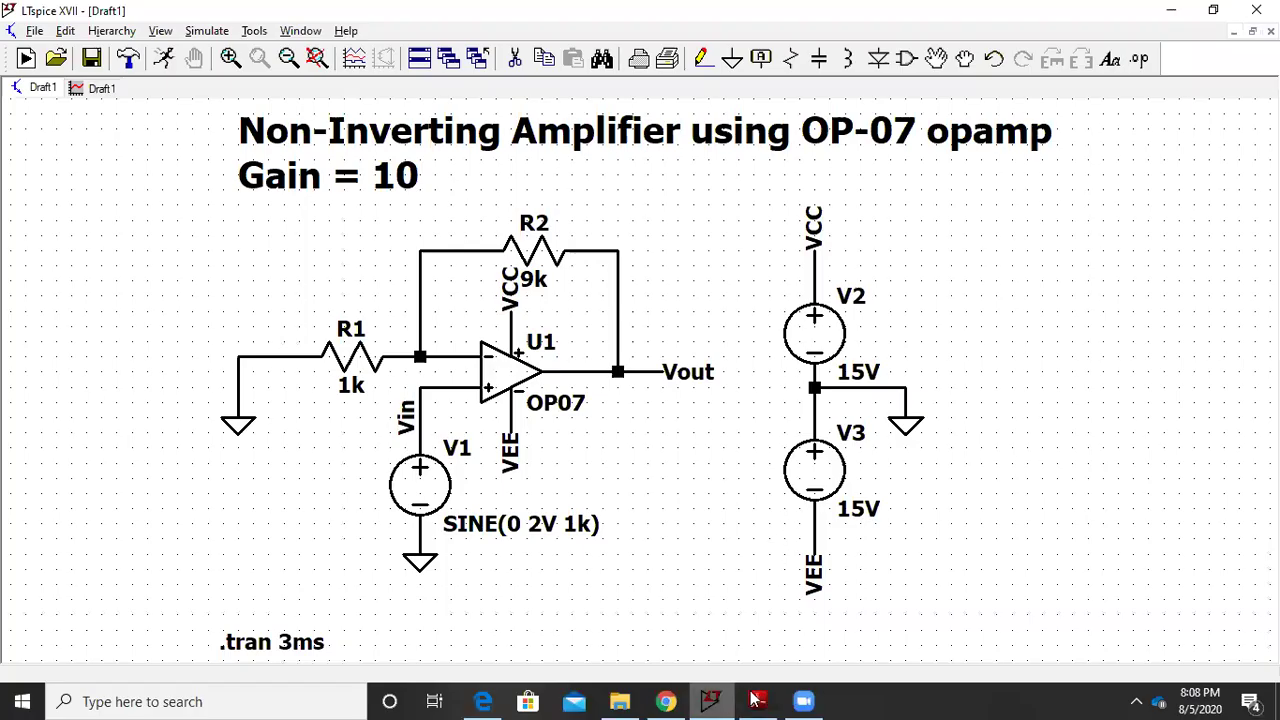
Switch to the Adobe Reader PDF, maximize it, and read the section on the parametric sweep of external resistors R1 and R2
{"action": "left_click", "coordinate": [757, 701]}
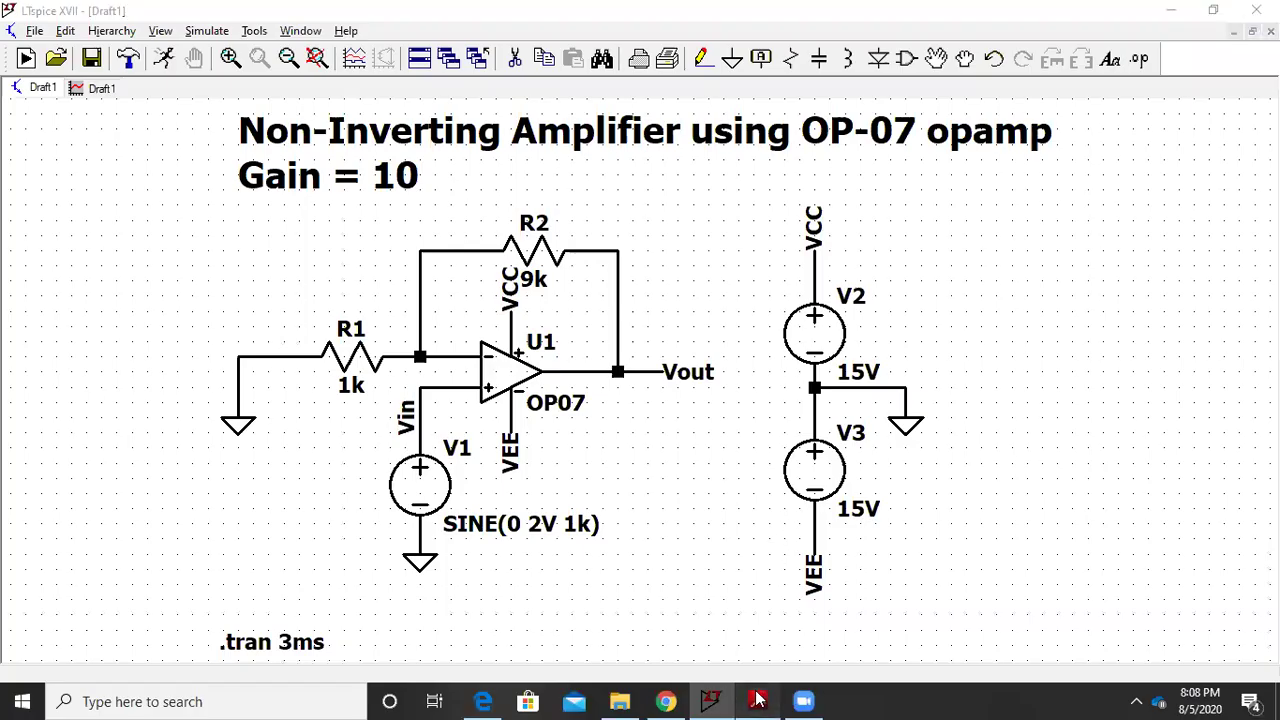
{"action": "left_click", "coordinate": [582, 13]}
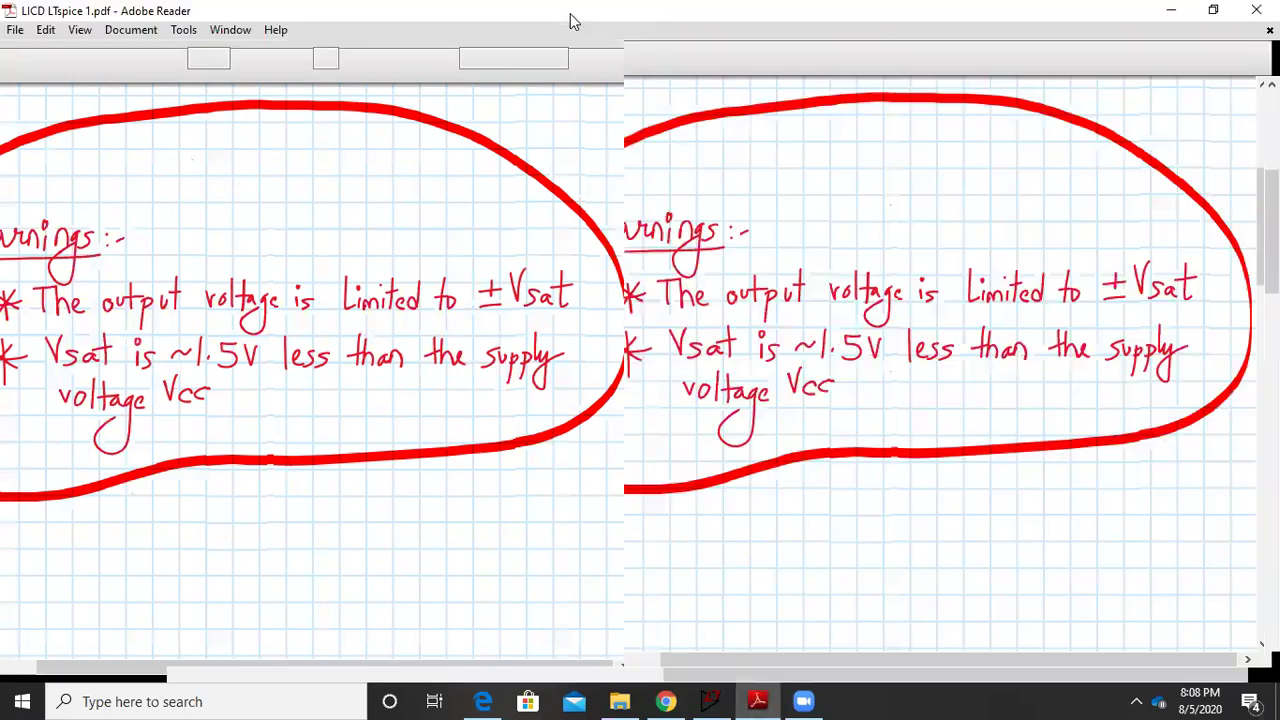
{"action": "left_click_drag", "start_coordinate": [591, 382], "coordinate": [925, 222]}
{"action": "left_click_drag", "start_coordinate": [908, 380], "coordinate": [516, 189]}
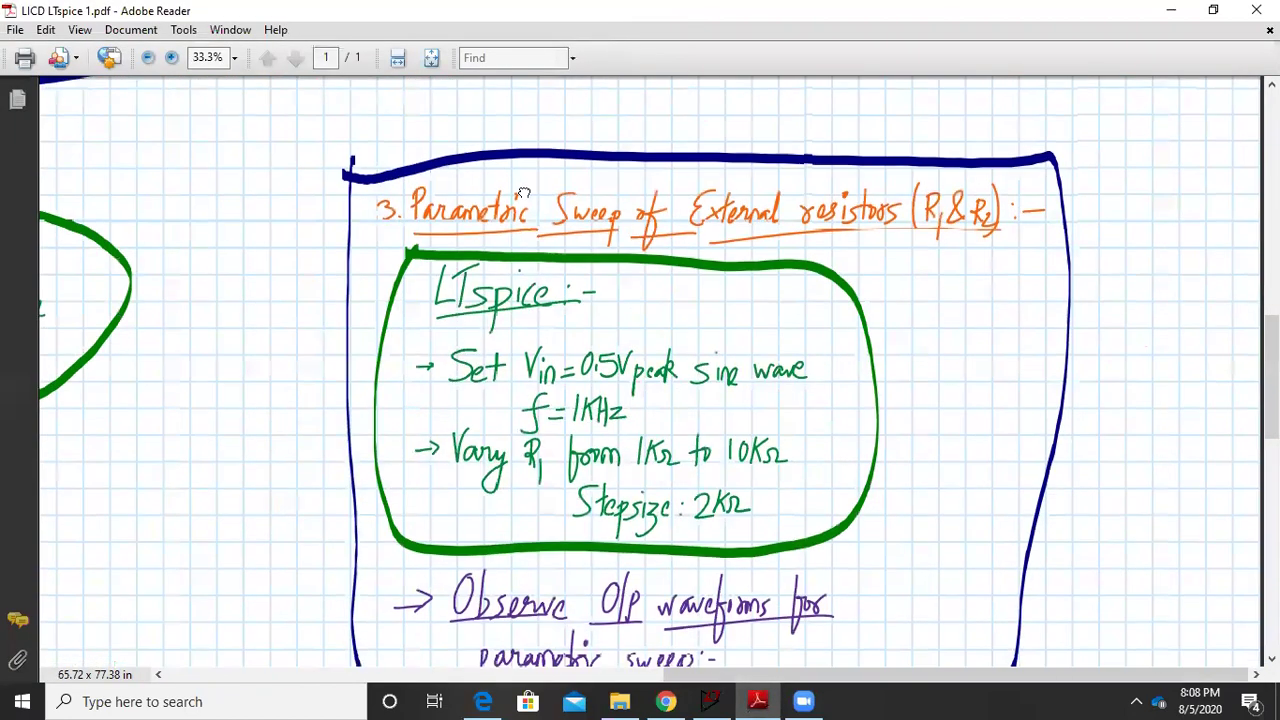
{"action": "scroll", "coordinate": [927, 339], "scroll_direction": "down", "scroll_amount": 2}
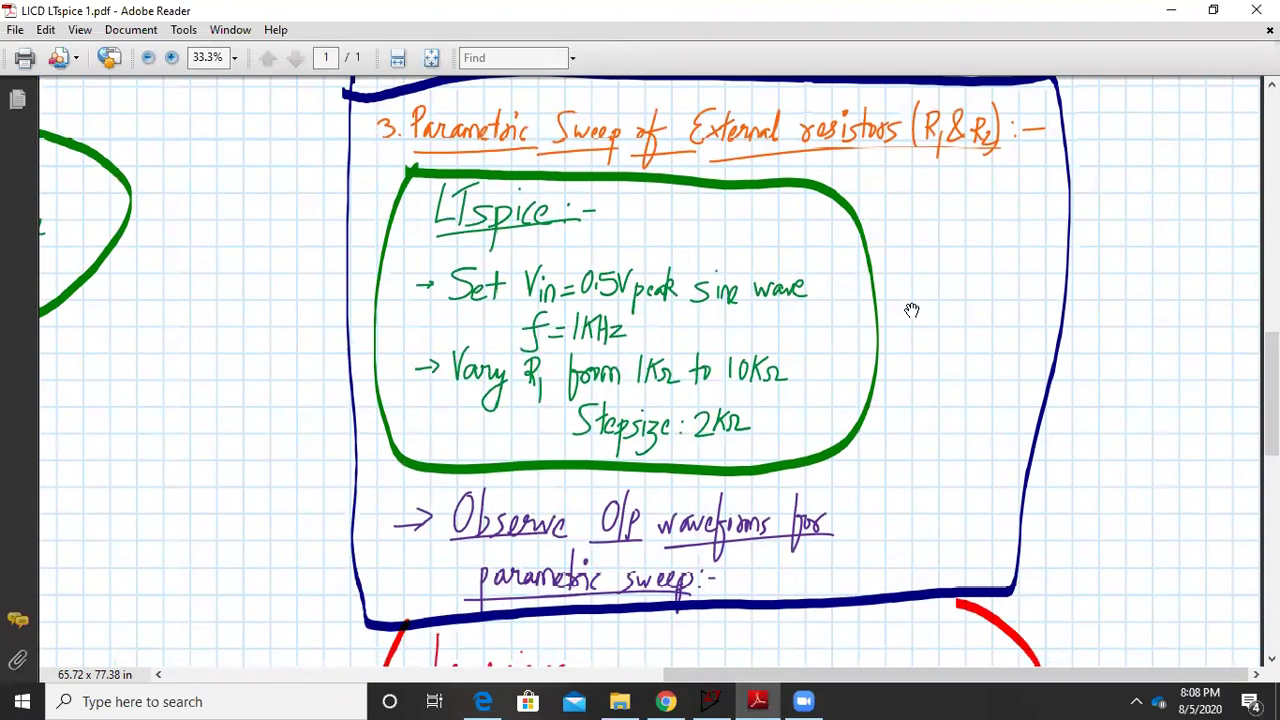
{"action": "scroll", "coordinate": [560, 305], "scroll_direction": "down", "scroll_amount": 1}
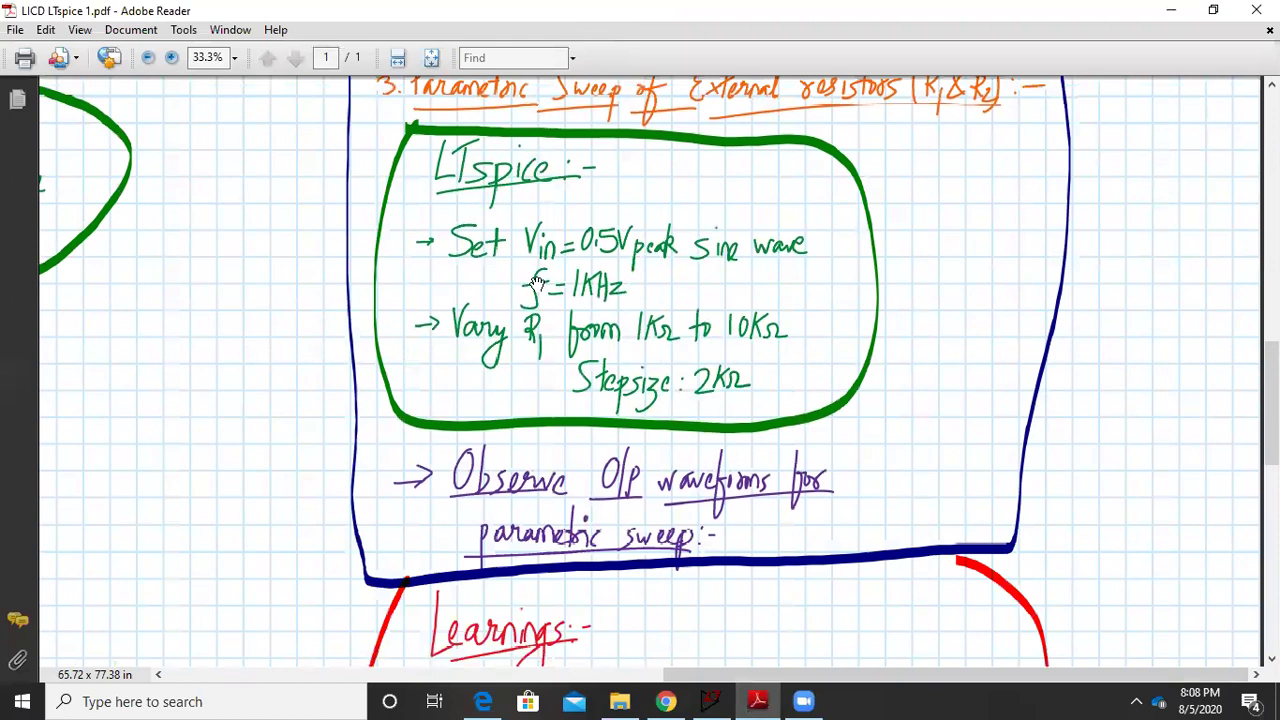
{"action": "scroll", "coordinate": [537, 283], "scroll_direction": "up", "scroll_amount": 1}
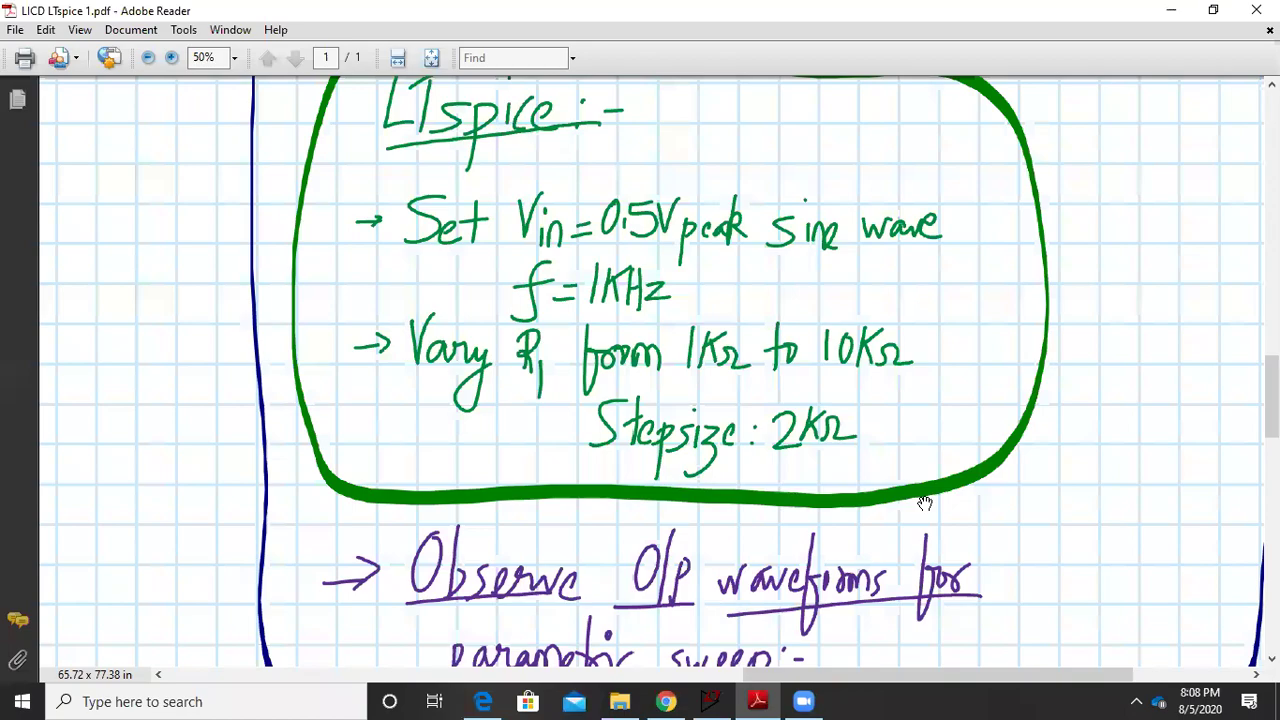
{"action": "left_click_drag", "start_coordinate": [736, 256], "coordinate": [668, 405]}
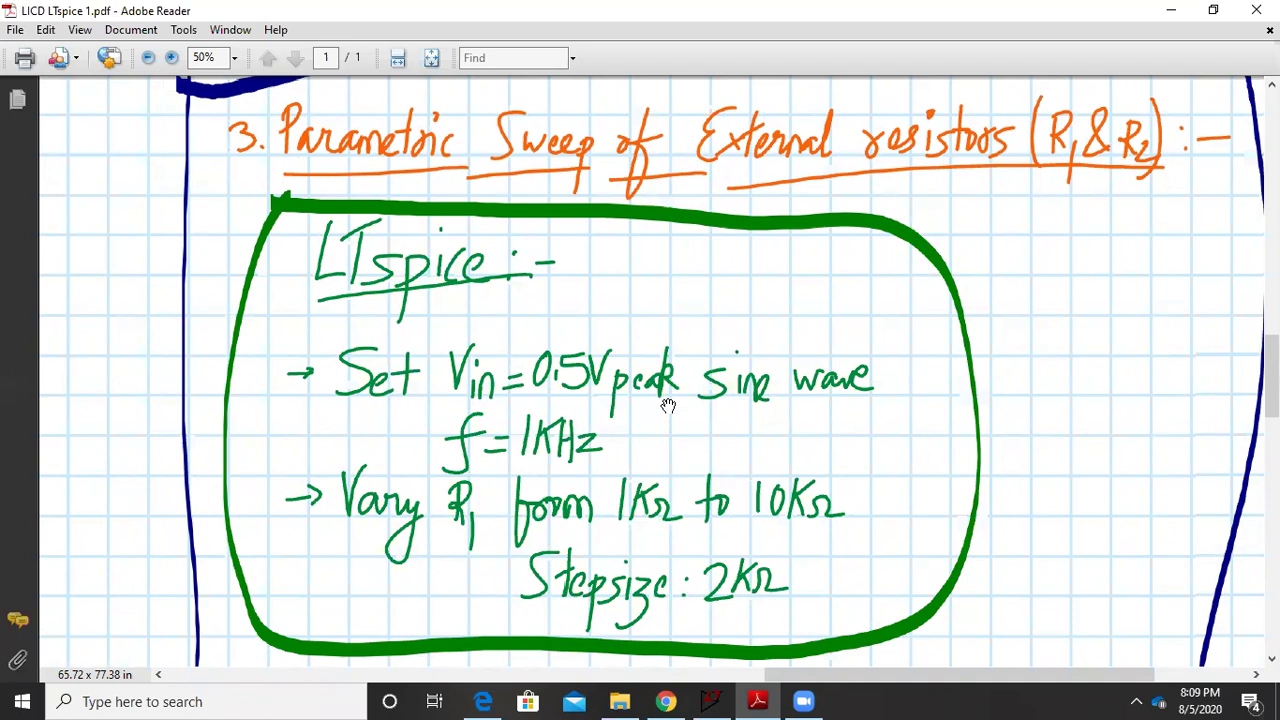
Switch back to LTspice and set V1's sine amplitude to 0.5V
{"action": "left_click", "coordinate": [710, 700]}
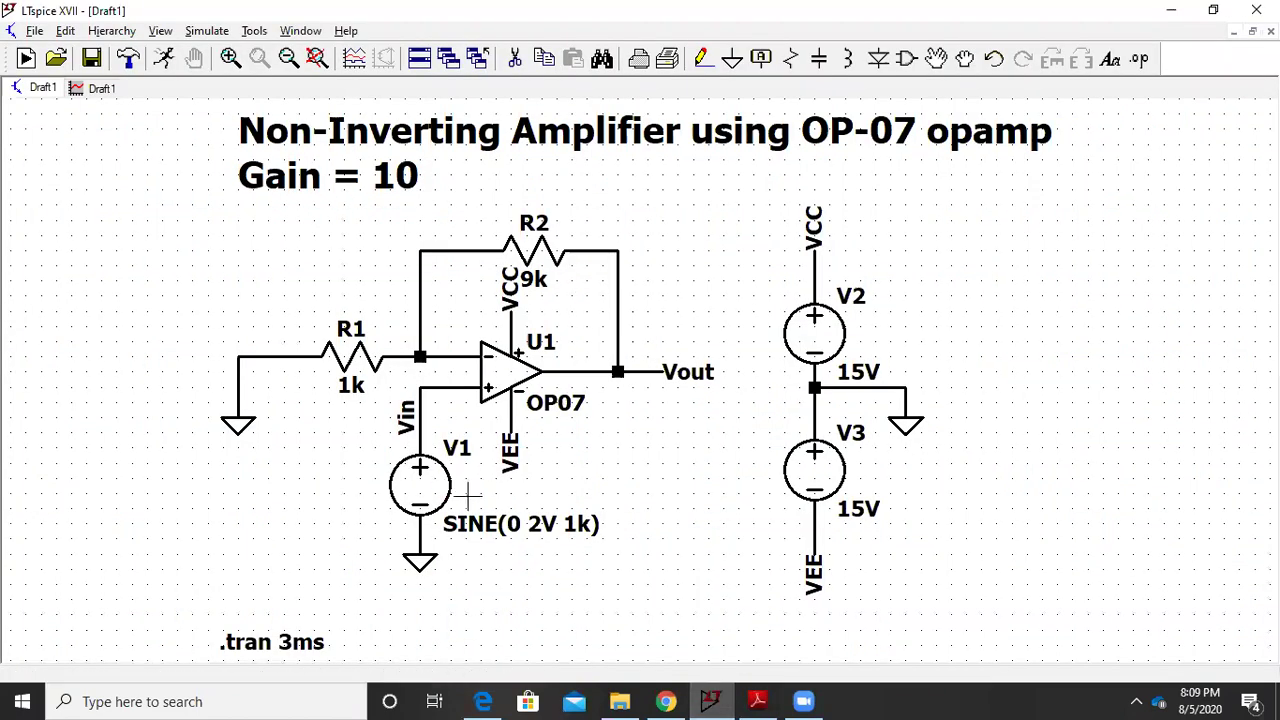
{"action": "right_click", "coordinate": [443, 487]}
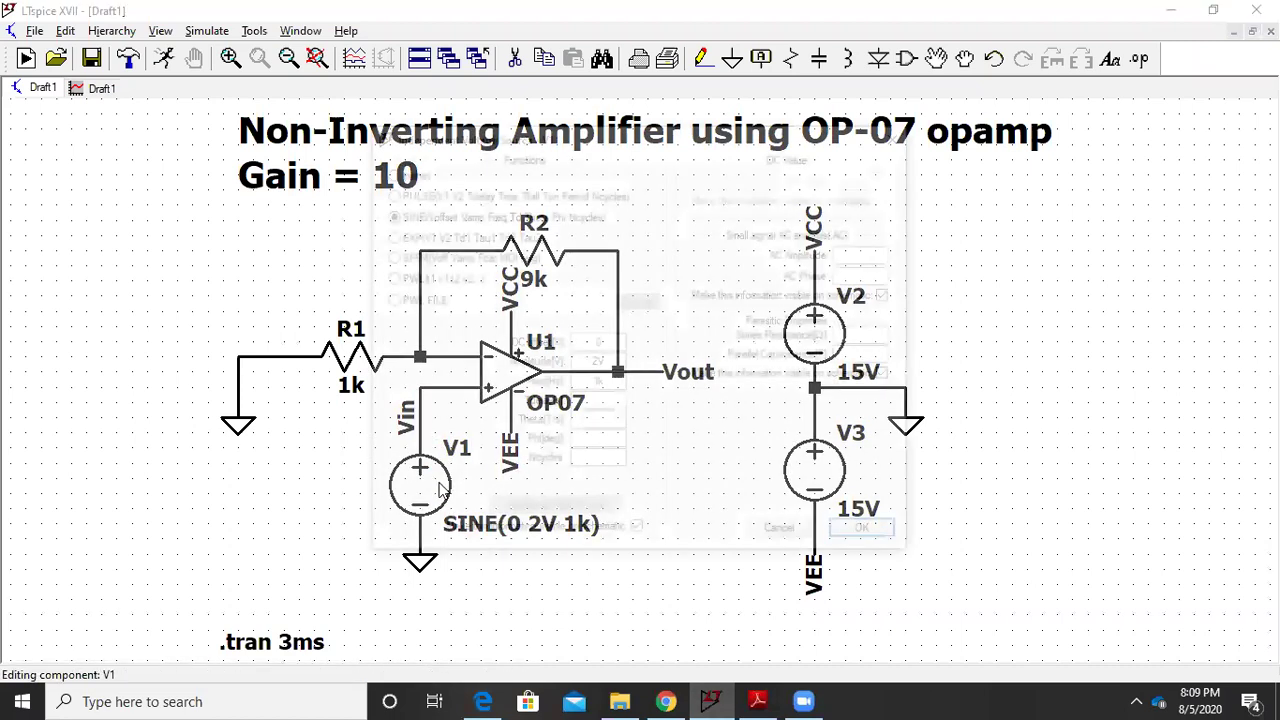
{"action": "left_click", "coordinate": [614, 362]}
{"action": "key", "text": "BackSpace"}
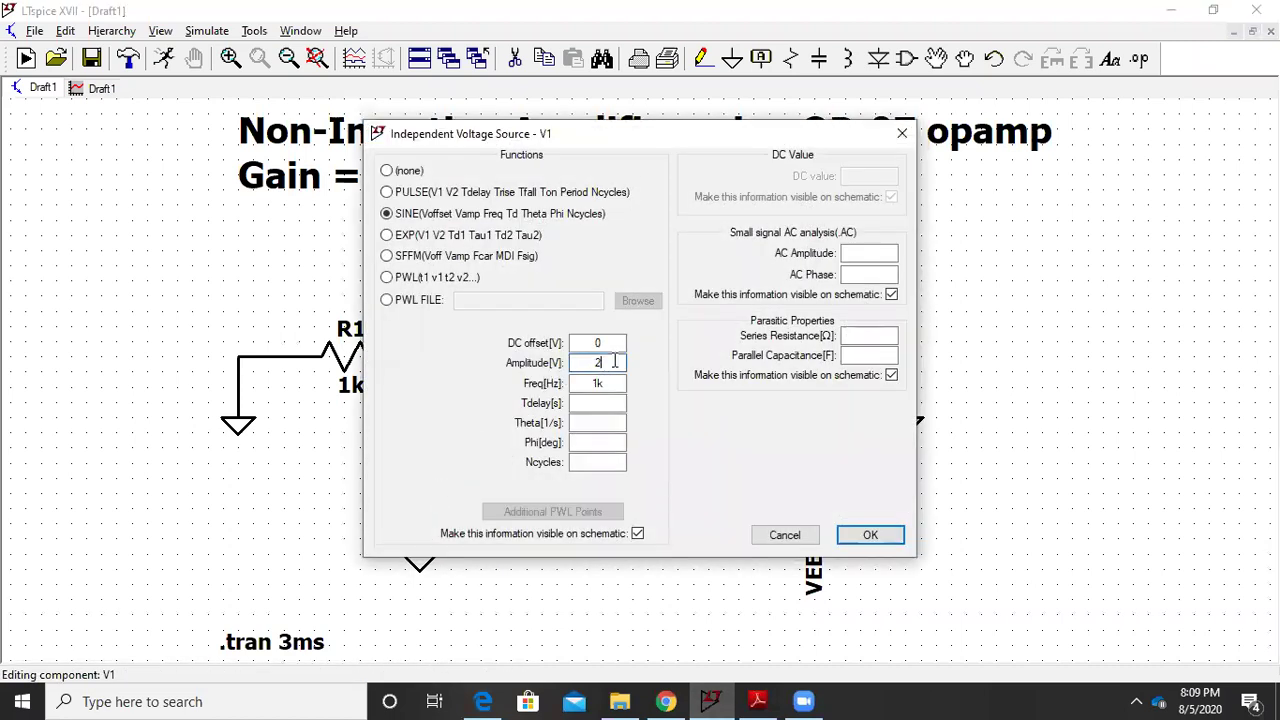
{"action": "type", "text": "0.5V"}
{"action": "key", "text": "Return"}
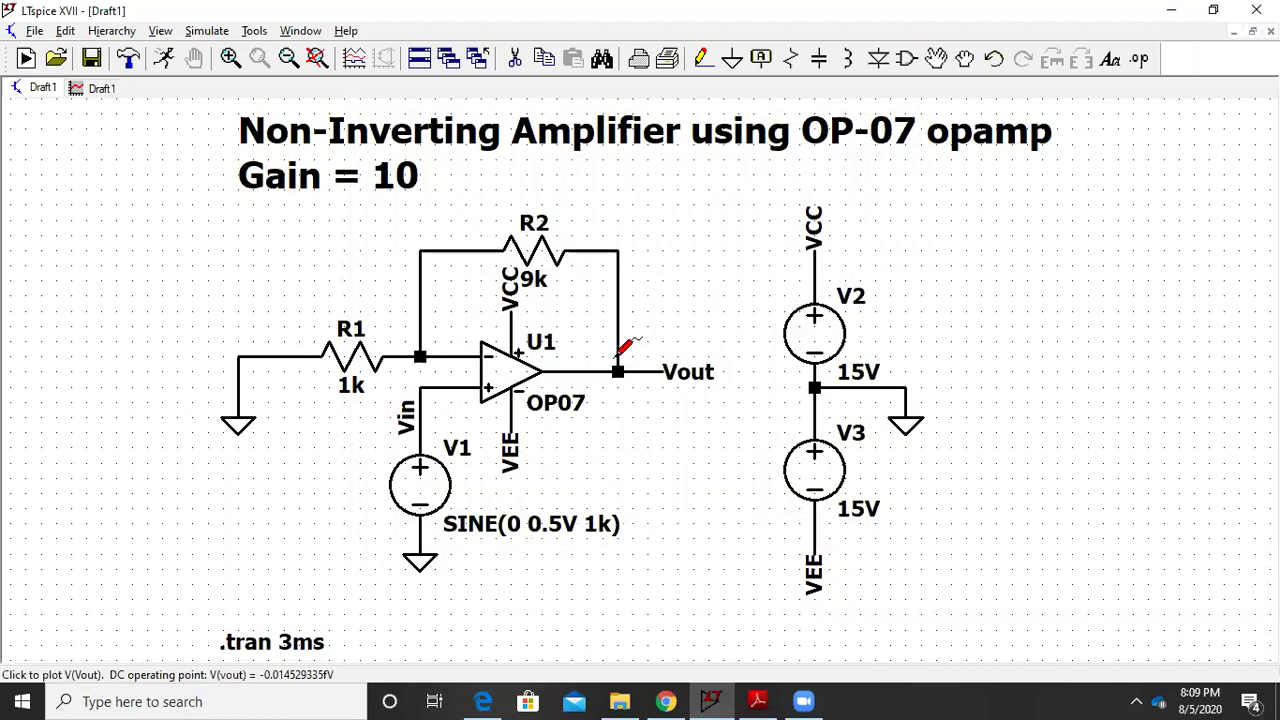
Add a larger-font comment reading "Parametric Sweep" above the V2 supply, beneath the end of the title
{"action": "left_click", "coordinate": [1111, 62]}
{"action": "type", "text": "Parametric Sweep"}
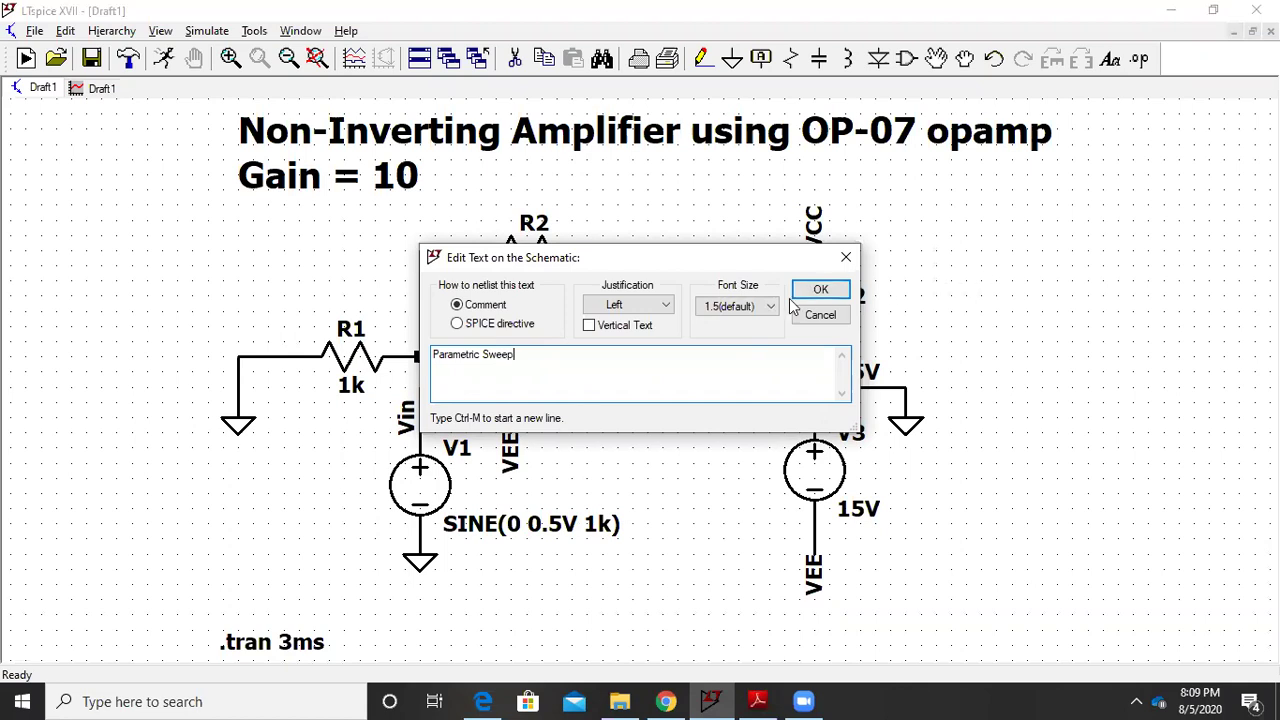
{"action": "left_click", "coordinate": [745, 306]}
{"action": "left_click", "coordinate": [721, 358]}
{"action": "left_click", "coordinate": [820, 289]}
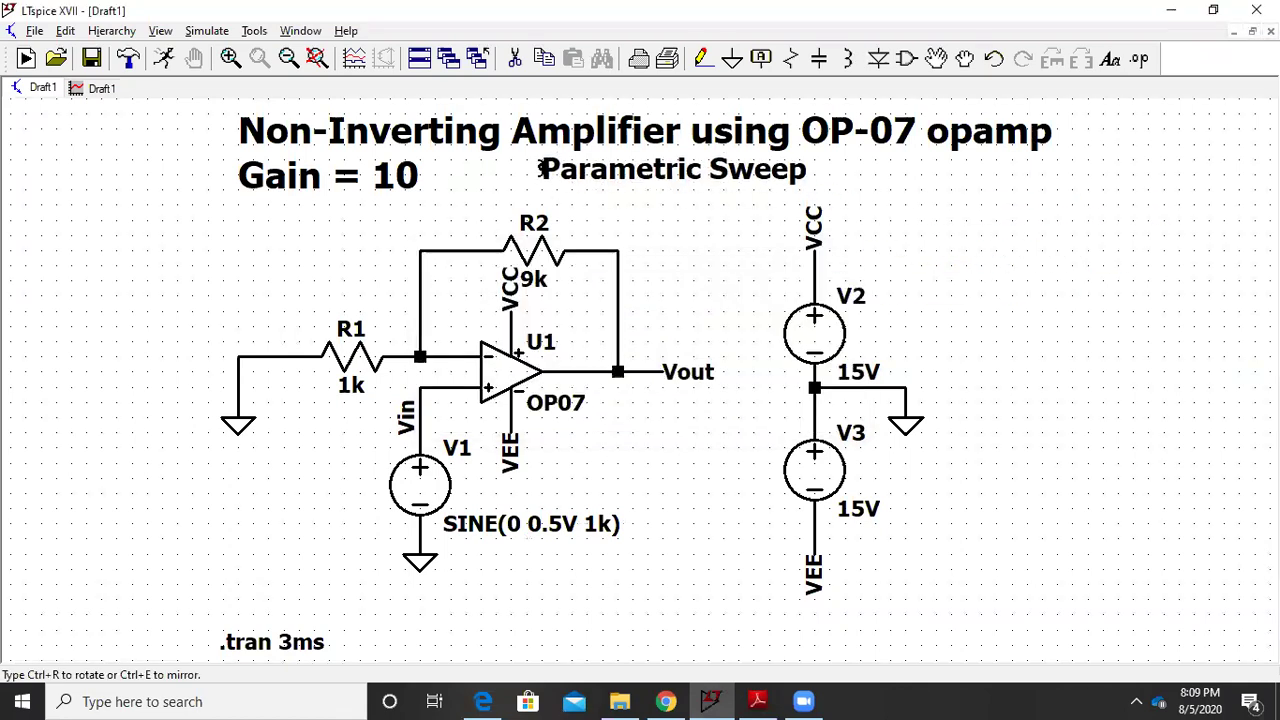
{"action": "left_click", "coordinate": [884, 191]}
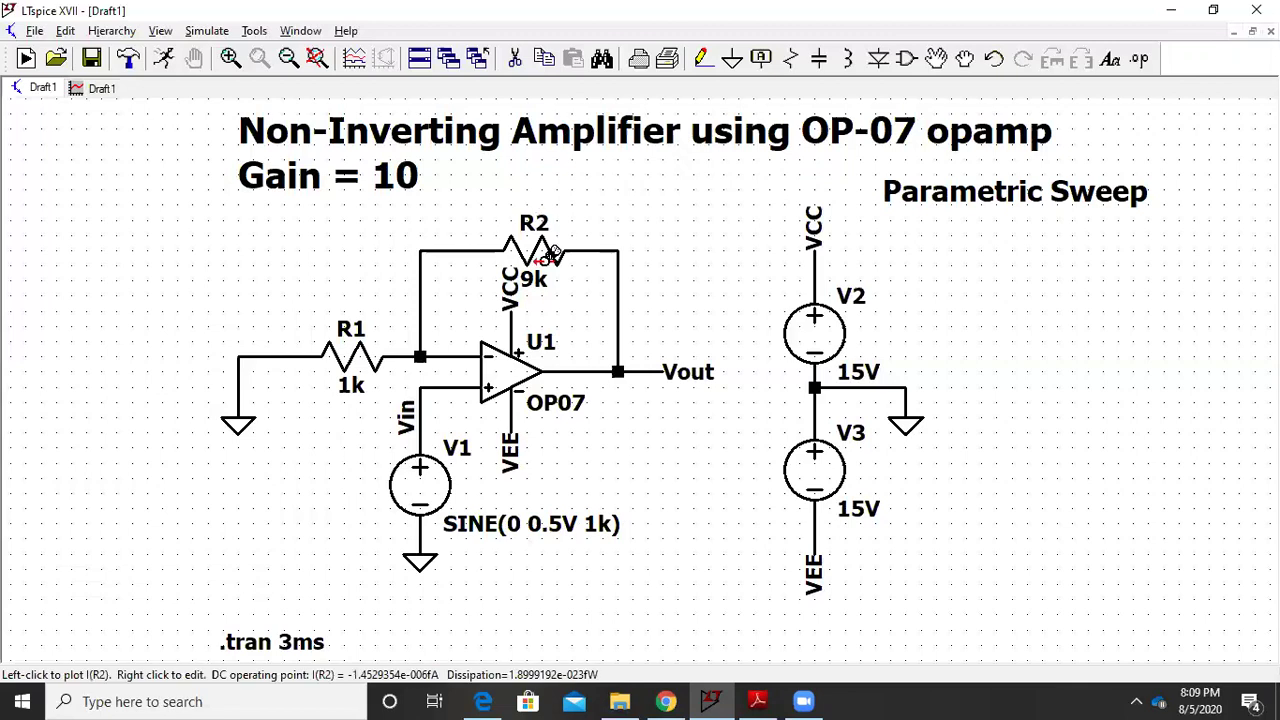
Replace R2's value with the parameter {RF}
{"action": "right_click", "coordinate": [540, 278]}
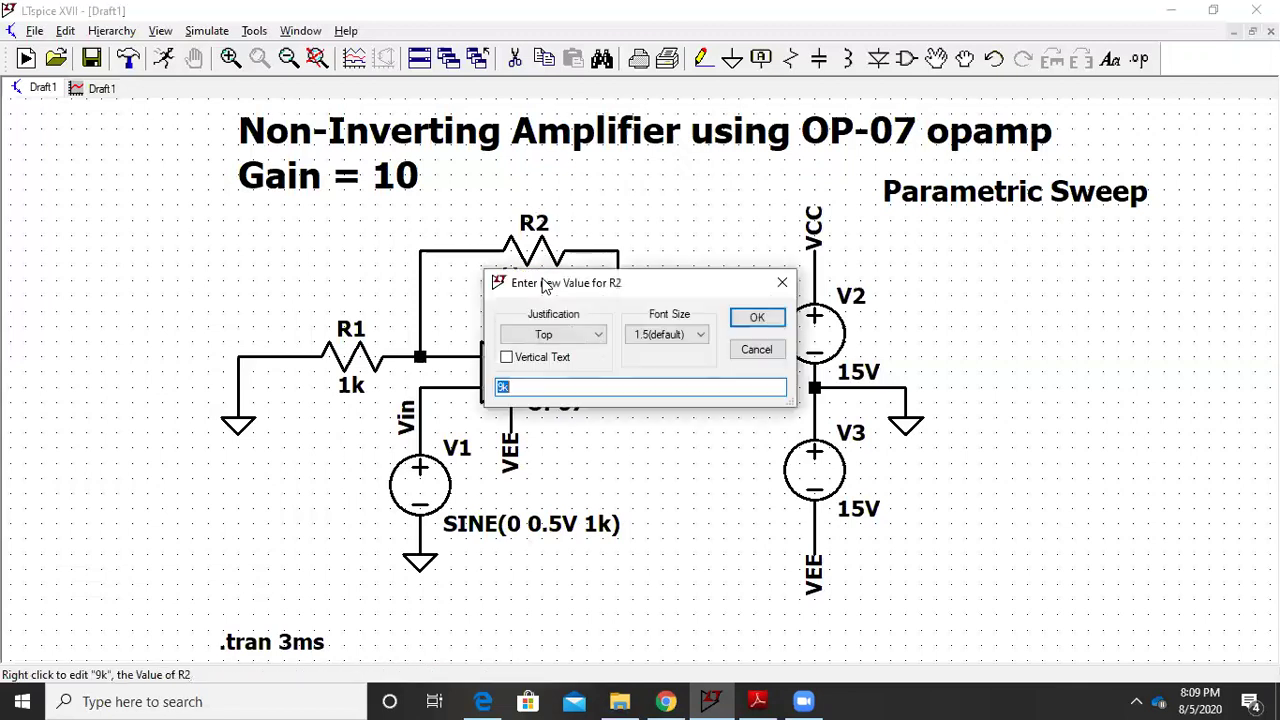
{"action": "type", "text": "{RF}"}
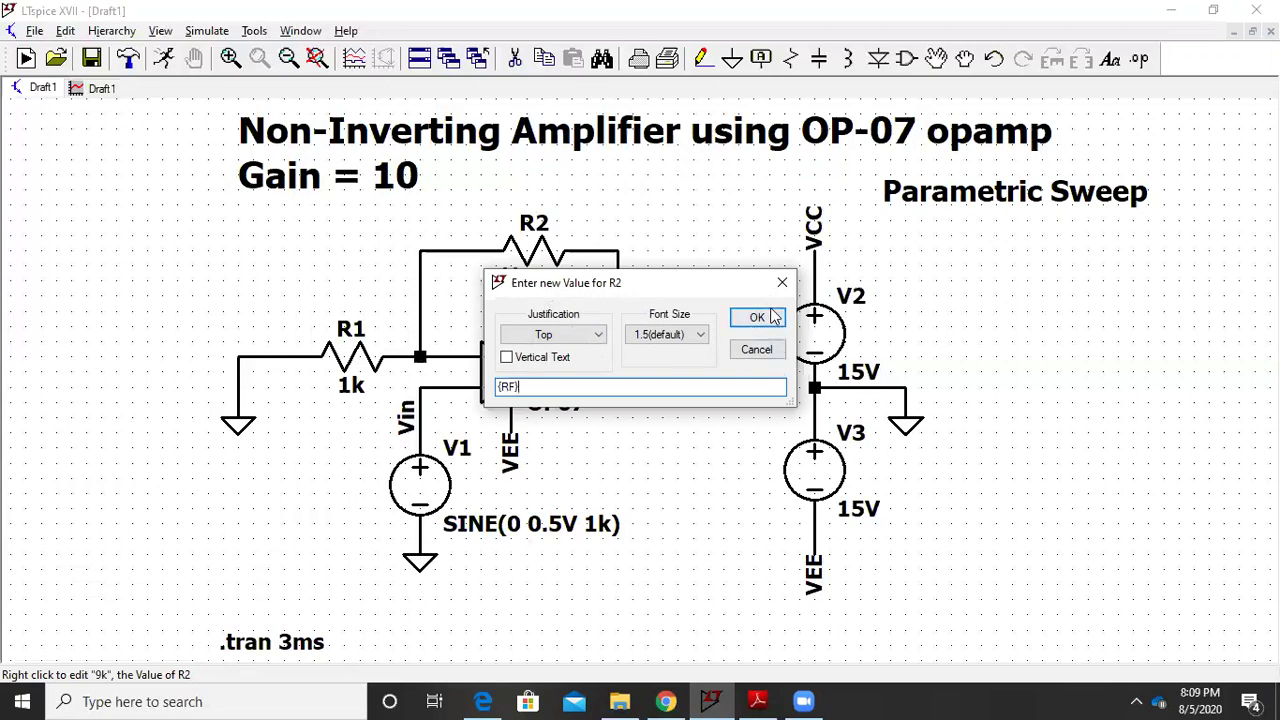